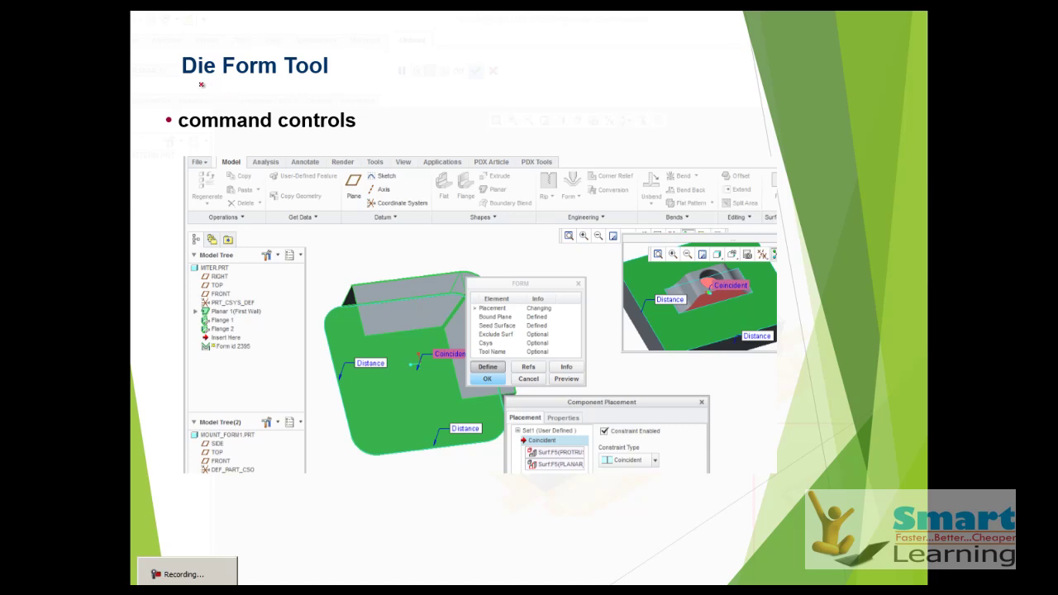
Underline the Die Form Tool slide title in red ink, then switch to Creo.
drag(186, 85, 338, 82)
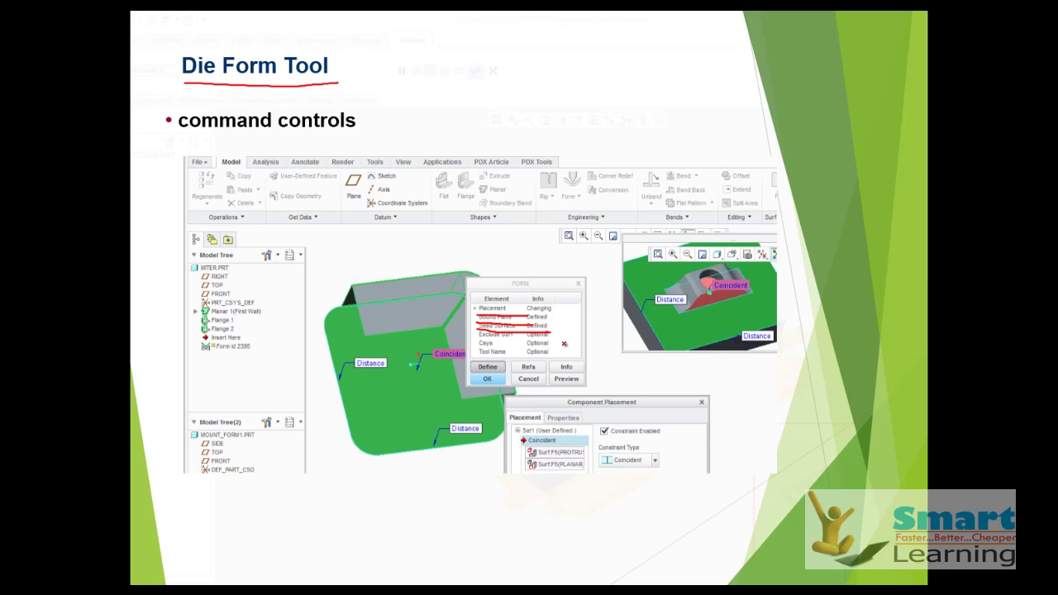
key(alt+Tab)
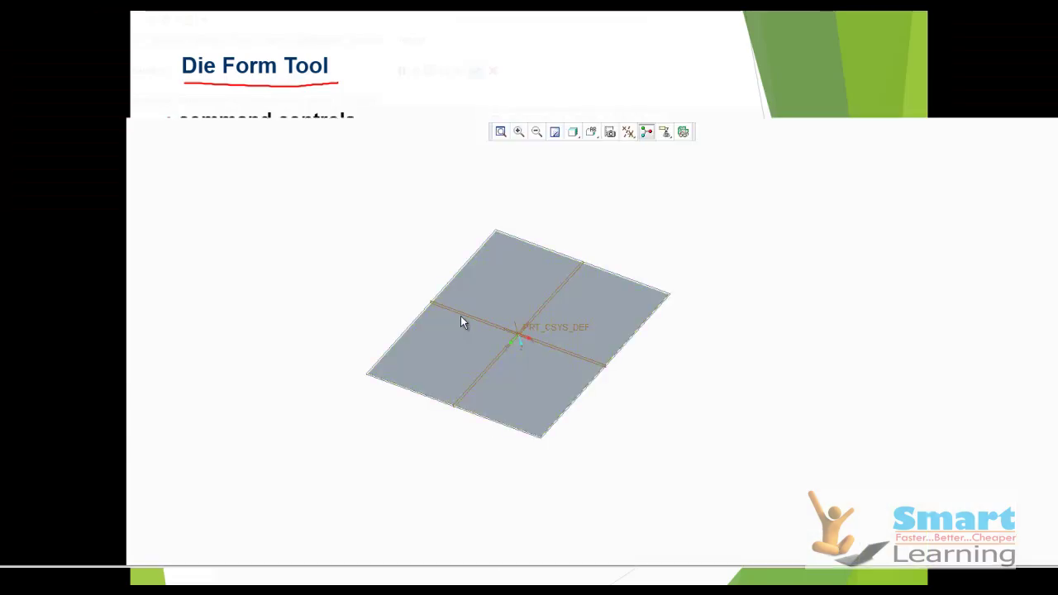
Orbit the plate, display its dimensions and regenerate the part.
middle_drag(598, 369, 571, 313)
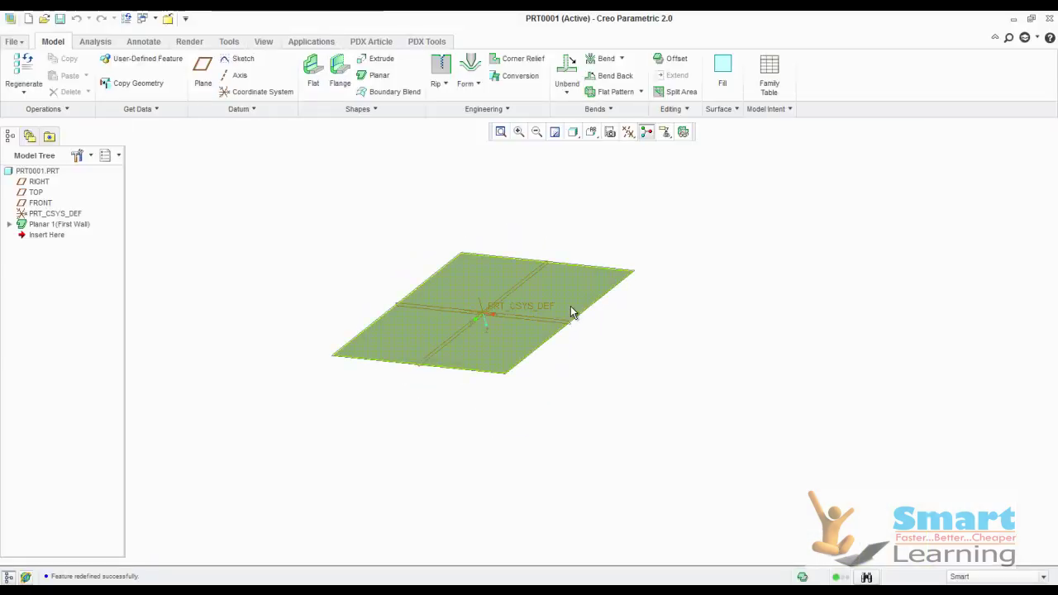
double_click(570, 310)
key(ctrl+g)
Redefine Planar 1 with a sheet thickness of 0.20 instead of 0.10.
right_click(38, 225)
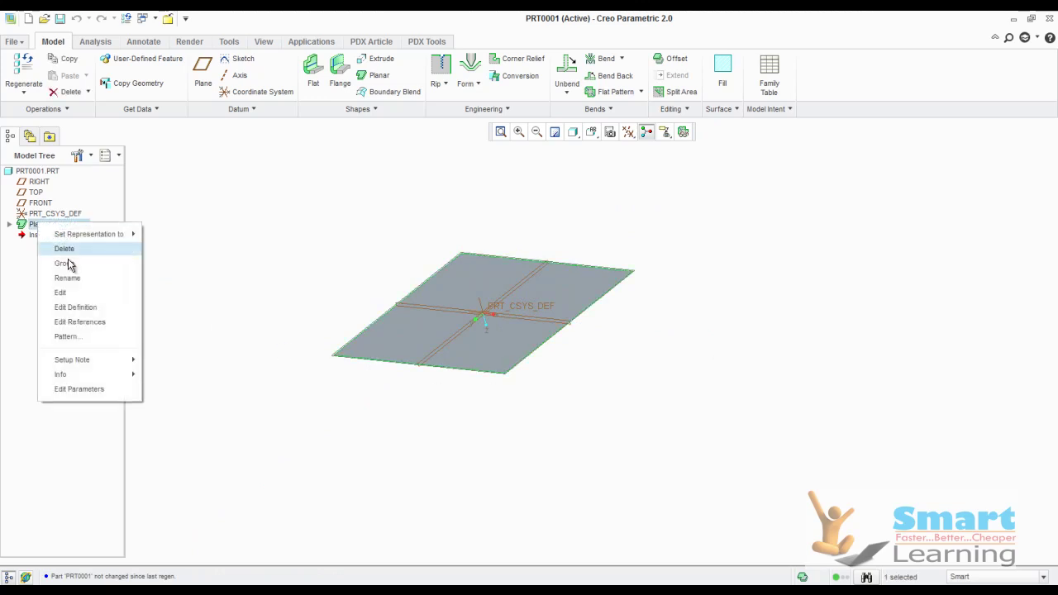
click(82, 311)
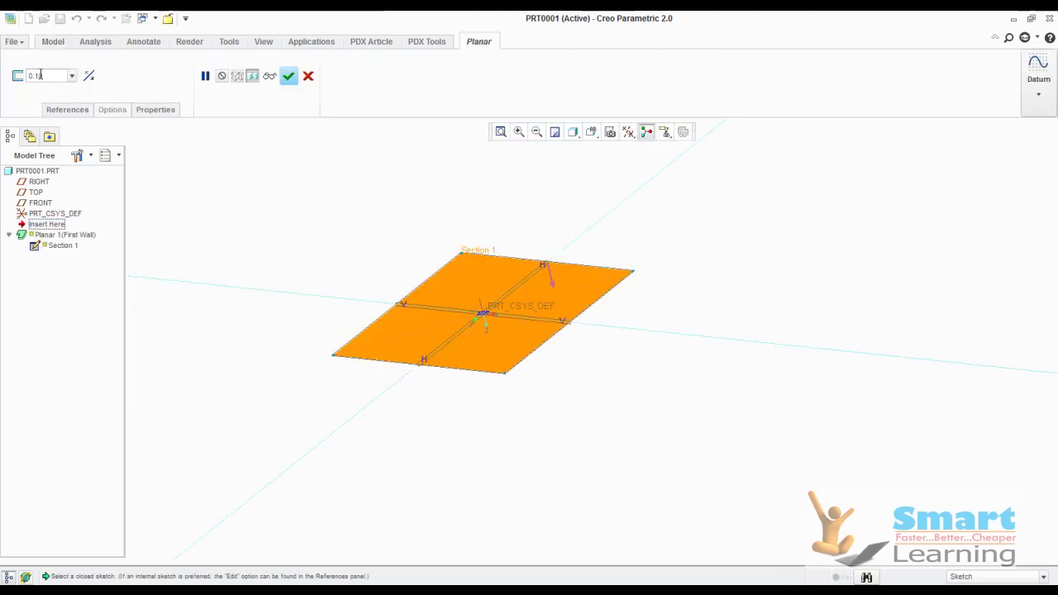
double_click(50, 76)
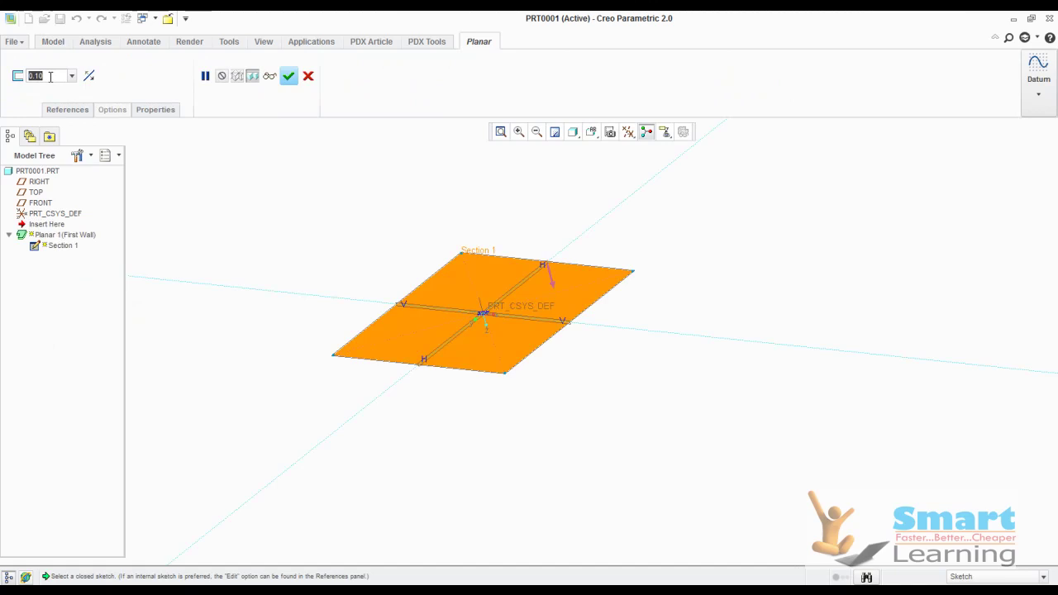
text(.2)
key(Return)
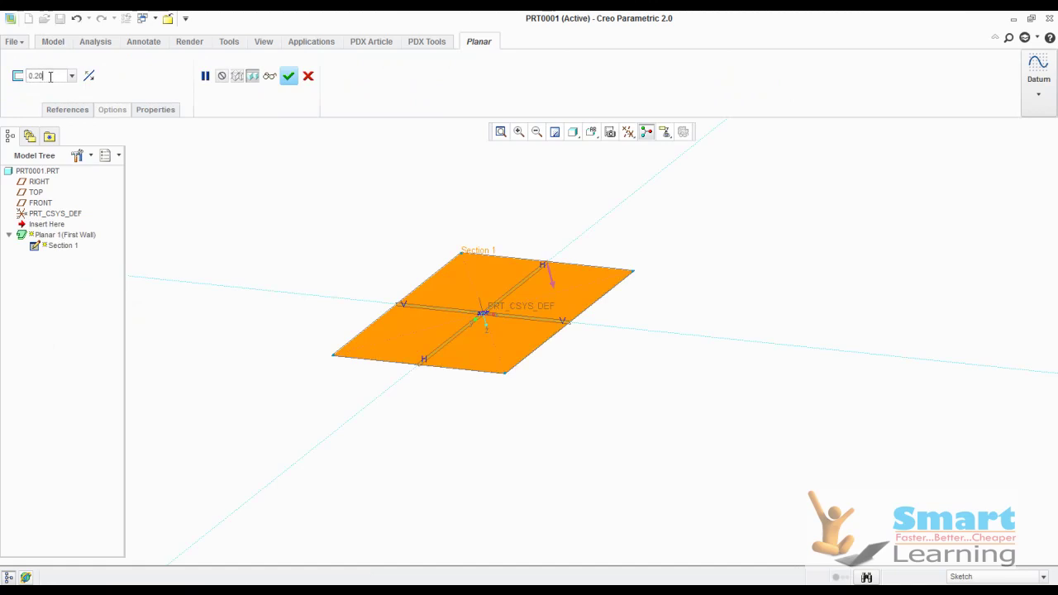
middle_click(300, 284)
scroll(378, 253, down, 2)
scroll(447, 273, up, 1)
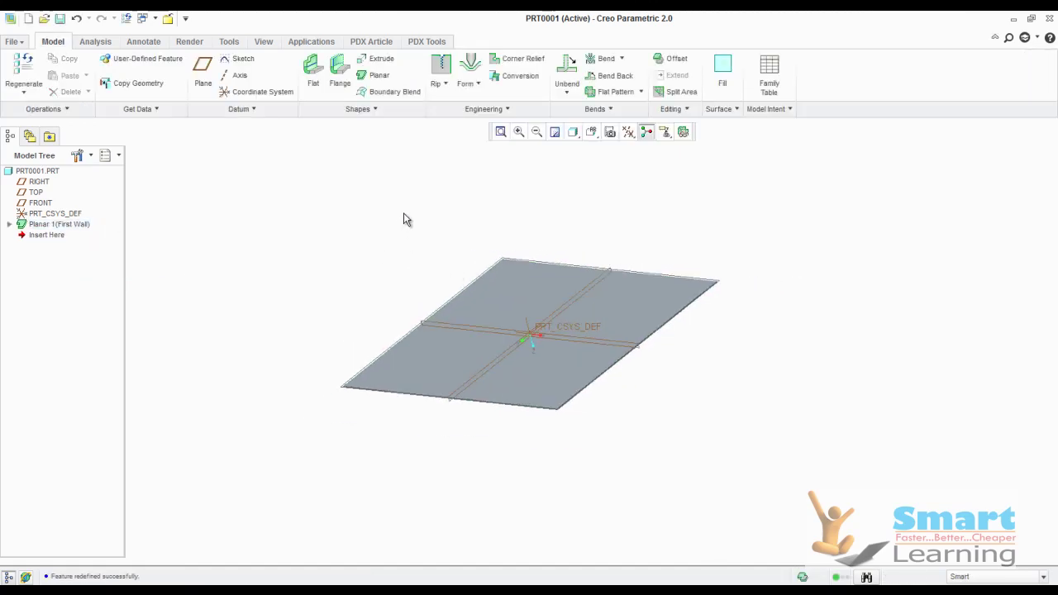
Start a Die Form feature with the Reference option.
click(468, 83)
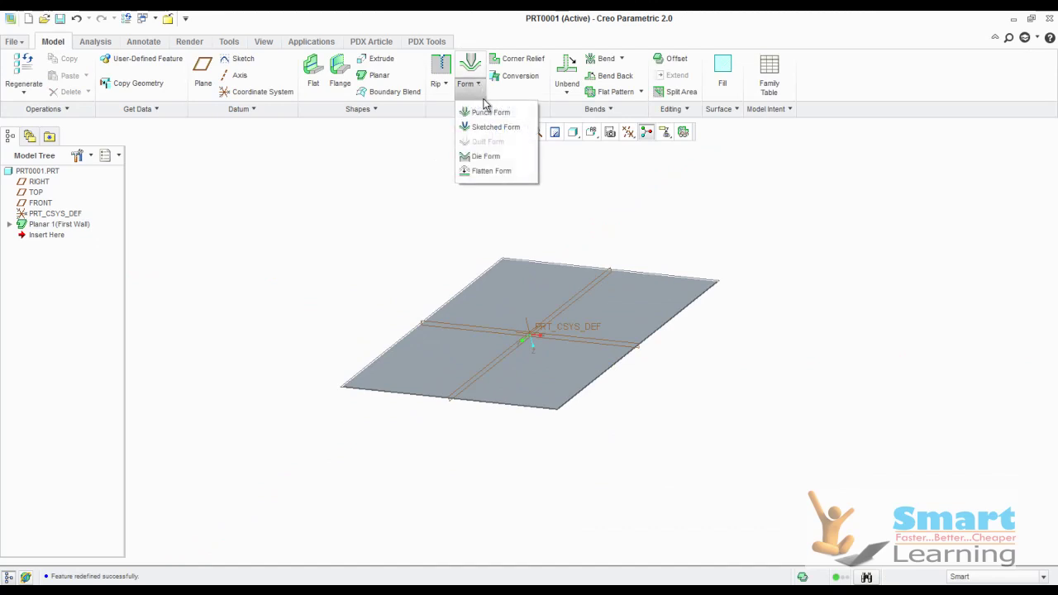
click(488, 157)
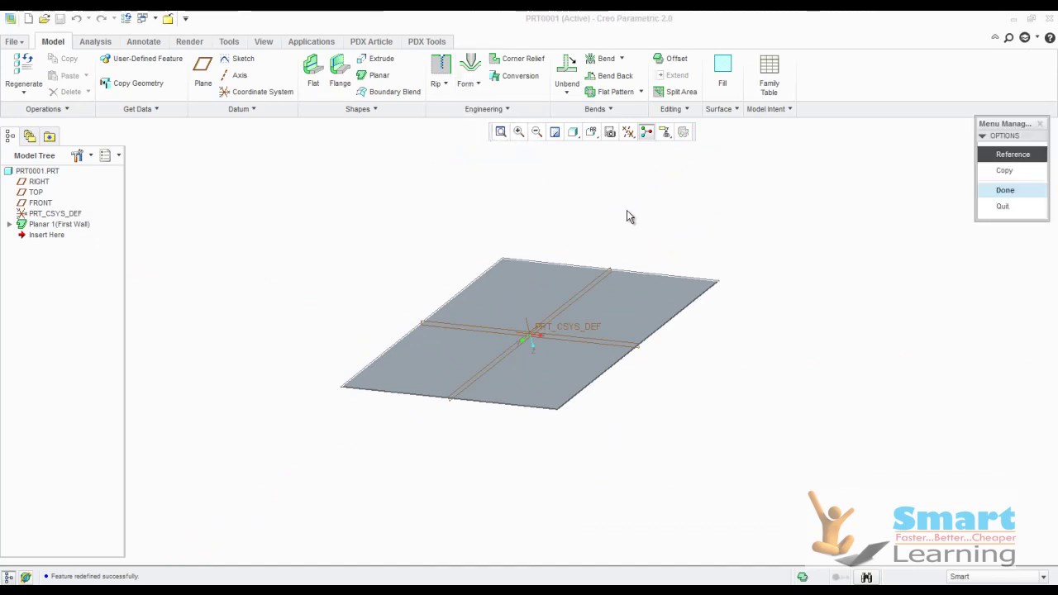
click(1019, 159)
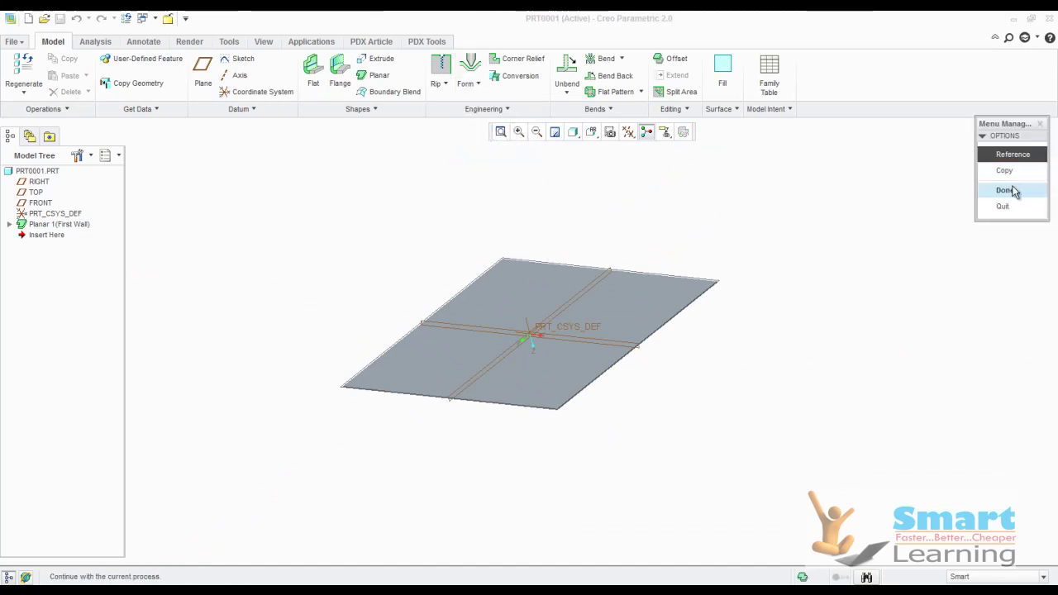
click(1005, 190)
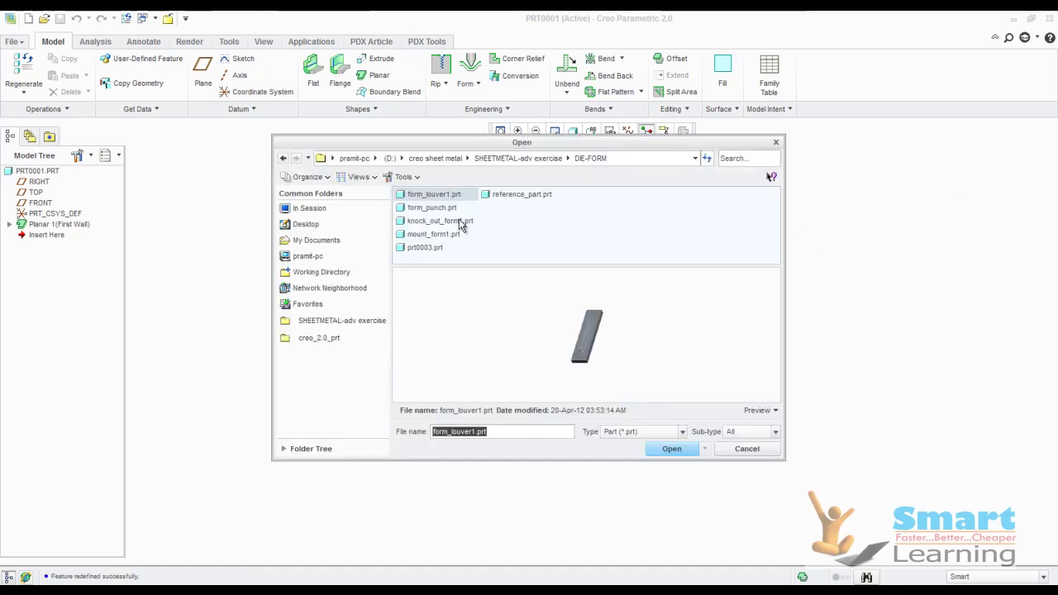
Preview the DE-FORM punch parts and choose form_punch.prt as the die.
click(427, 238)
click(425, 223)
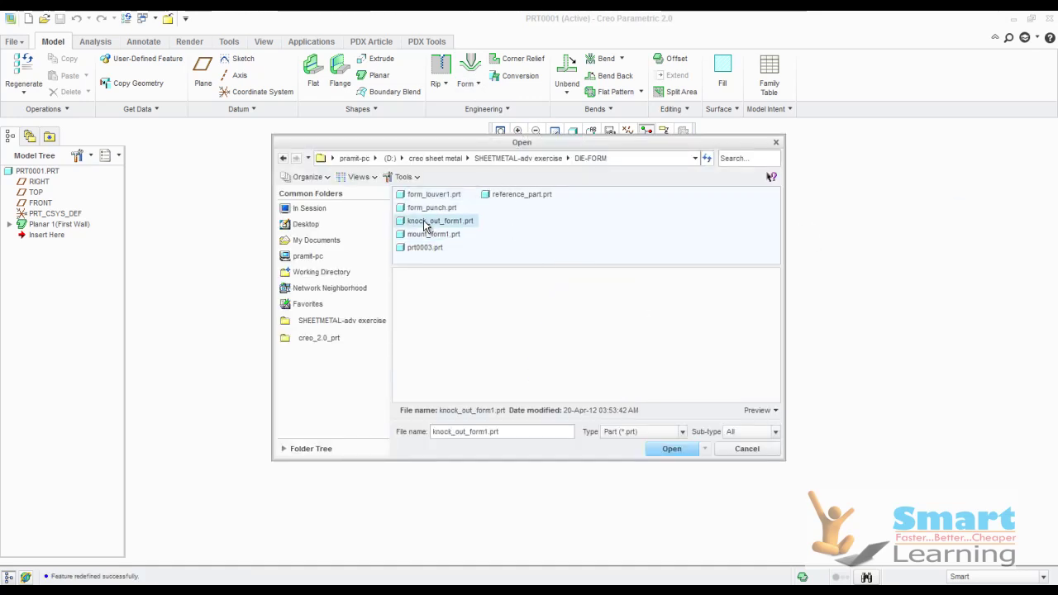
click(519, 196)
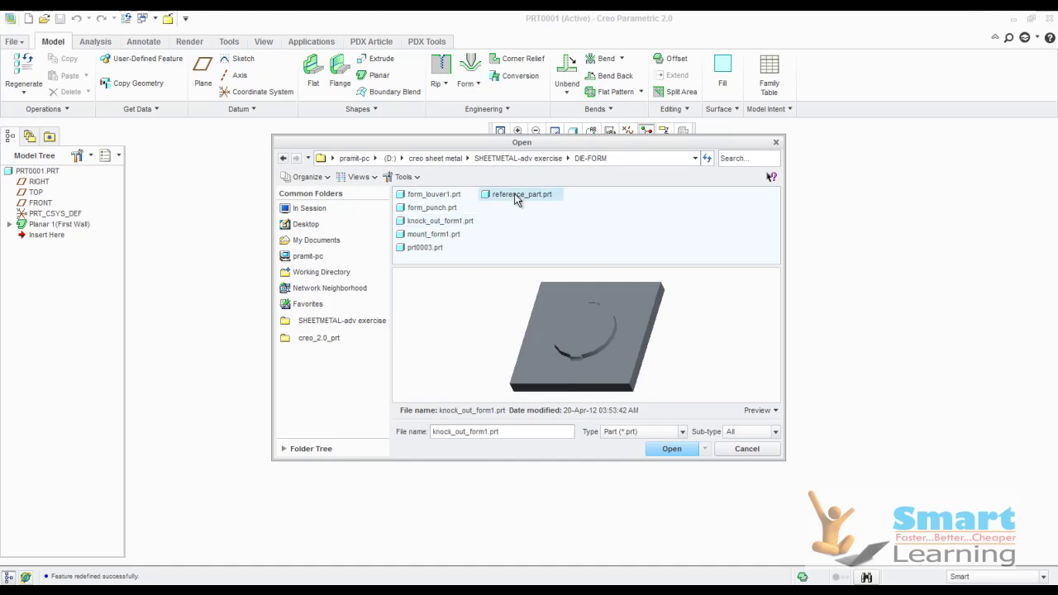
click(426, 249)
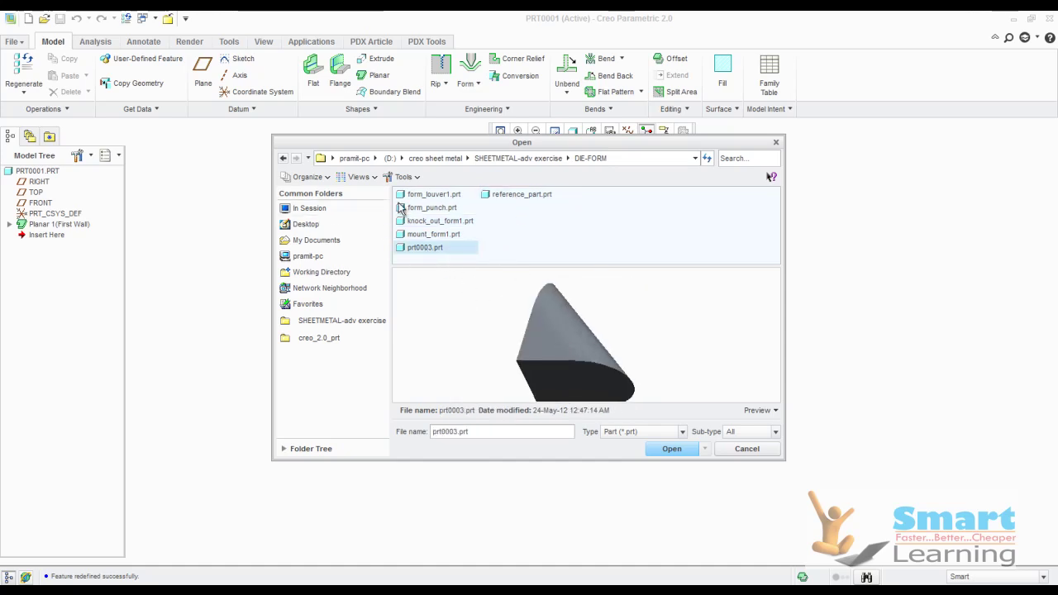
click(430, 196)
click(422, 208)
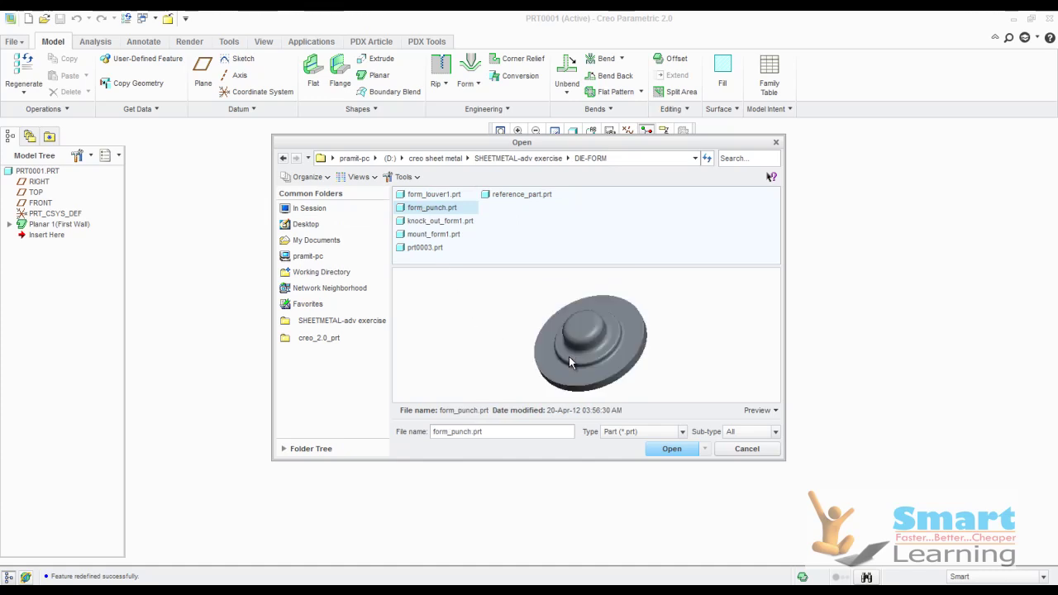
Load form_punch.prt and make its flange face coincident with the plate surface.
middle_drag(610, 324, 646, 330)
click(676, 448)
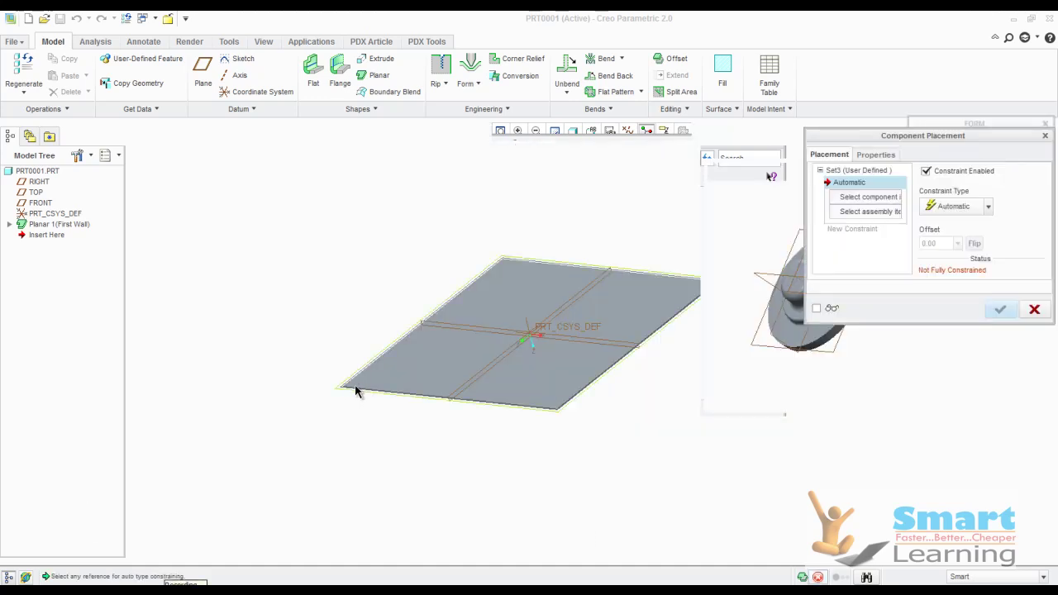
drag(761, 149, 222, 143)
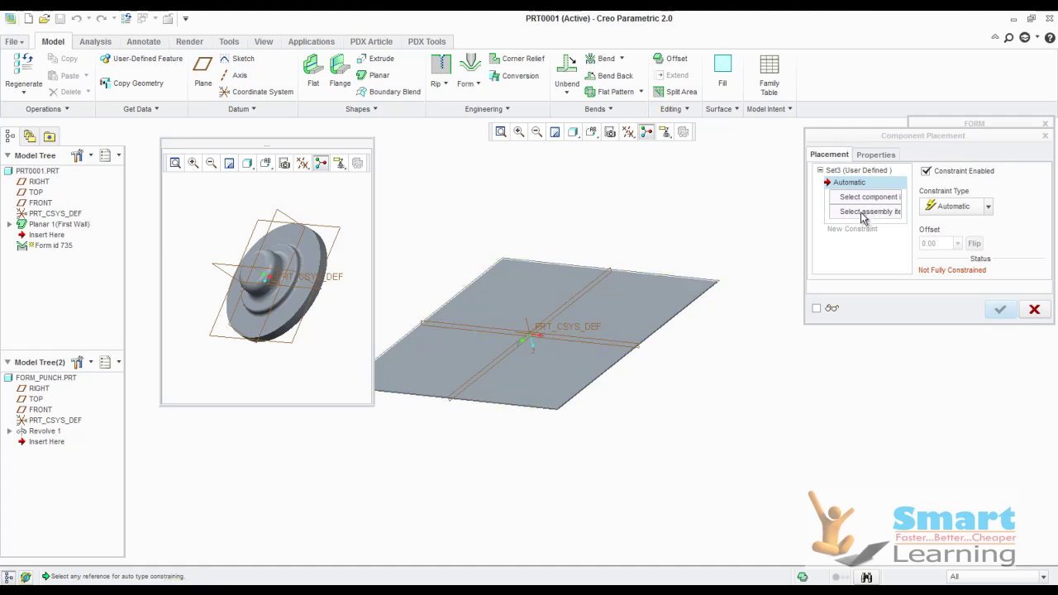
click(308, 256)
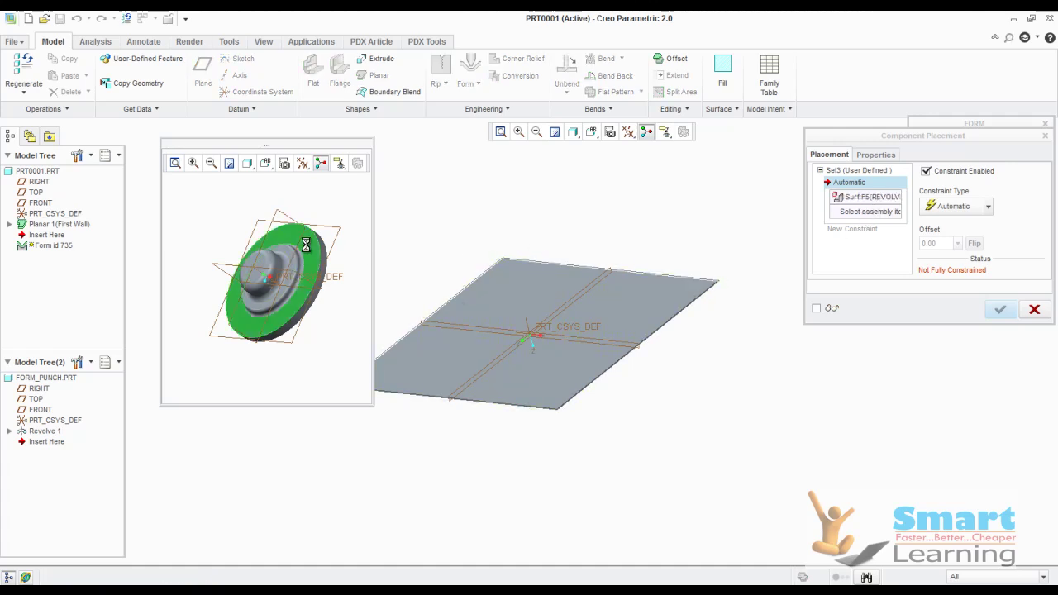
click(628, 299)
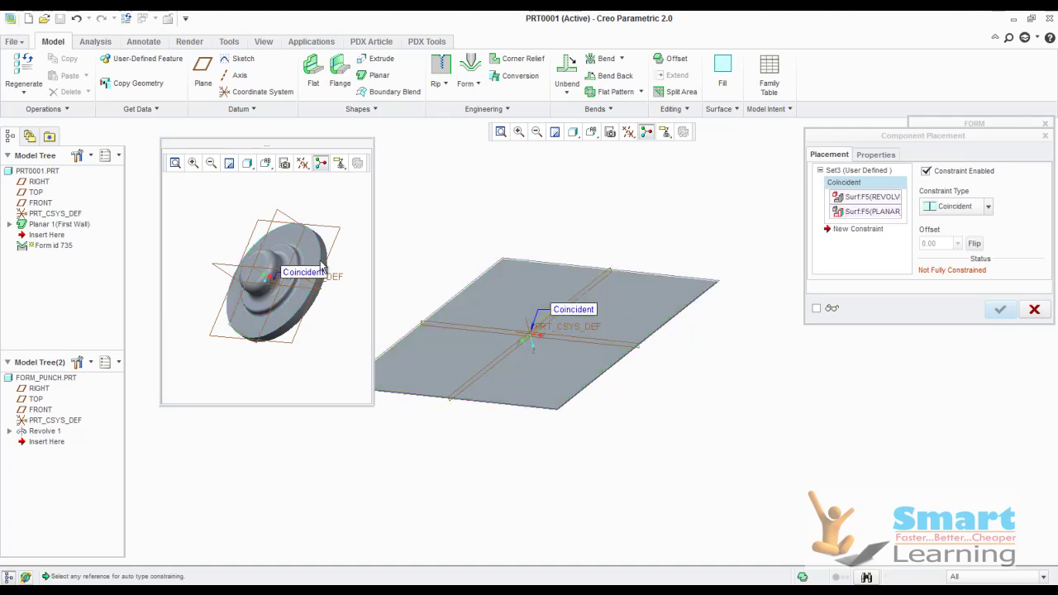
Align punch RIGHT to plate RIGHT and FRONT to TOP, then preview the placement.
click(866, 230)
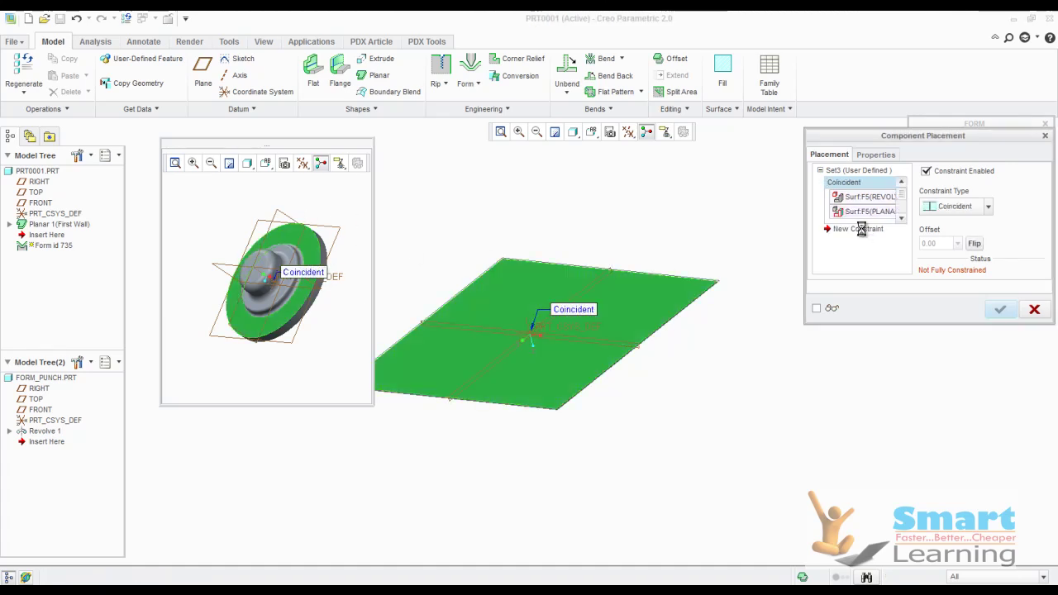
click(280, 218)
click(598, 285)
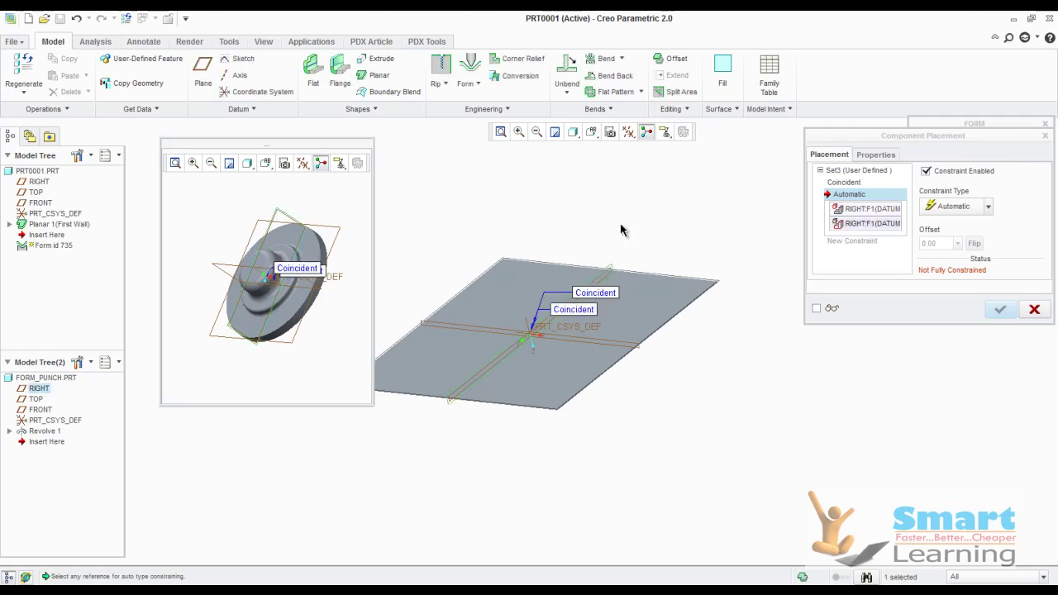
click(598, 340)
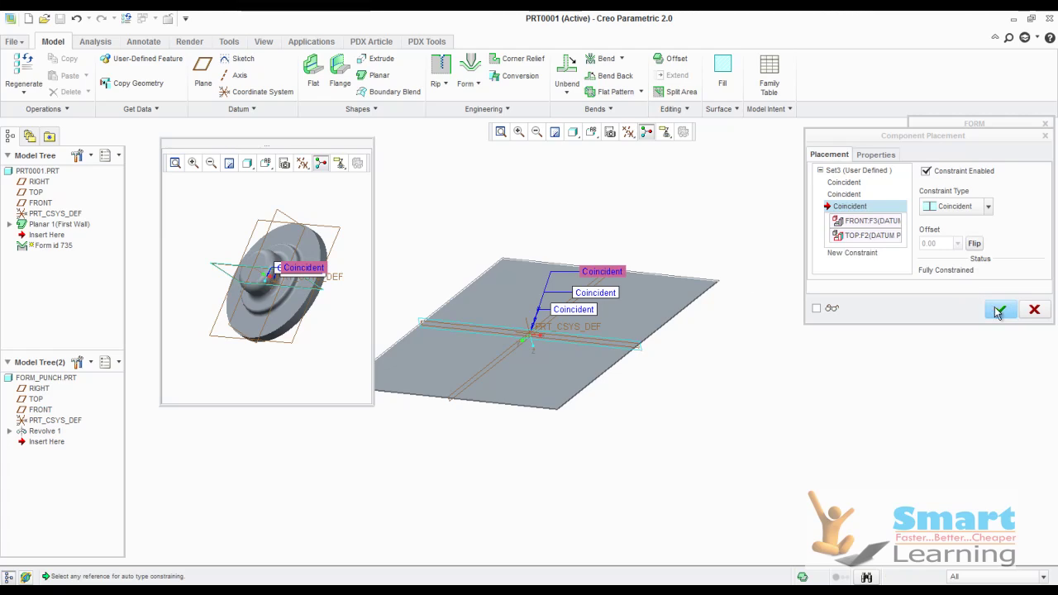
click(817, 307)
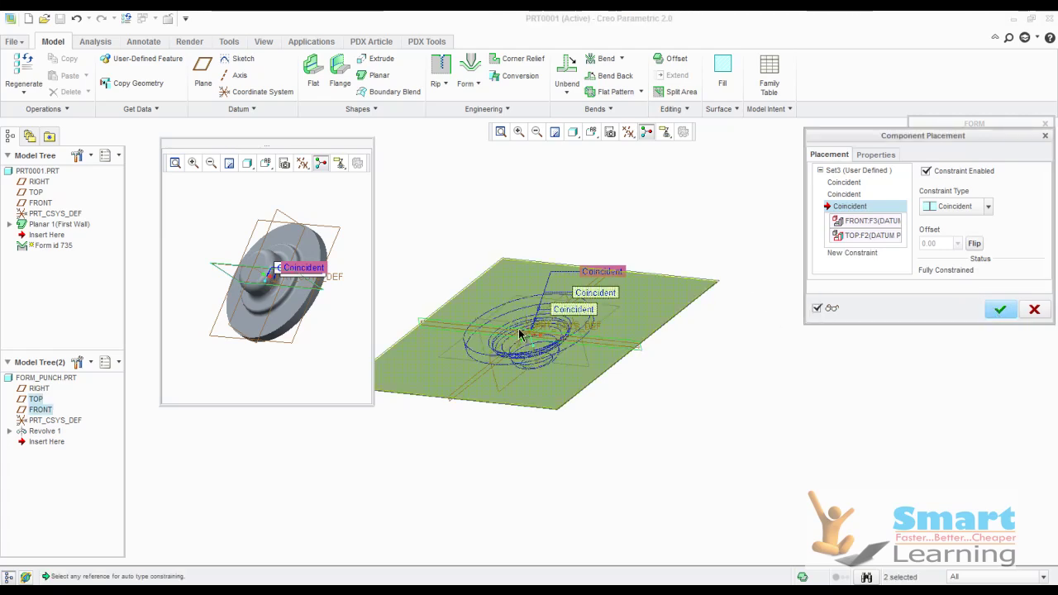
scroll(516, 334, up, 3)
middle_drag(516, 334, 579, 266)
Accept placement, use the flat face as bound plane and dome as seed surface, then create the form.
click(997, 311)
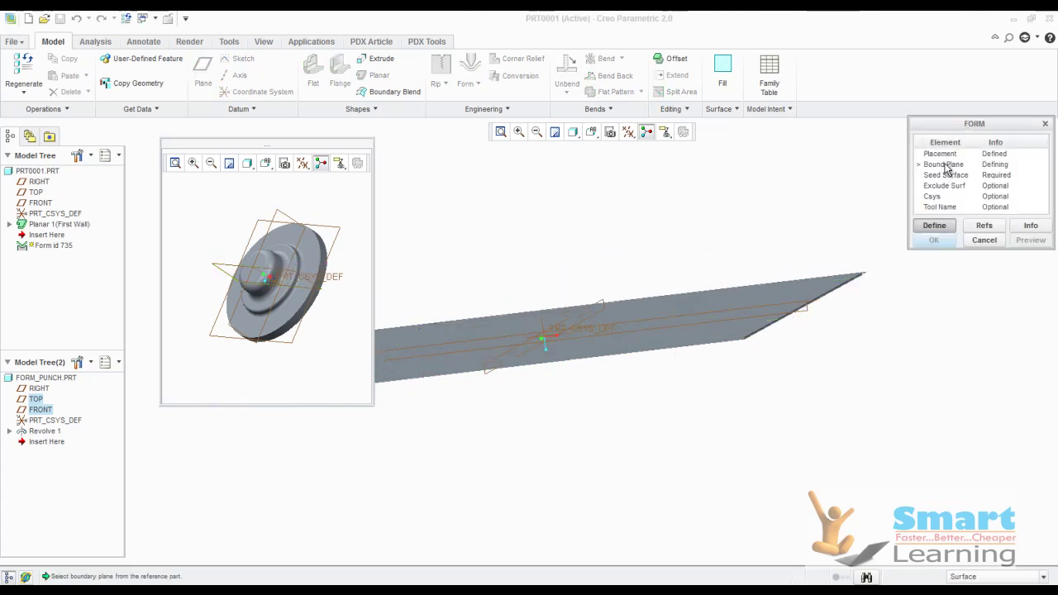
click(307, 250)
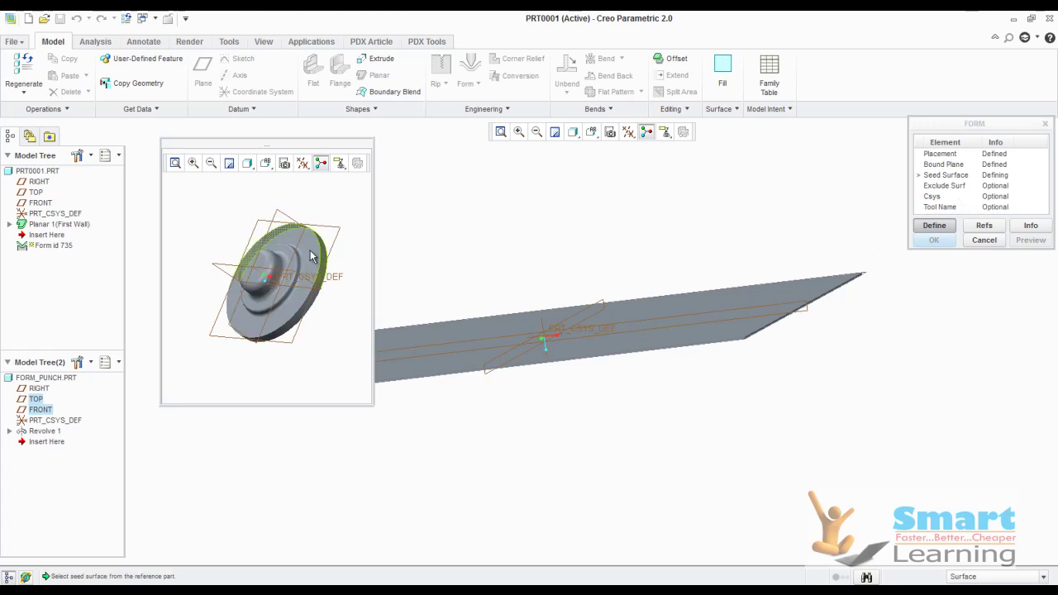
click(267, 263)
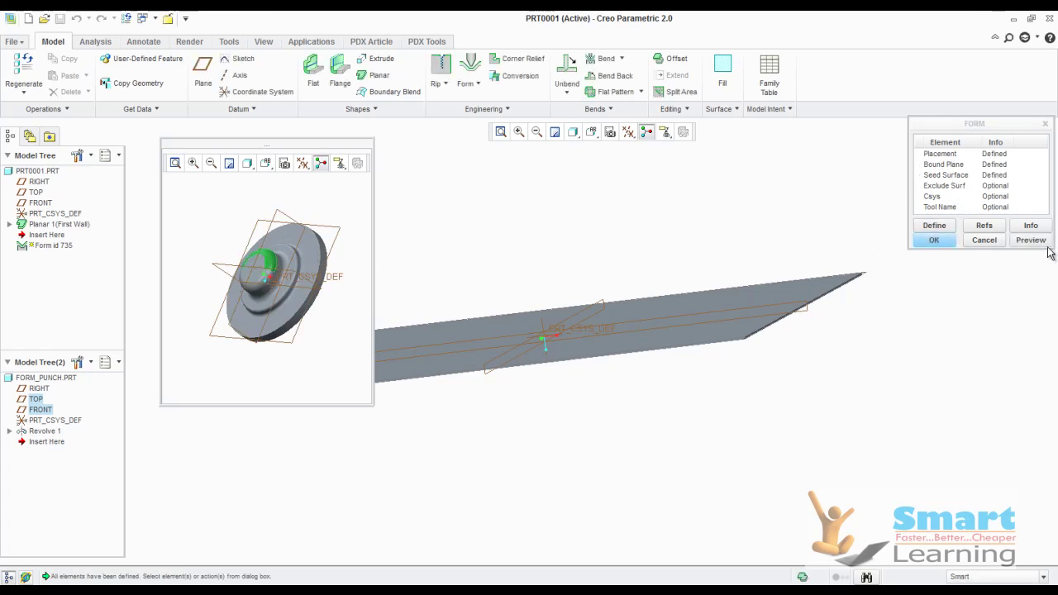
click(1031, 240)
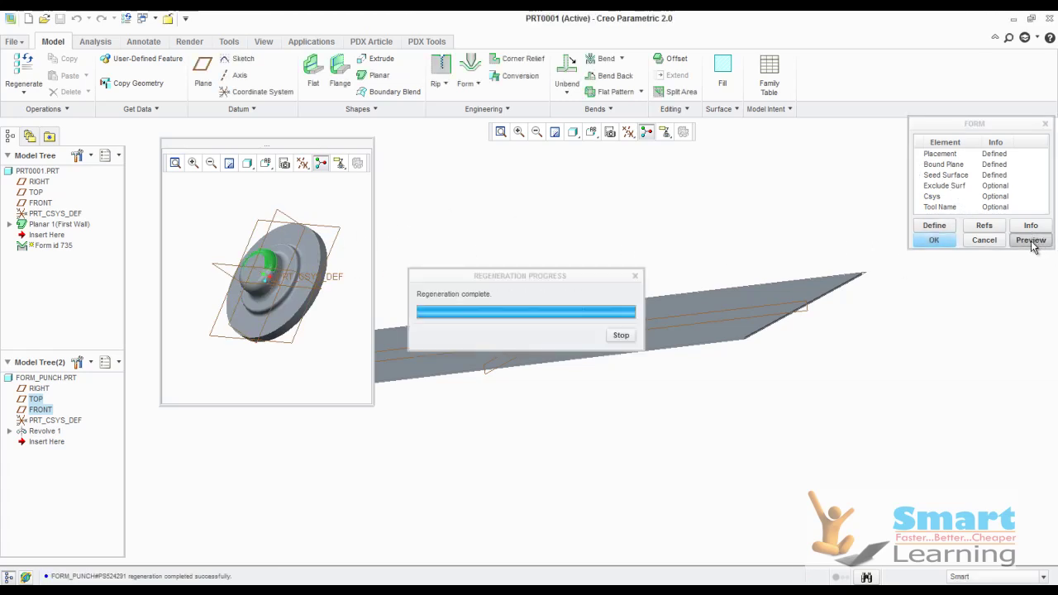
click(942, 248)
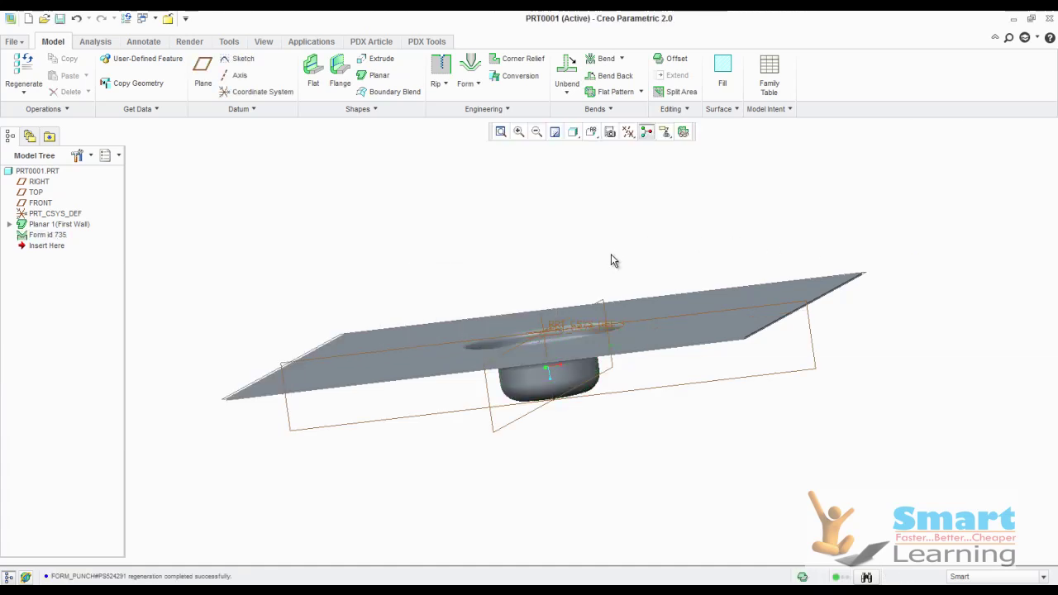
Orbit and zoom around the recessed dome, then return to the slide show.
middle_drag(611, 254, 649, 276)
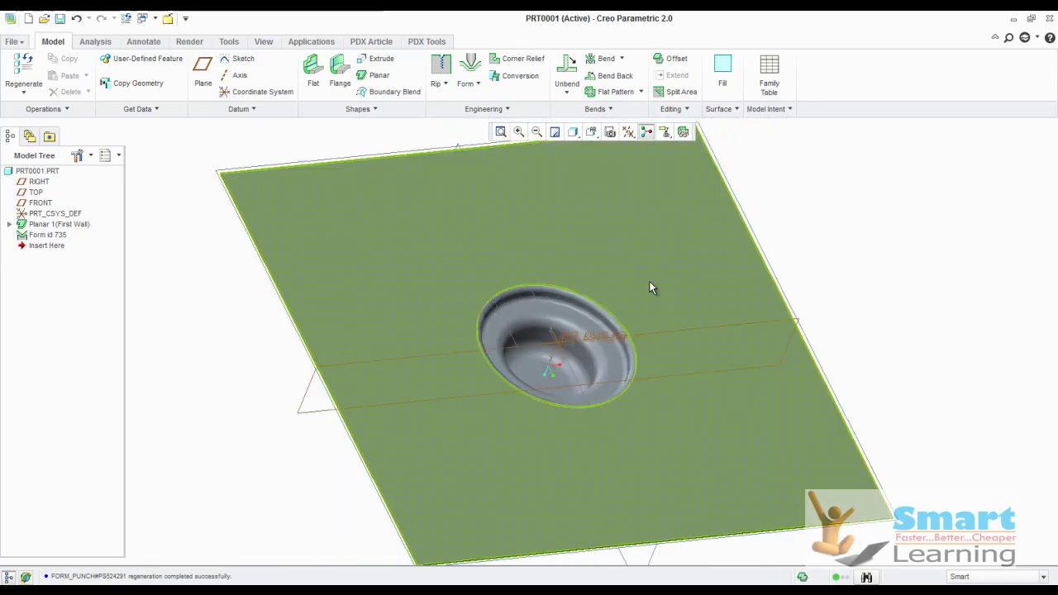
scroll(686, 295, up, 3)
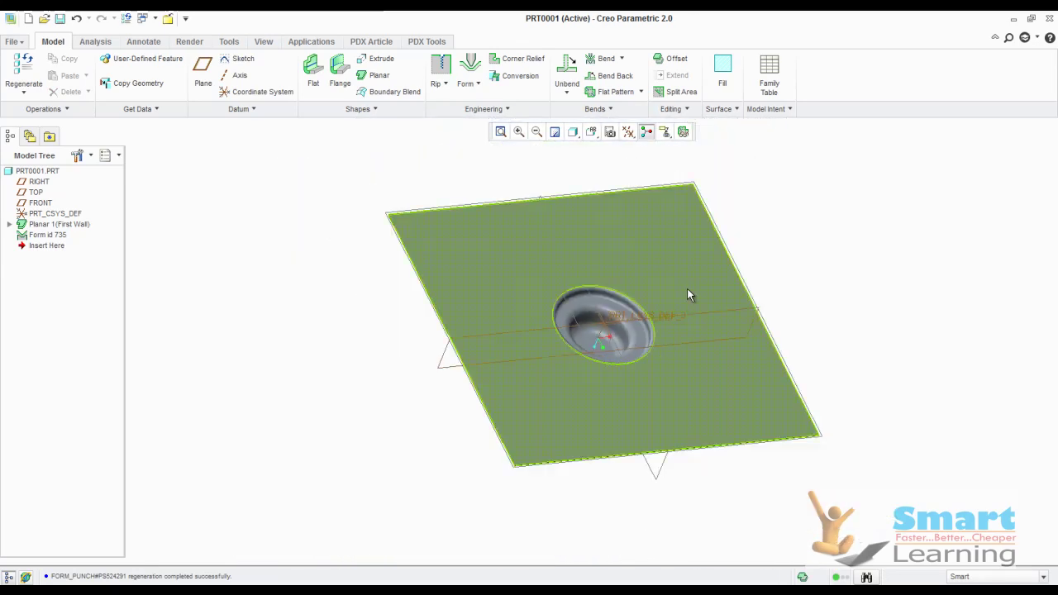
scroll(814, 297, down, 3)
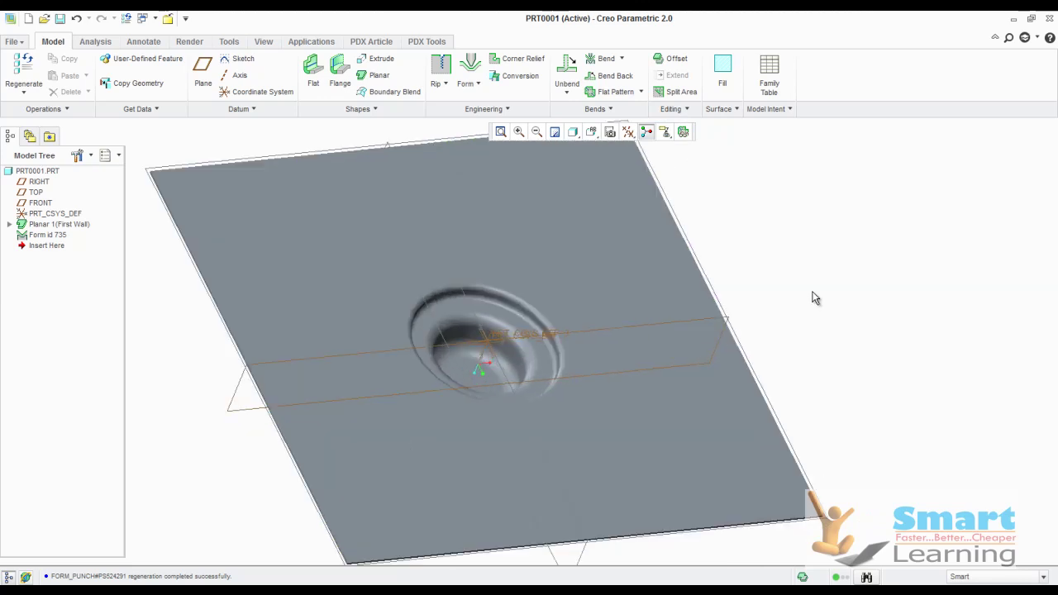
scroll(780, 306, up, 2)
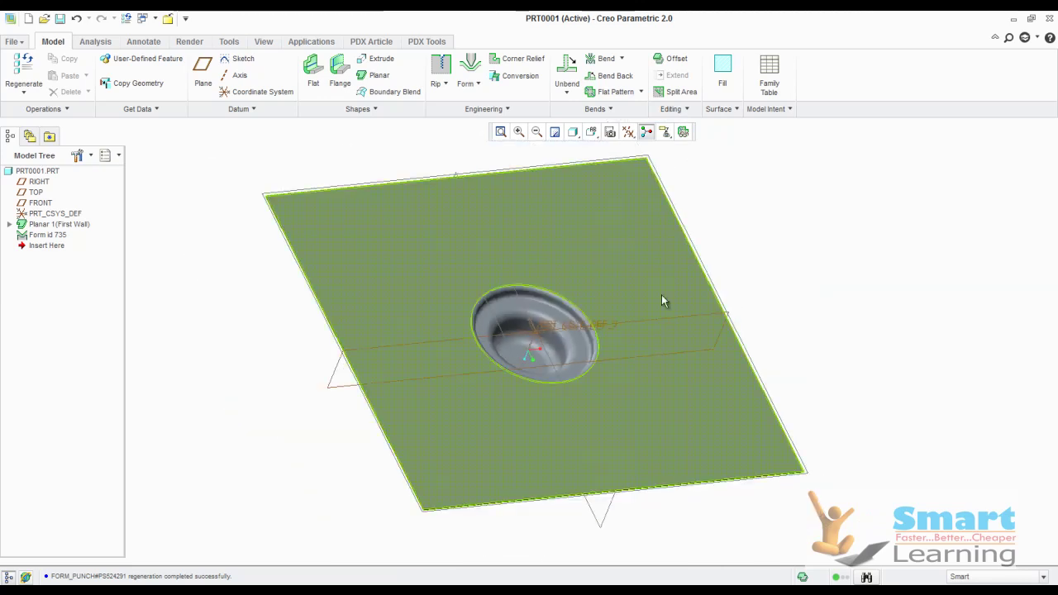
middle_drag(661, 301, 785, 304)
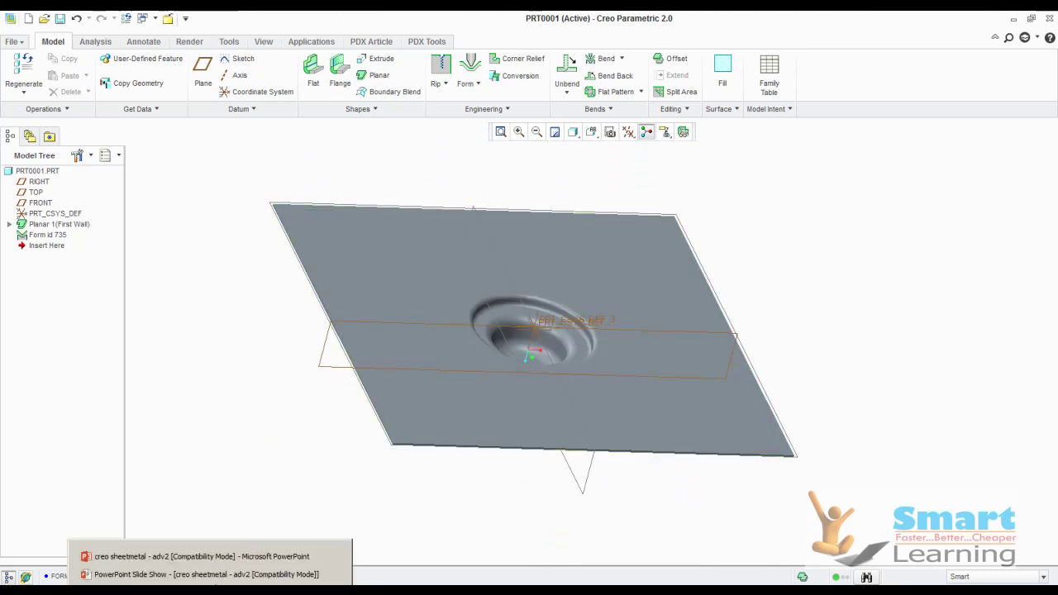
click(335, 574)
Advance to the Transitional Bend Tool slide and mark the transition with red ink.
key(Right)
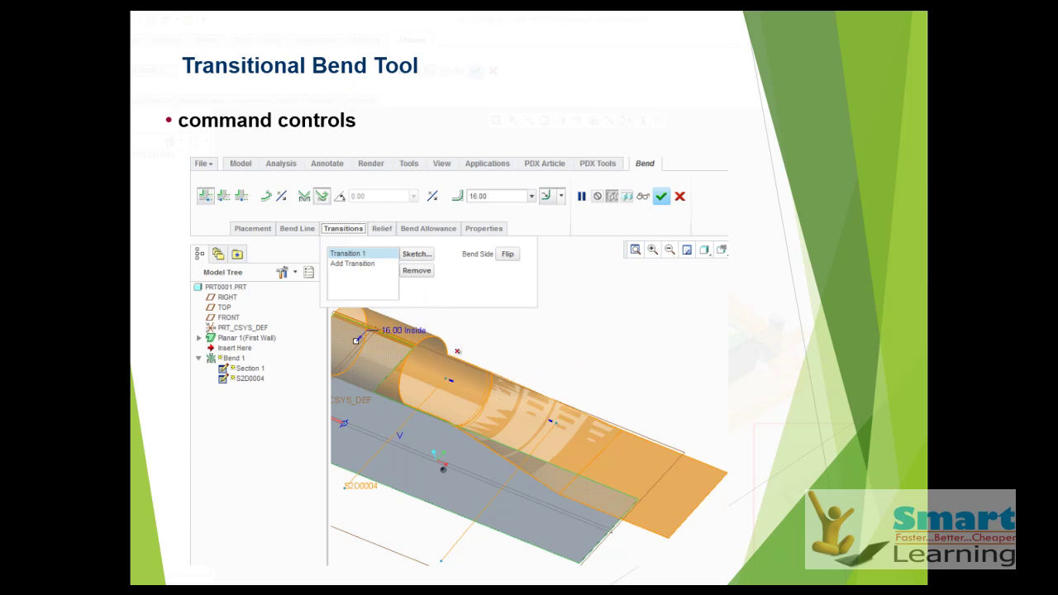
drag(497, 366, 464, 419)
drag(641, 405, 556, 491)
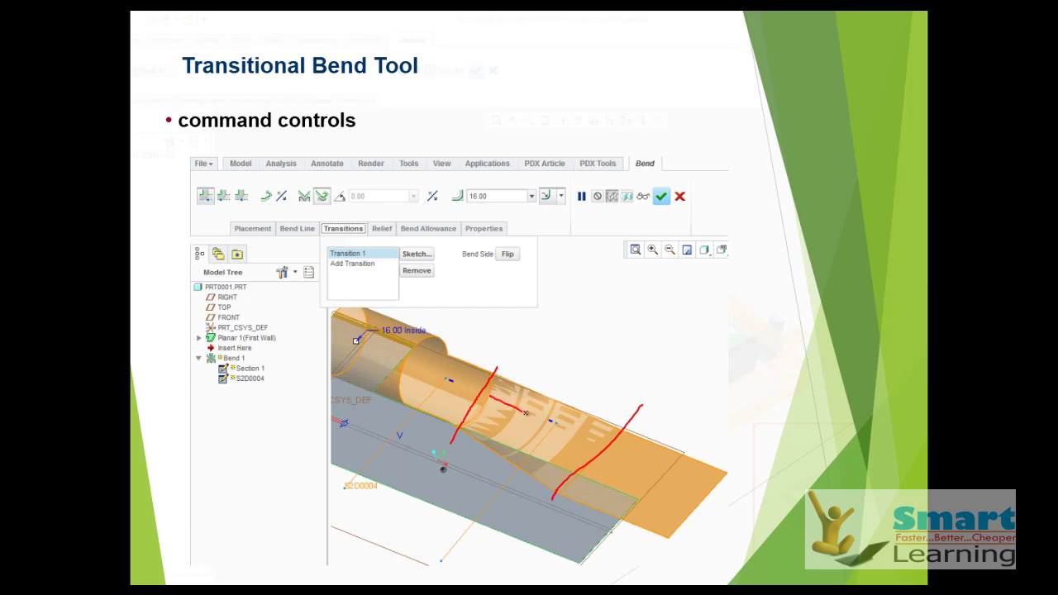
drag(526, 412, 603, 449)
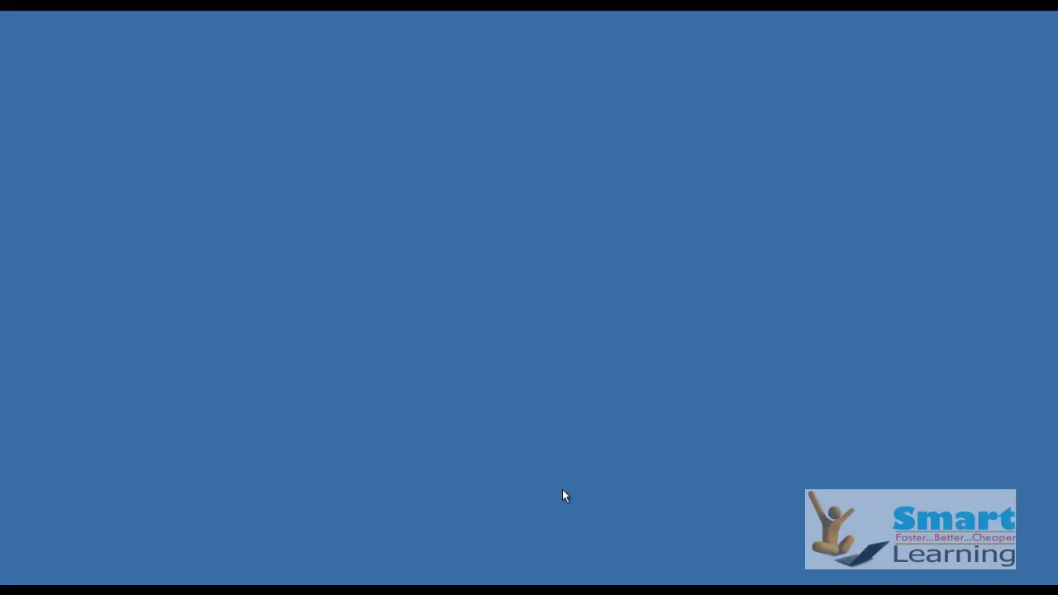
Back in Creo, close the part and erase not-displayed objects.
click(505, 579)
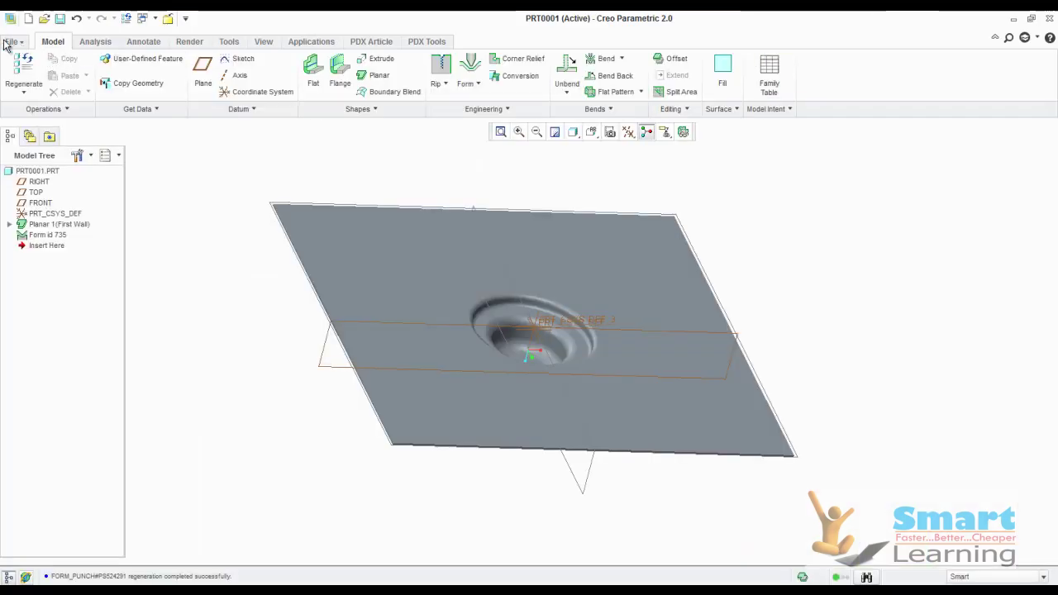
click(7, 43)
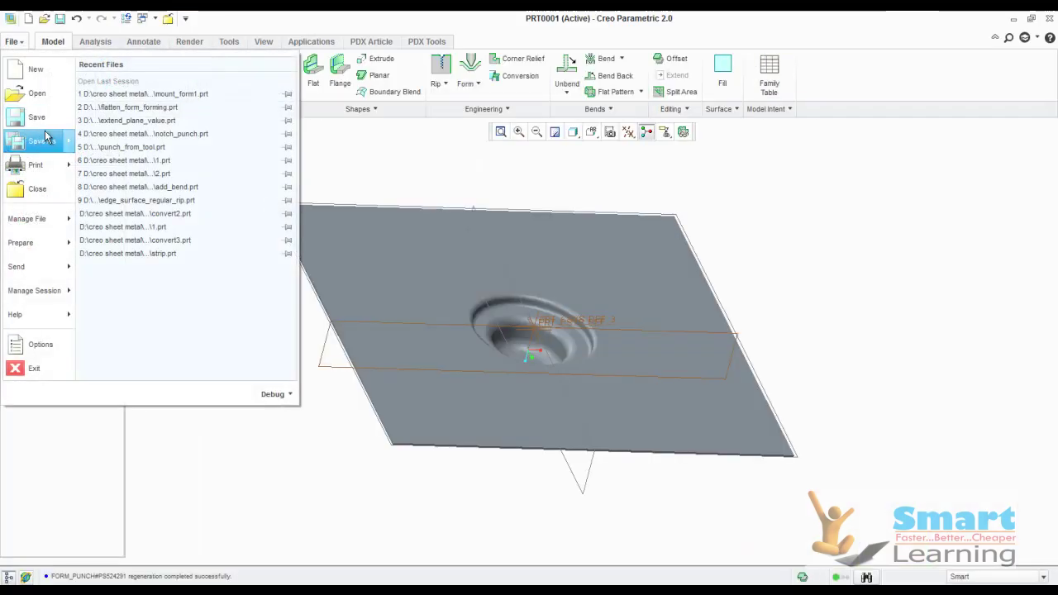
click(41, 189)
click(167, 77)
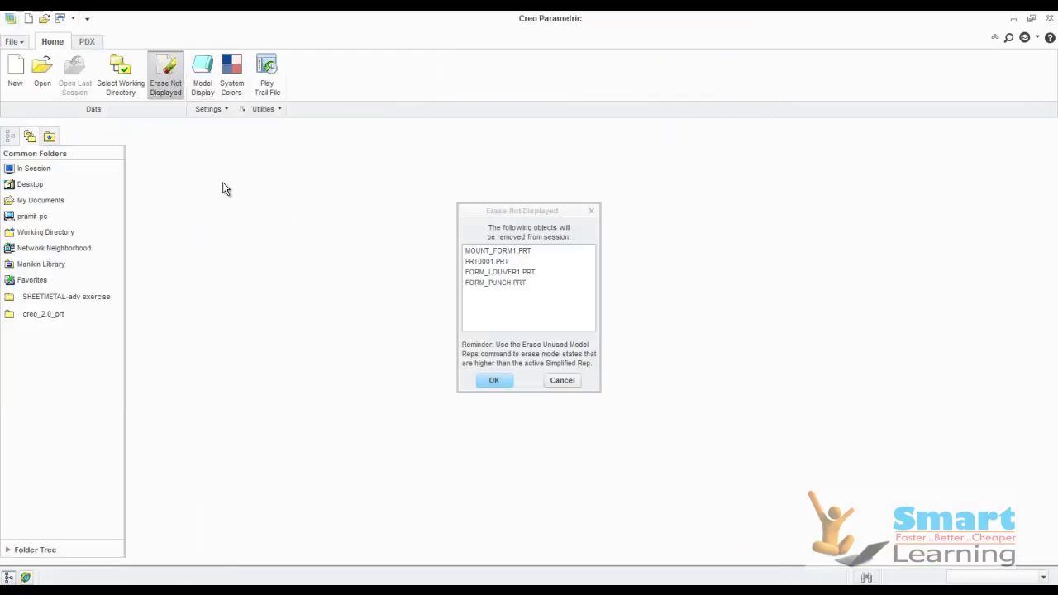
key(Return)
Open transition_bend.prt from the SHEETMETAL-adv exercise TRANSITION BEND folder.
click(42, 70)
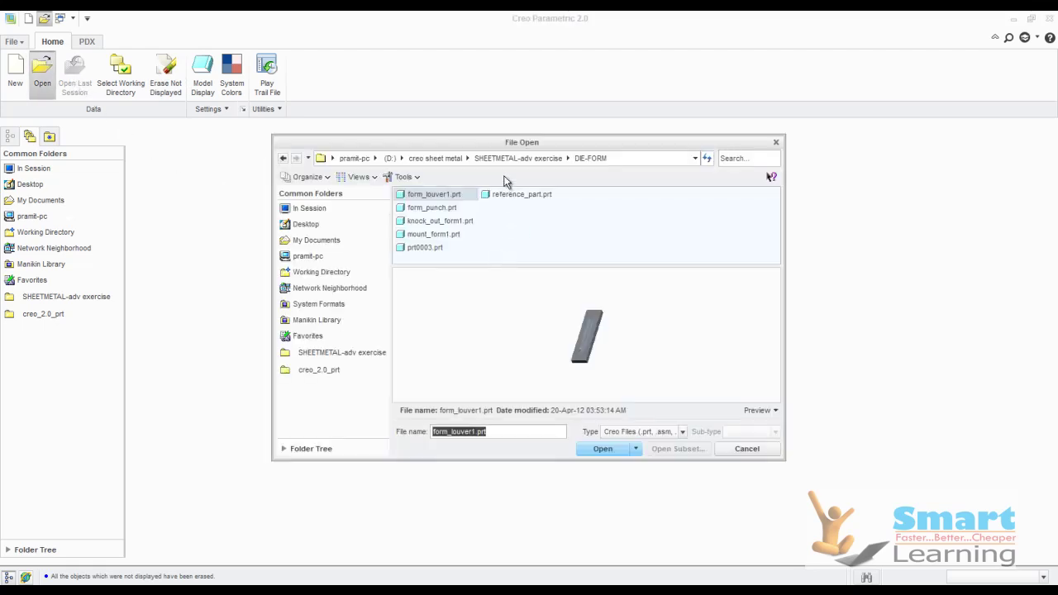
click(519, 157)
click(561, 235)
scroll(587, 241, down, 4)
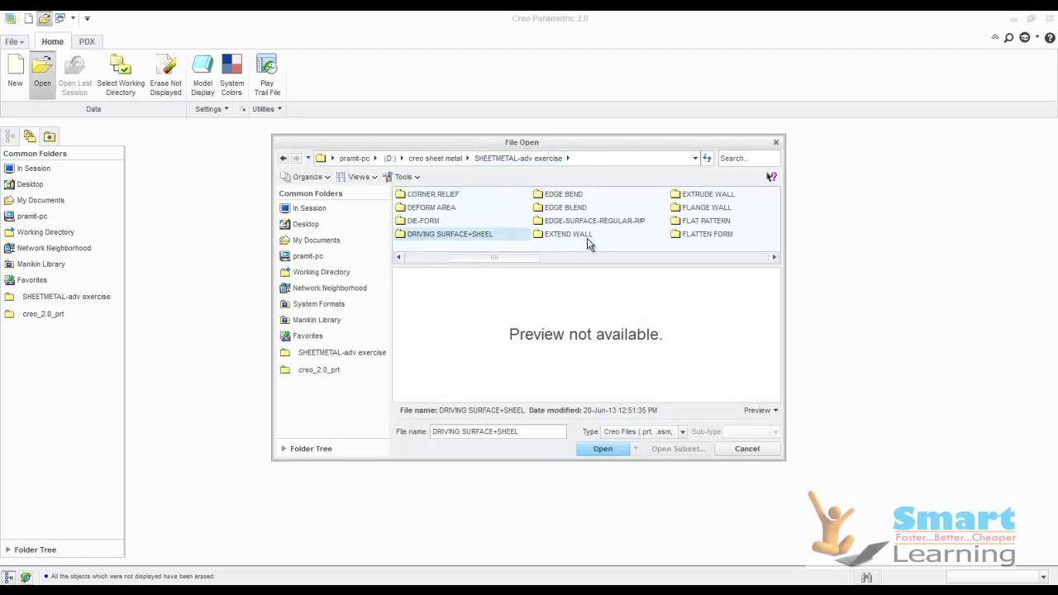
scroll(589, 243, down, 1)
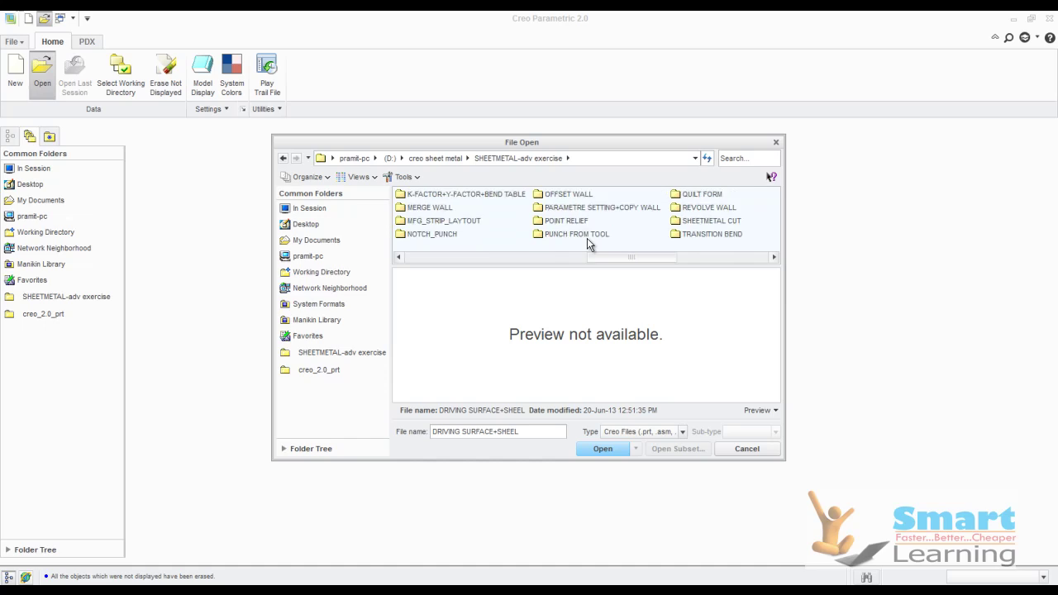
double_click(707, 236)
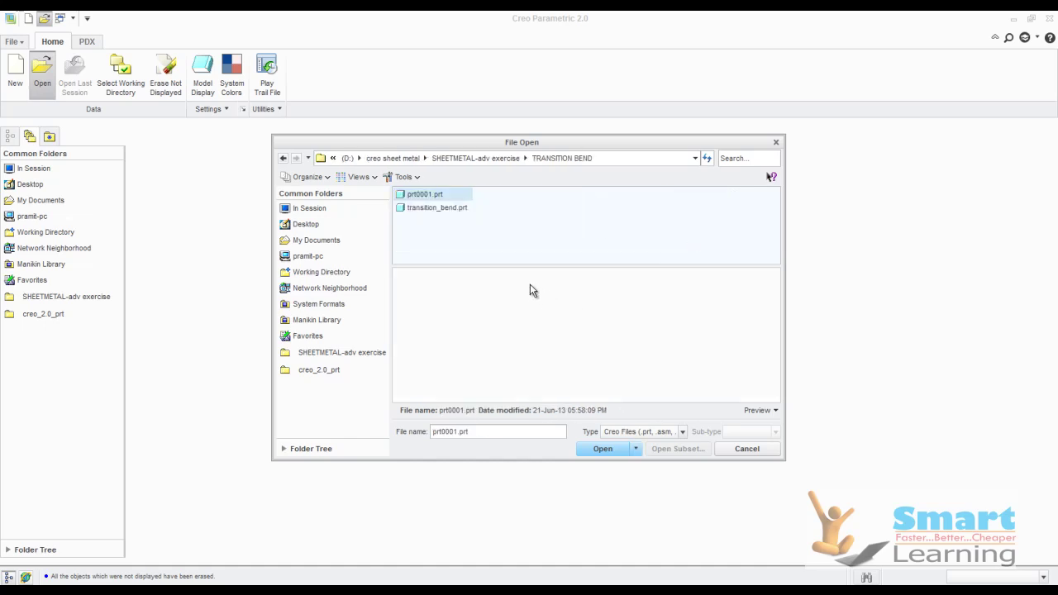
click(444, 214)
scroll(614, 346, up, 2)
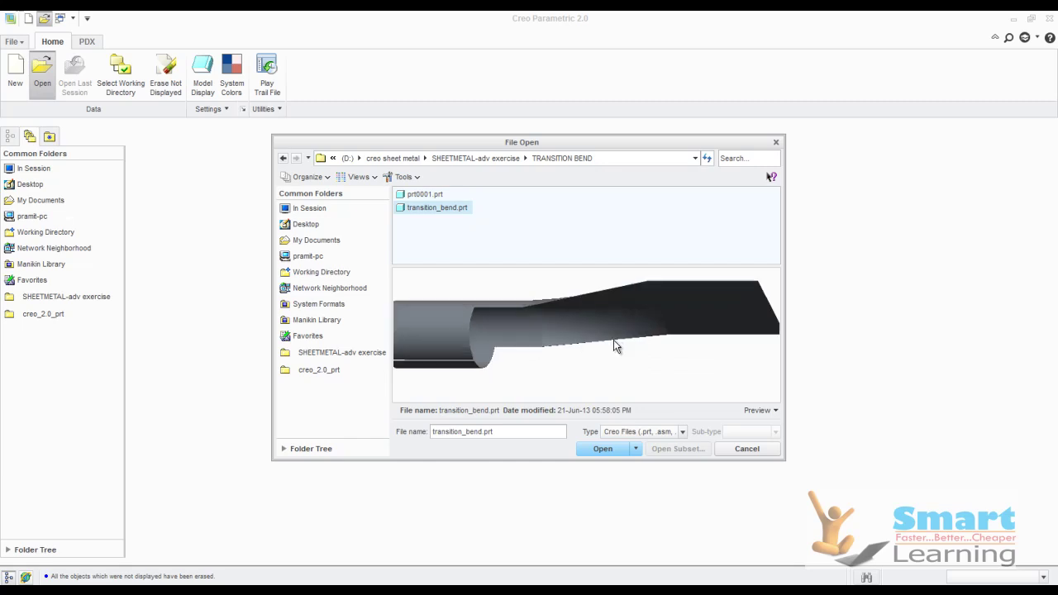
click(605, 448)
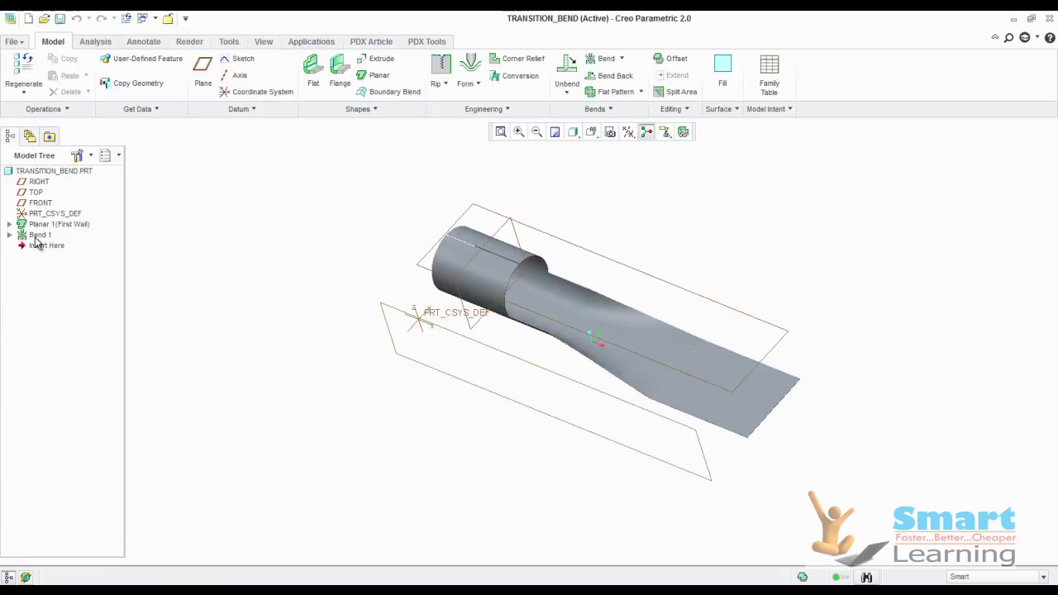
Edit Bend 1's definition and change its radius to 12, then 18.
click(37, 236)
right_click(36, 239)
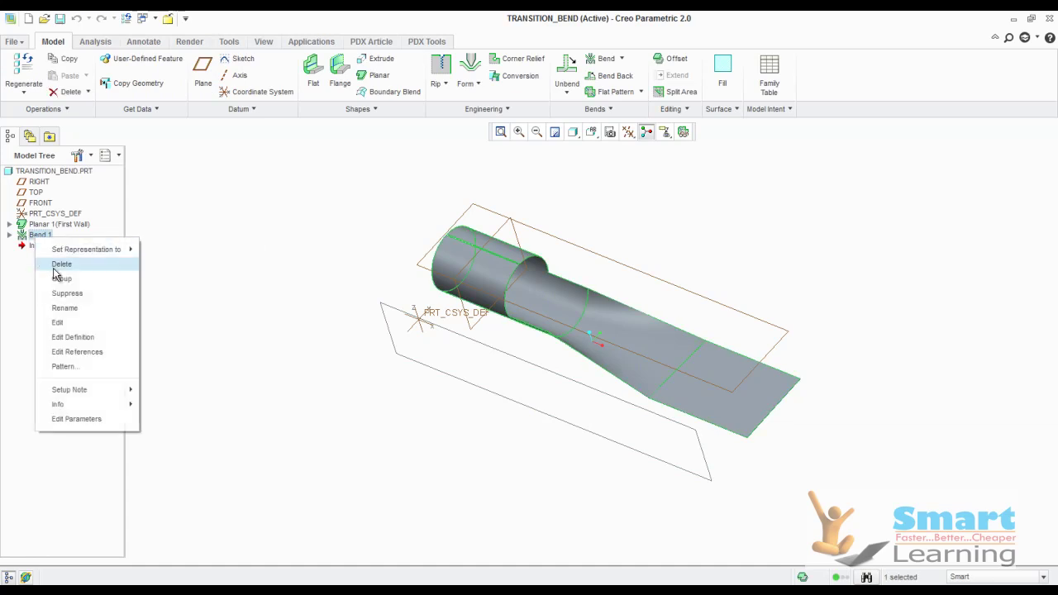
click(71, 337)
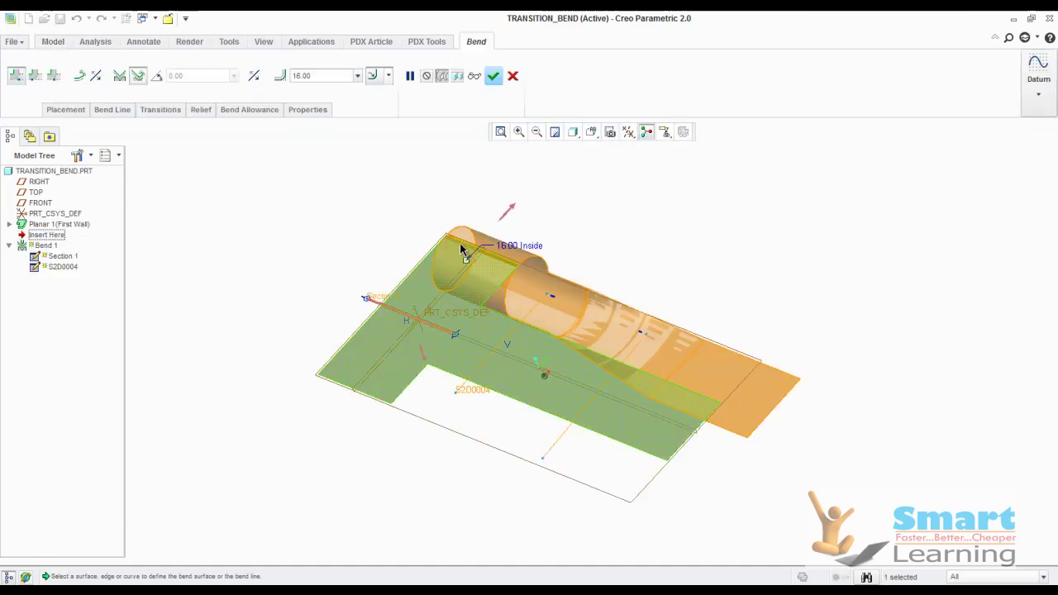
middle_drag(480, 315, 463, 331)
scroll(463, 331, up, 2)
click(76, 110)
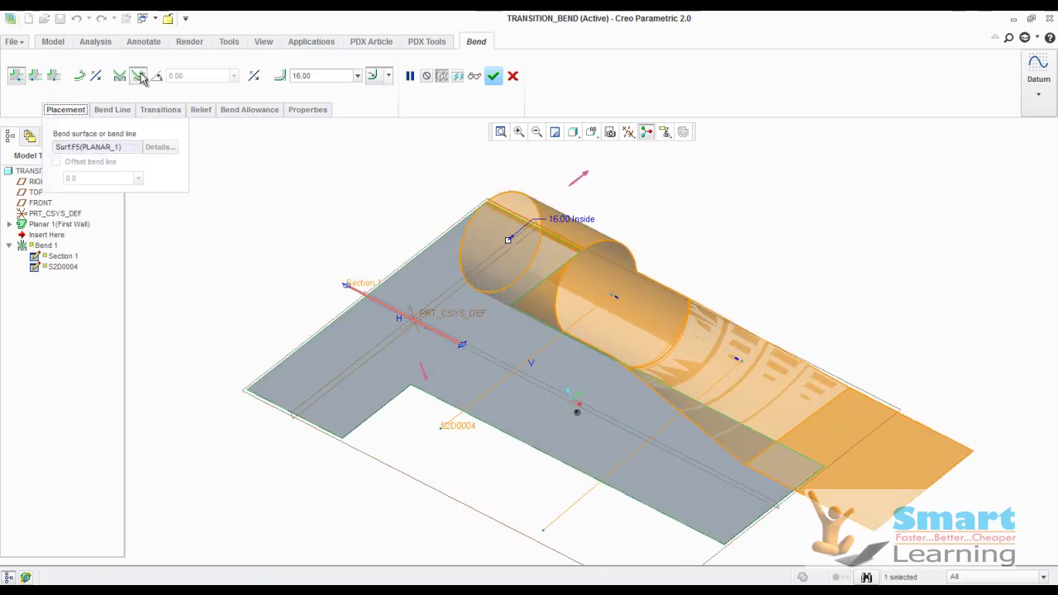
double_click(316, 77)
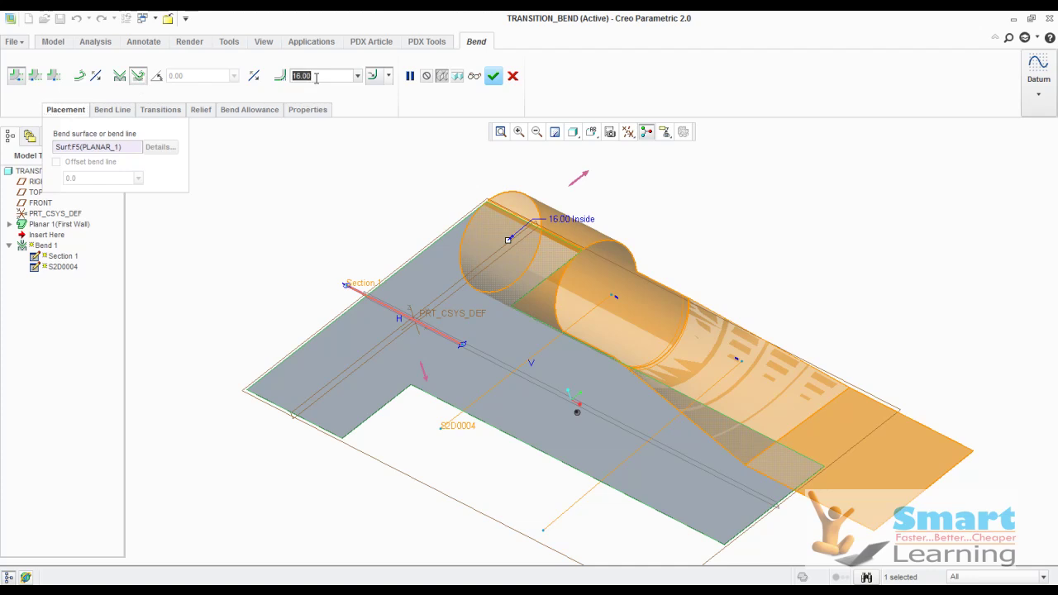
text(12)
key(Return)
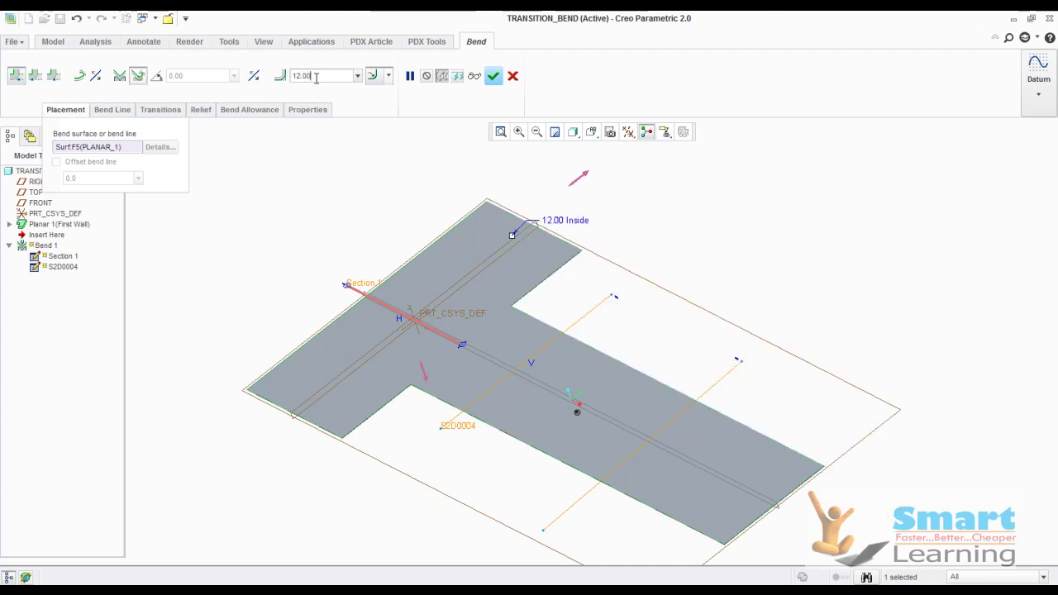
double_click(316, 77)
text(18)
key(Return)
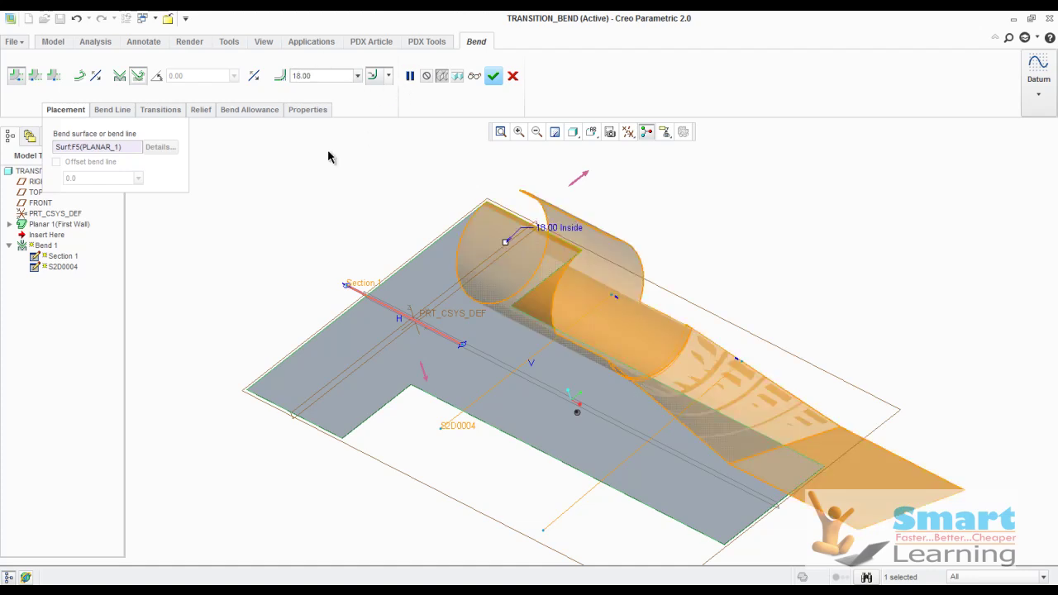
Remove Transition 1 from Bend 1 and accept the redefined bend.
click(171, 111)
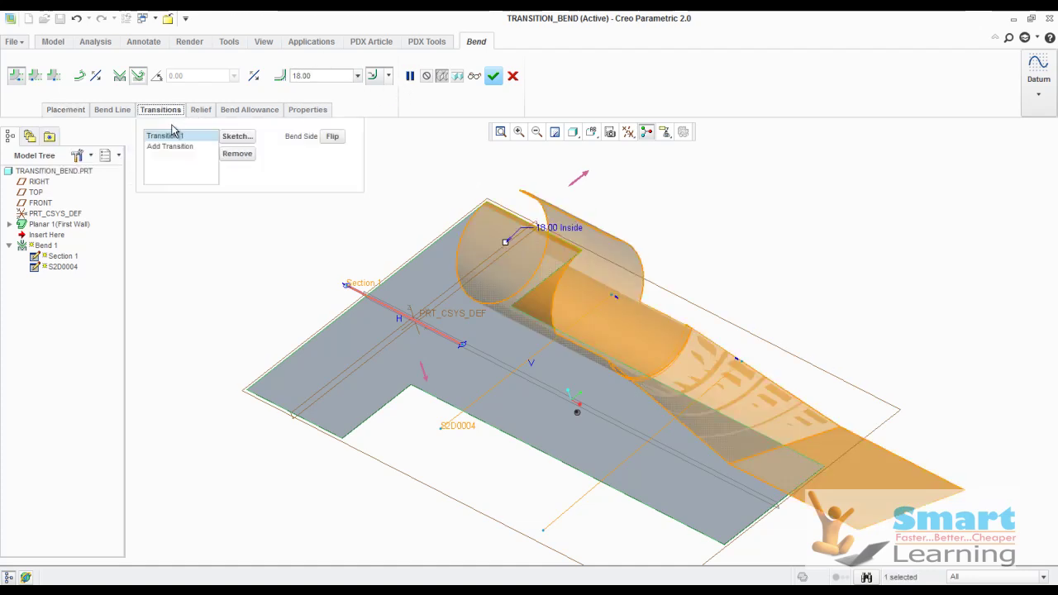
click(231, 154)
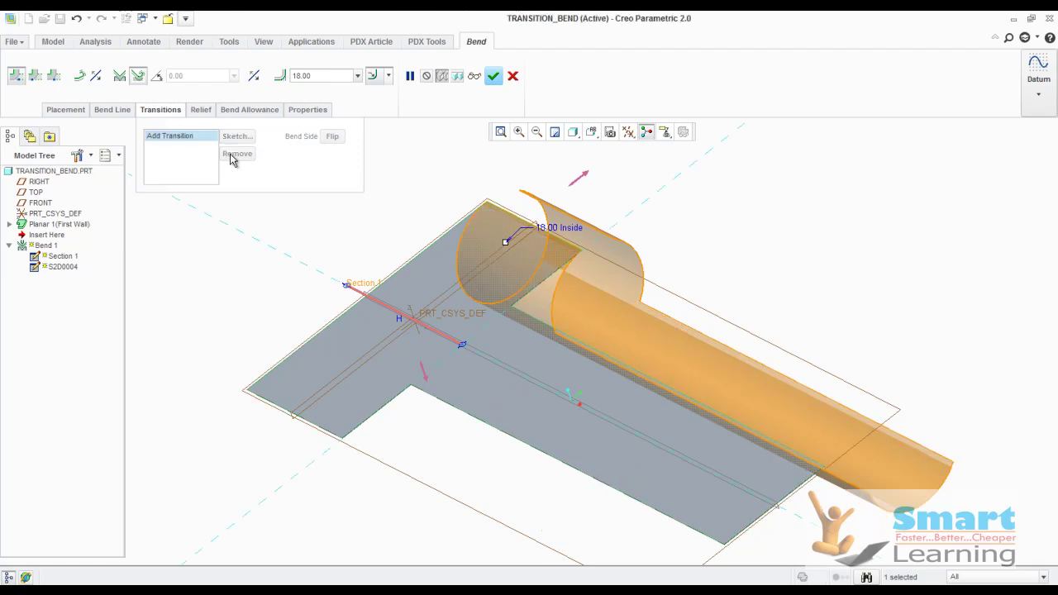
middle_click(453, 180)
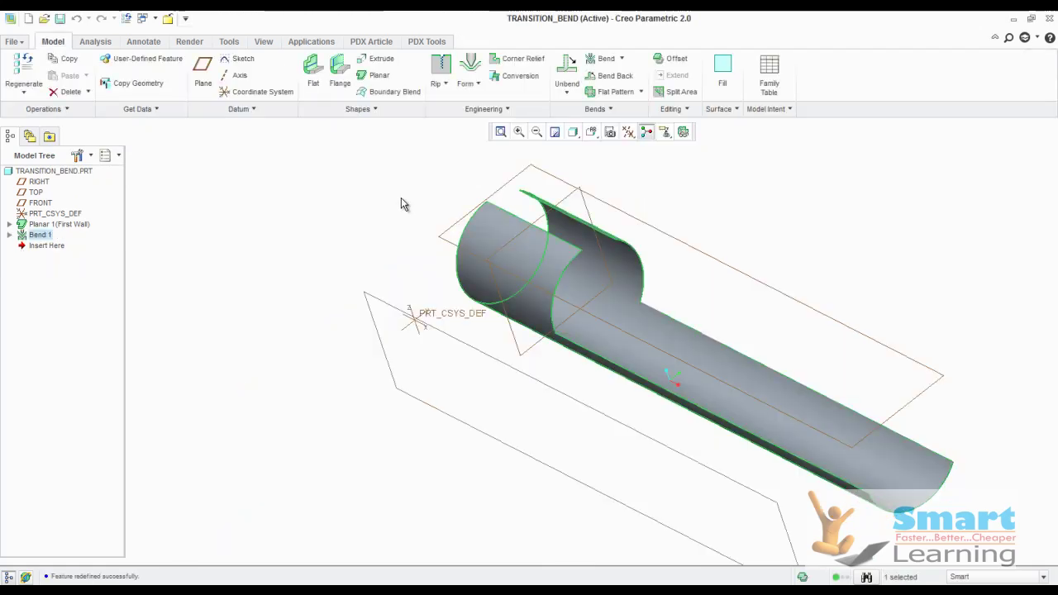
Orbit and zoom to inspect the uniformly curled strip.
scroll(462, 279, down, 3)
middle_drag(461, 280, 512, 308)
scroll(513, 307, up, 1)
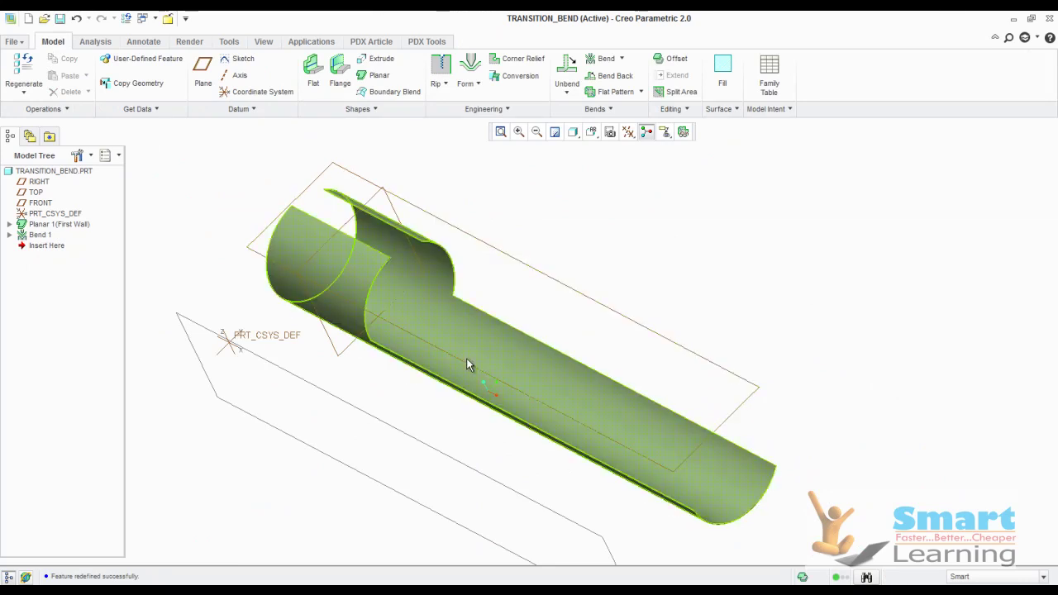
click(221, 299)
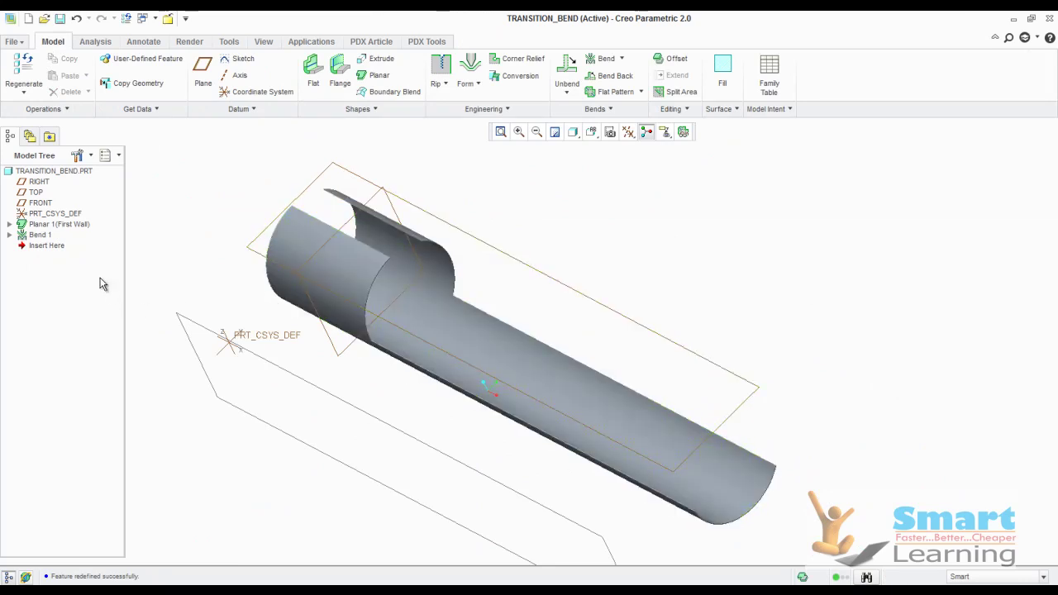
Reopen Bend 1 and start sketching its Transition 1.
right_click(38, 235)
click(81, 333)
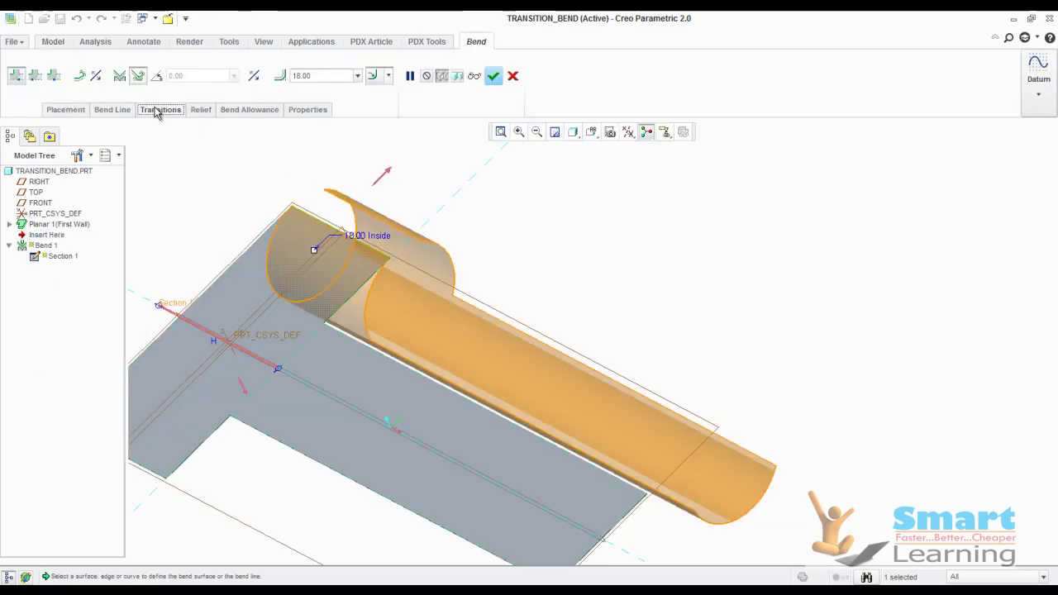
click(160, 110)
click(203, 139)
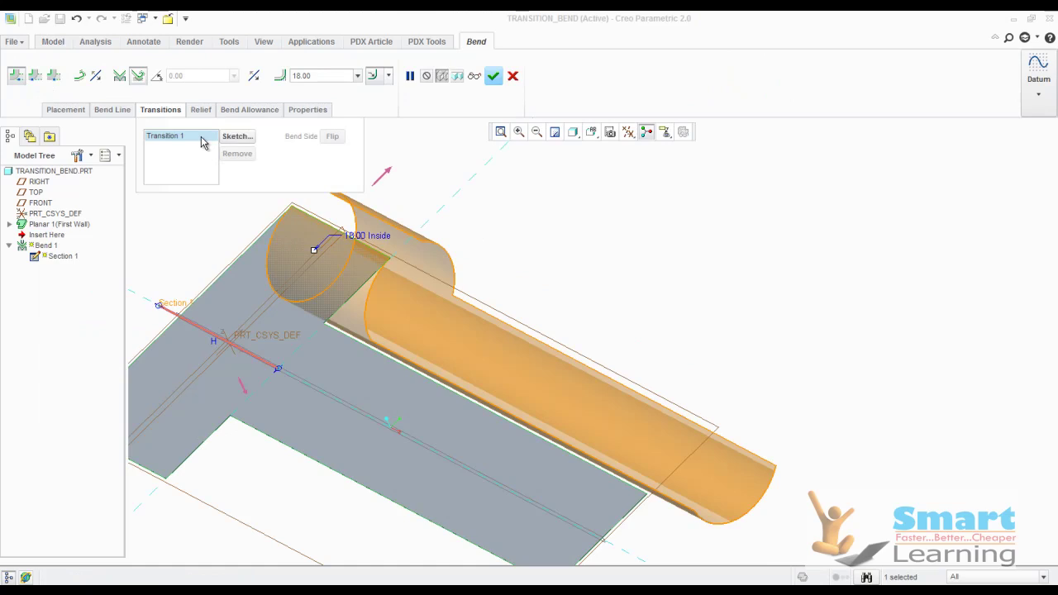
click(235, 137)
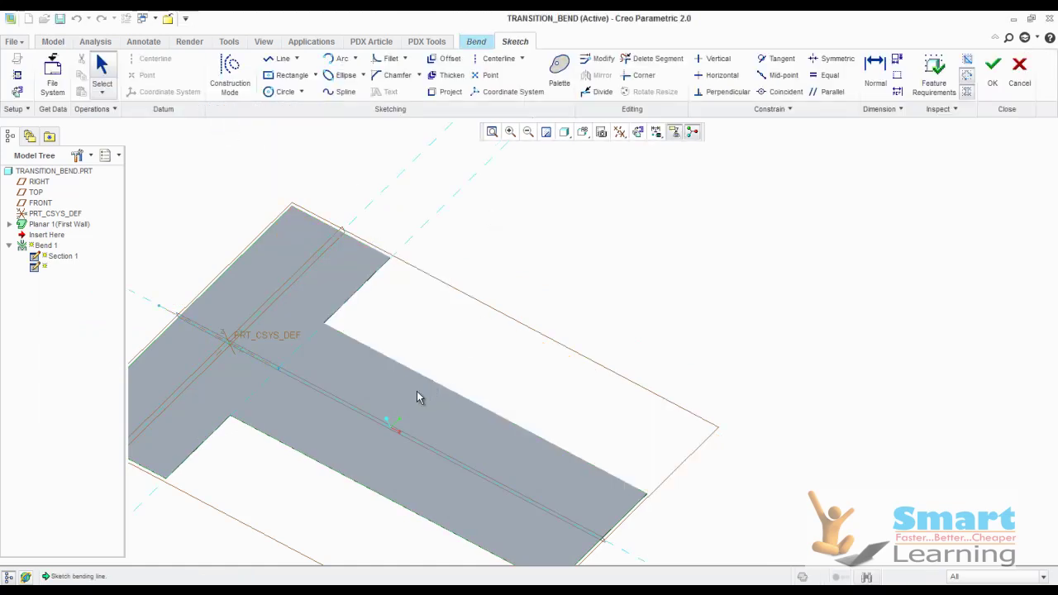
Sketch two vertical transition lines across the T's stem and accept the sketch.
scroll(586, 255, down, 2)
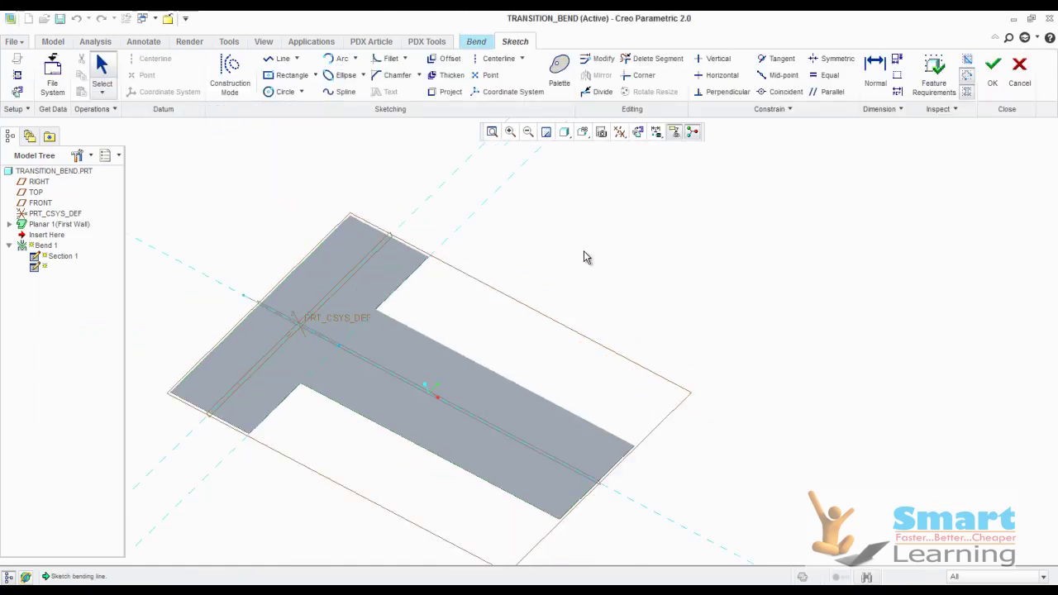
click(439, 354)
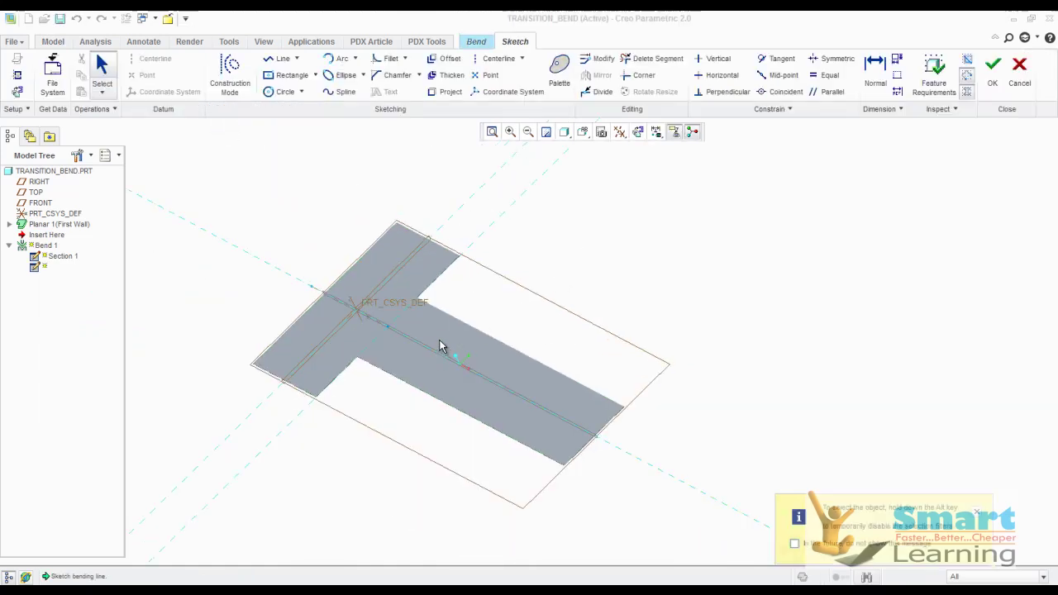
click(644, 134)
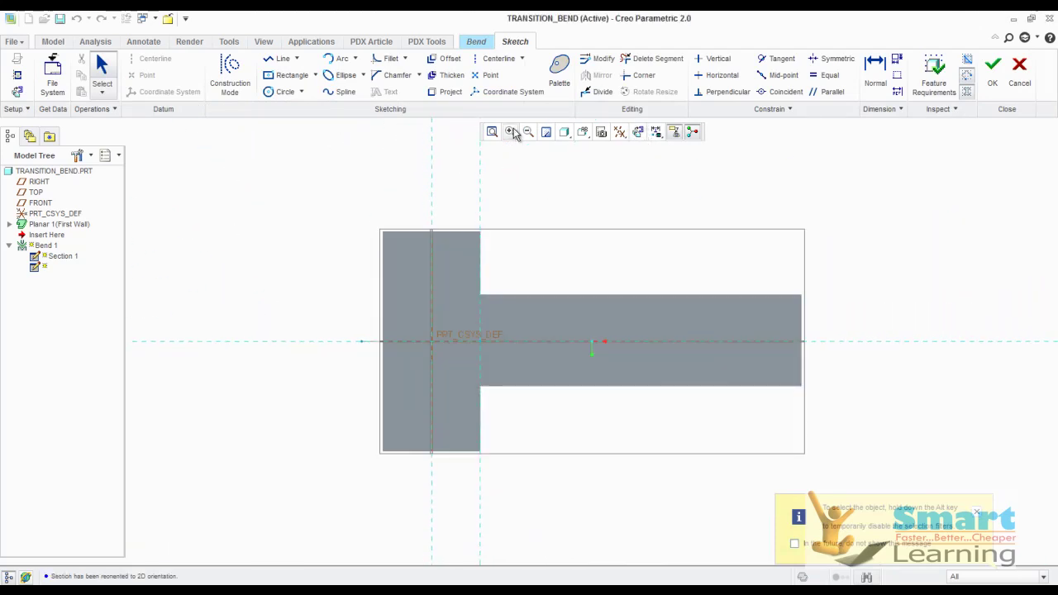
click(278, 59)
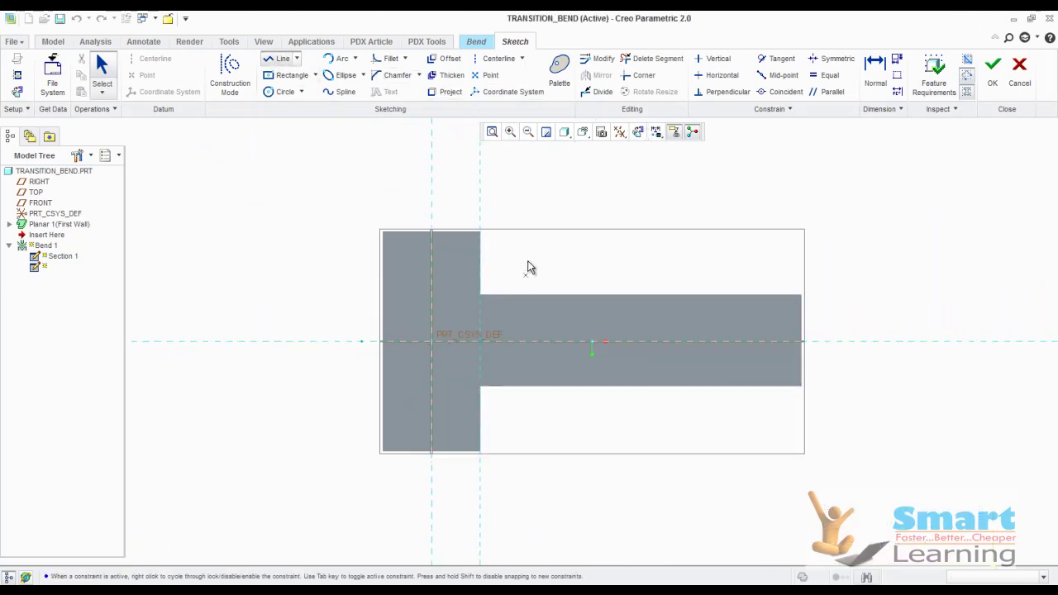
click(528, 260)
click(529, 426)
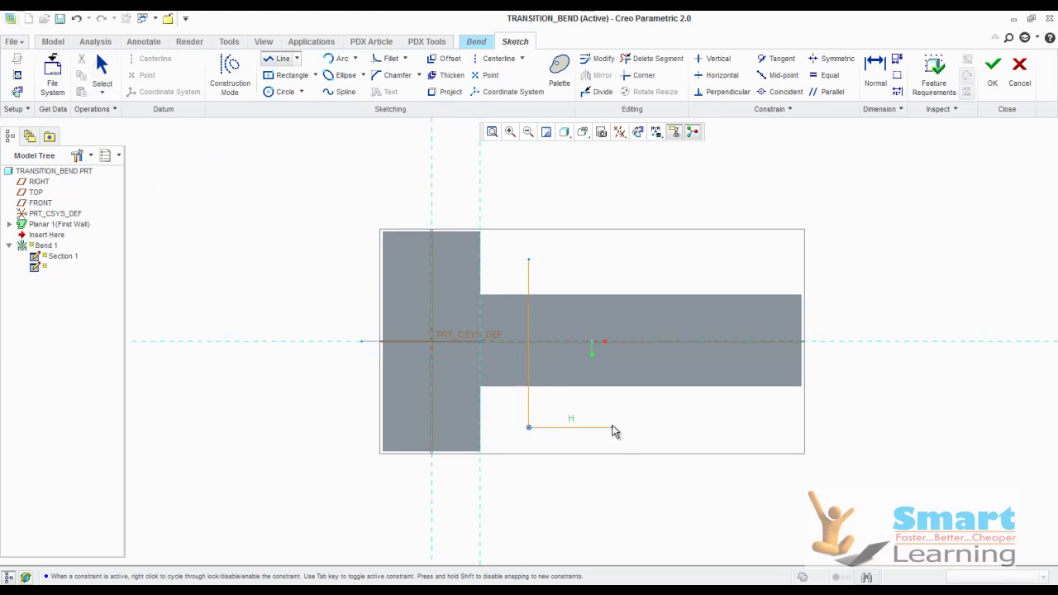
middle_click(620, 431)
click(676, 239)
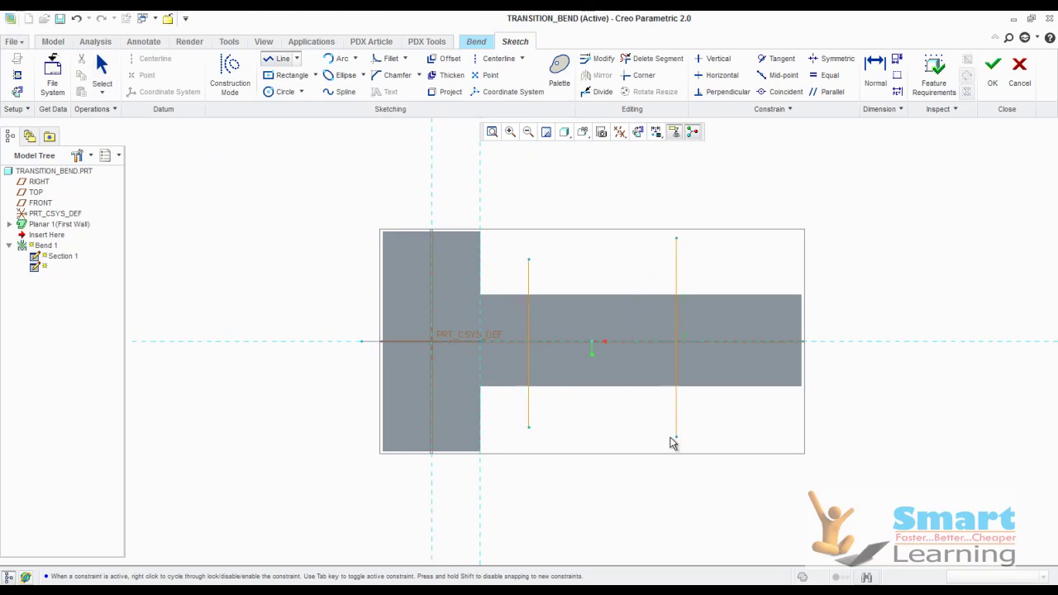
click(676, 437)
middle_click(735, 427)
middle_click(735, 428)
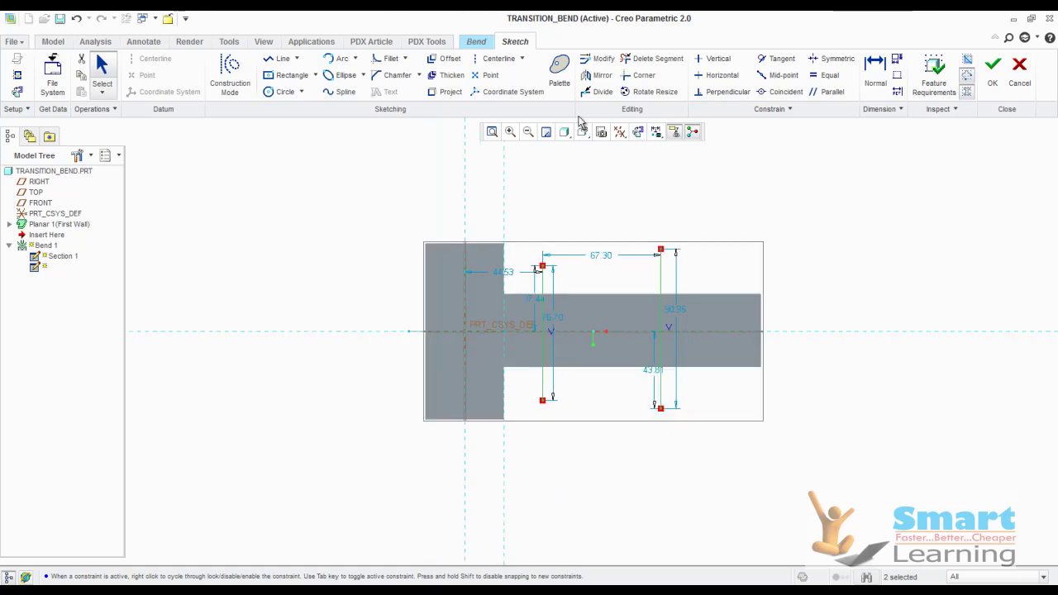
click(992, 70)
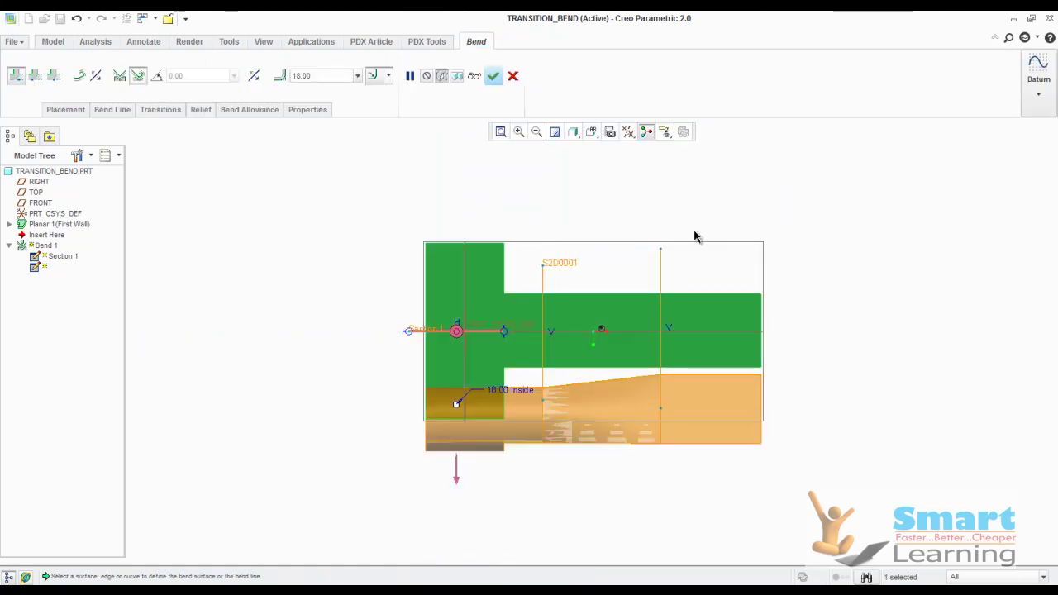
Complete Bend 1, then orbit and zoom to inspect the tube tapering into the flat strip.
mouse_move(697, 234)
middle_down()
mouse_move(662, 229)
mouse_move(624, 337)
mouse_move(694, 320)
middle_up()
middle_click(712, 257)
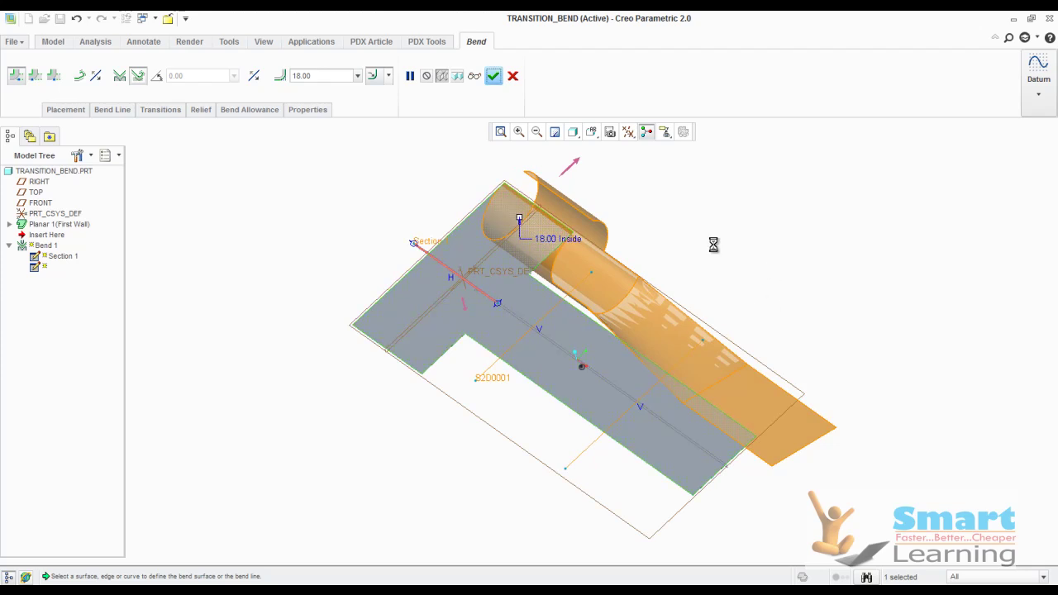
scroll(653, 347, up, 5)
middle_drag(652, 347, 720, 310)
scroll(593, 300, down, 5)
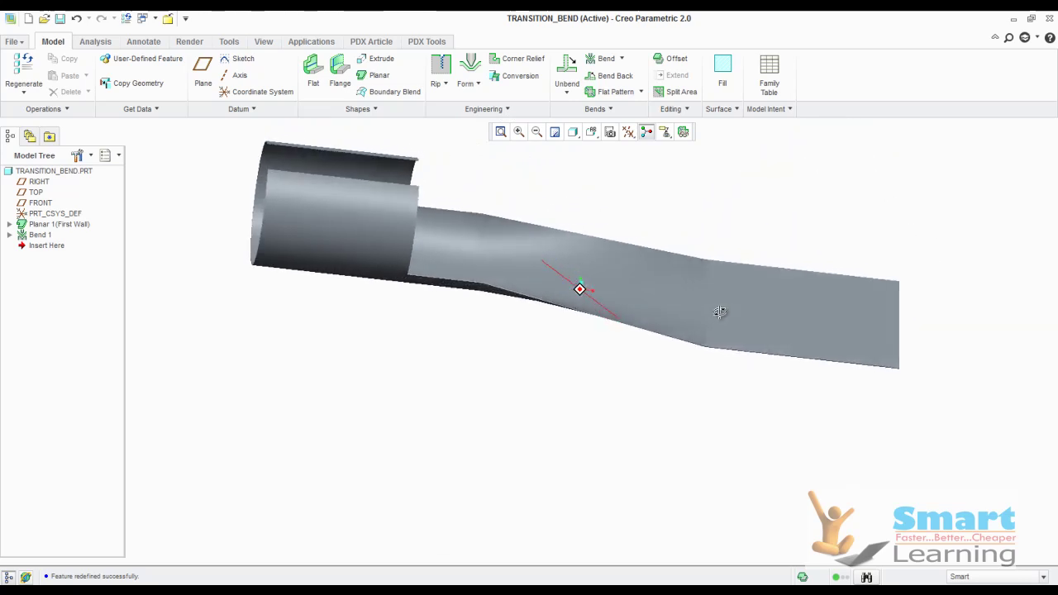
scroll(487, 258, up, 4)
scroll(487, 263, down, 3)
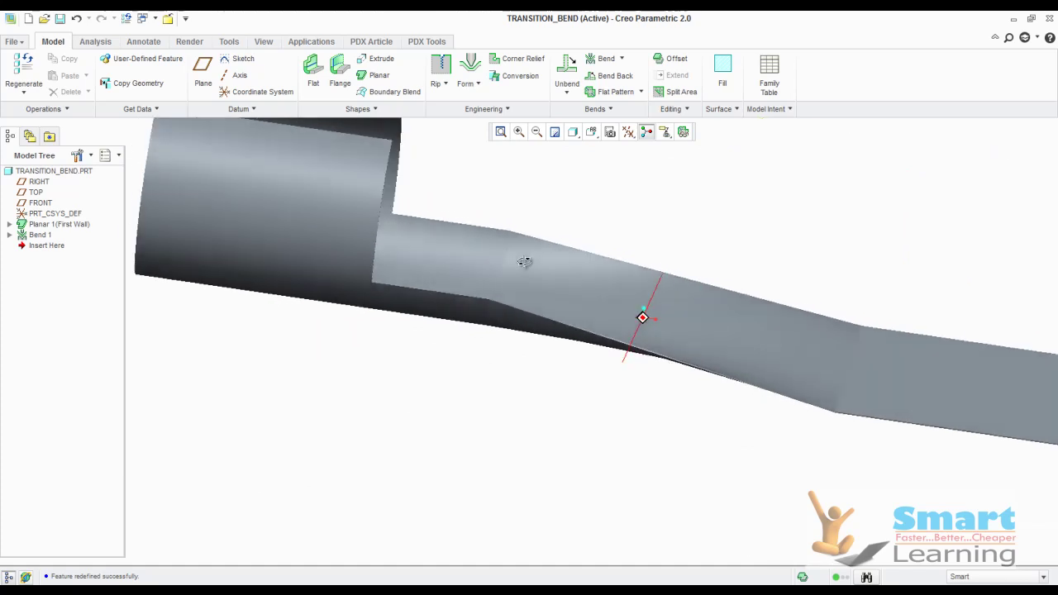
middle_drag(562, 306, 599, 328)
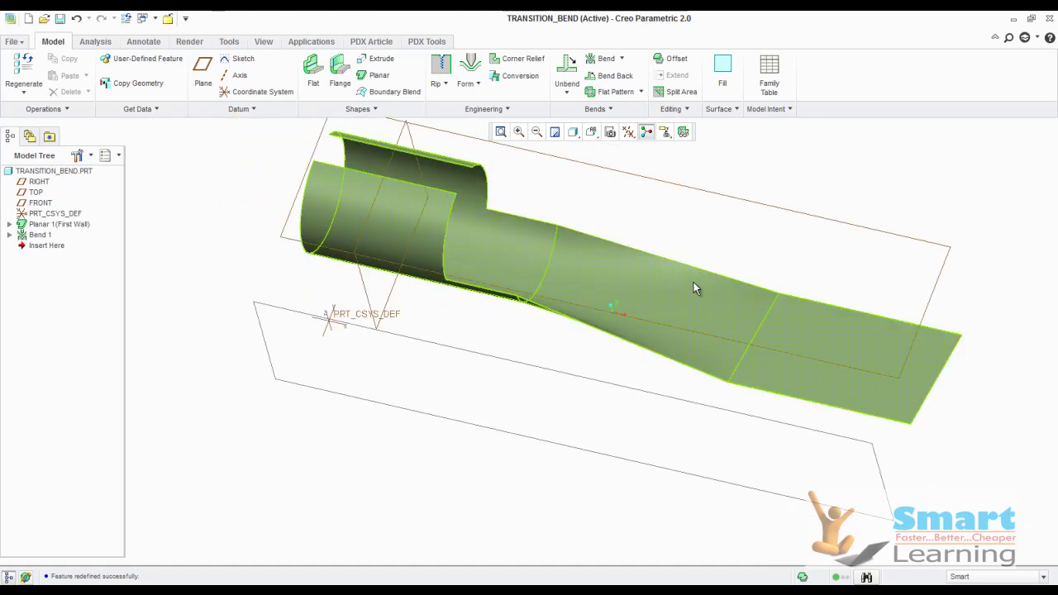
Reopen Bend 1's transition sketch and delete the right-hand transition line.
right_click(39, 235)
click(77, 336)
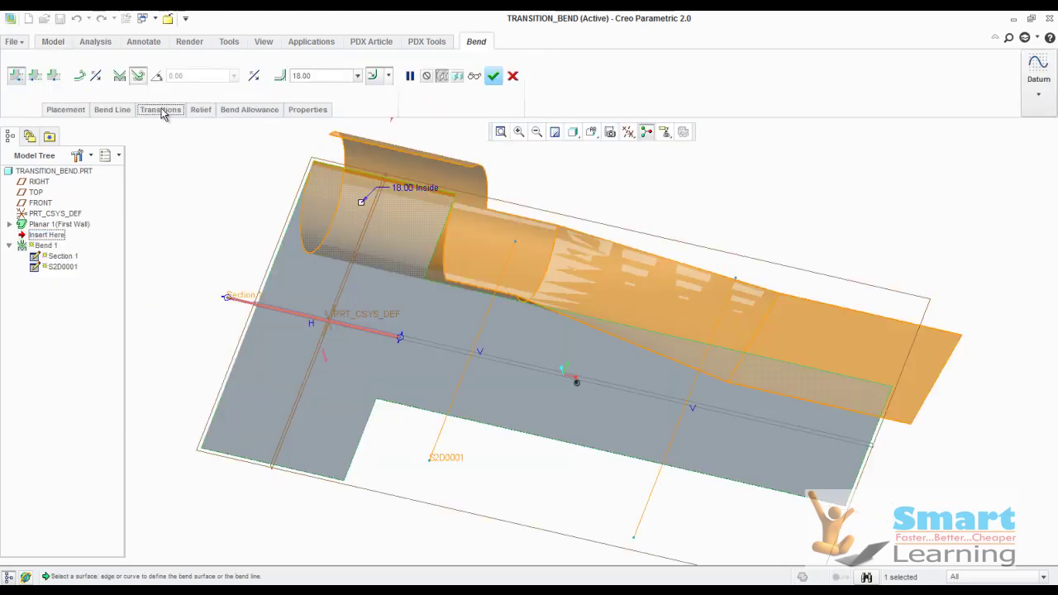
click(161, 109)
click(236, 138)
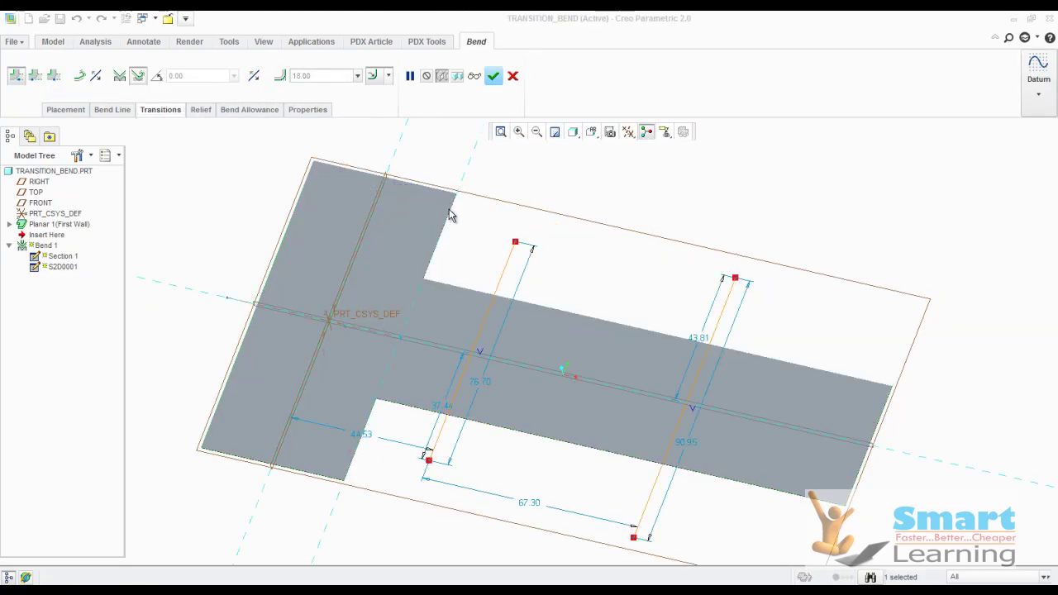
click(729, 306)
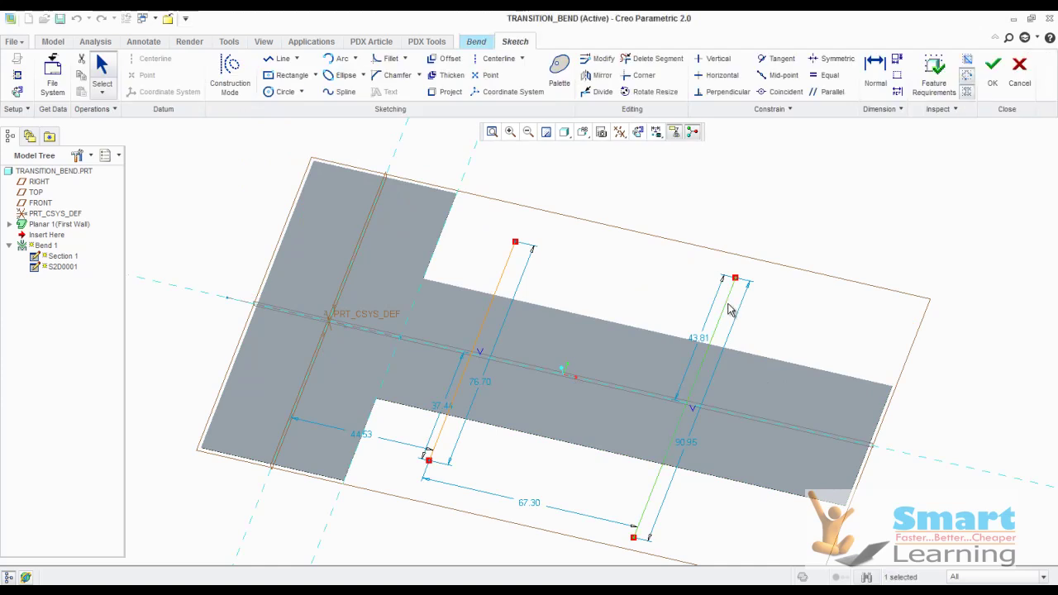
key(Delete)
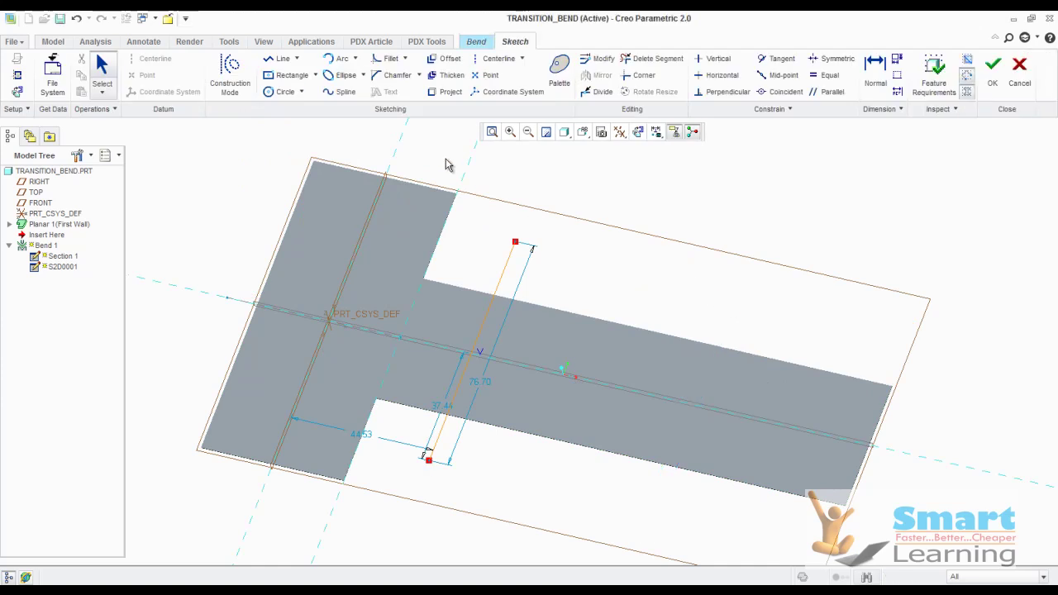
Draw a 3-point arc across the stem in its place, accept the sketch, and regenerate the preview.
click(339, 59)
click(613, 500)
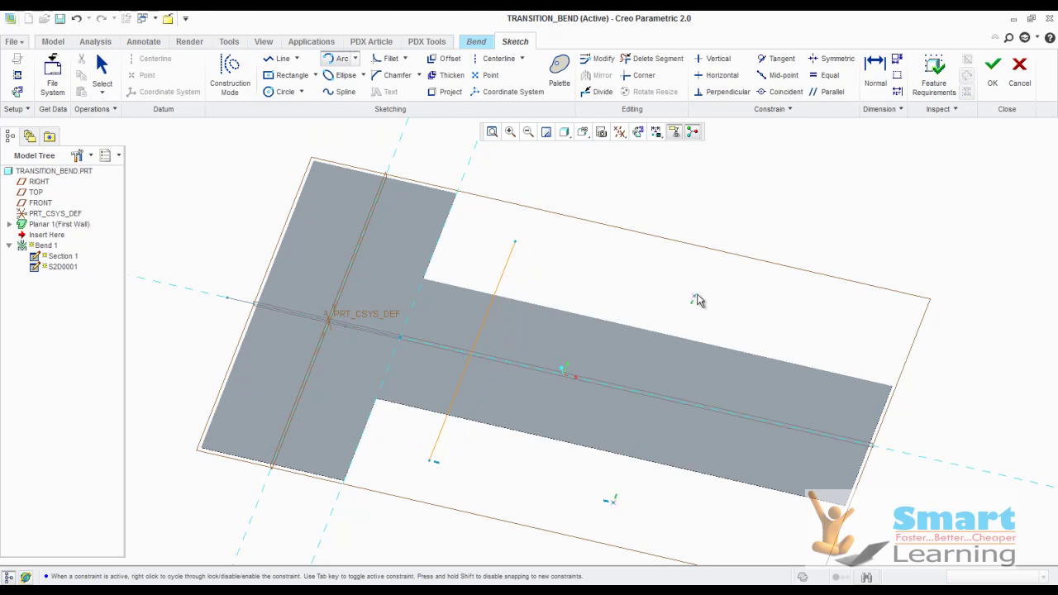
click(696, 294)
click(692, 369)
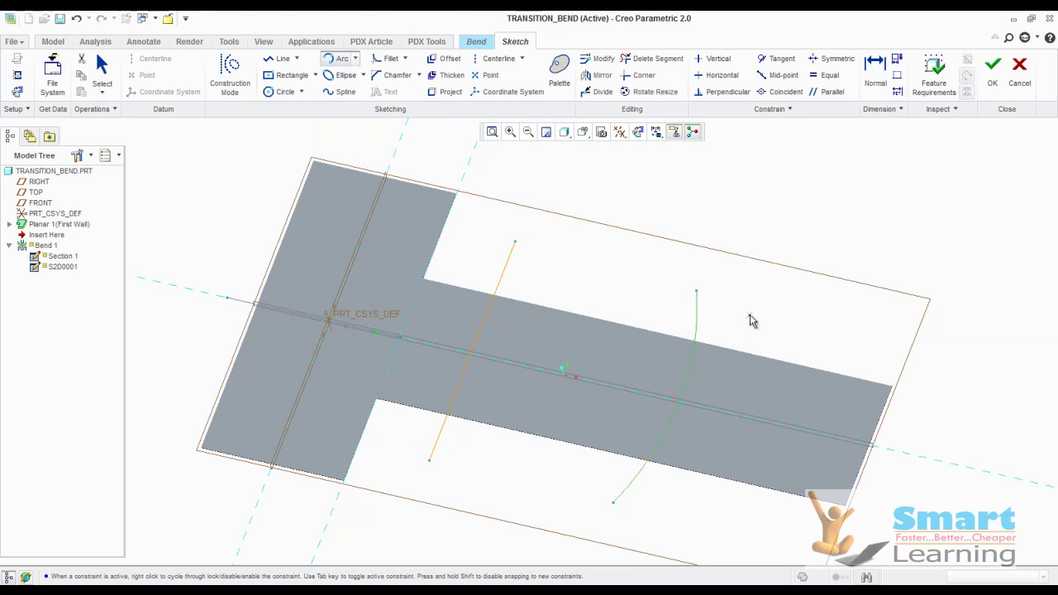
middle_click(752, 319)
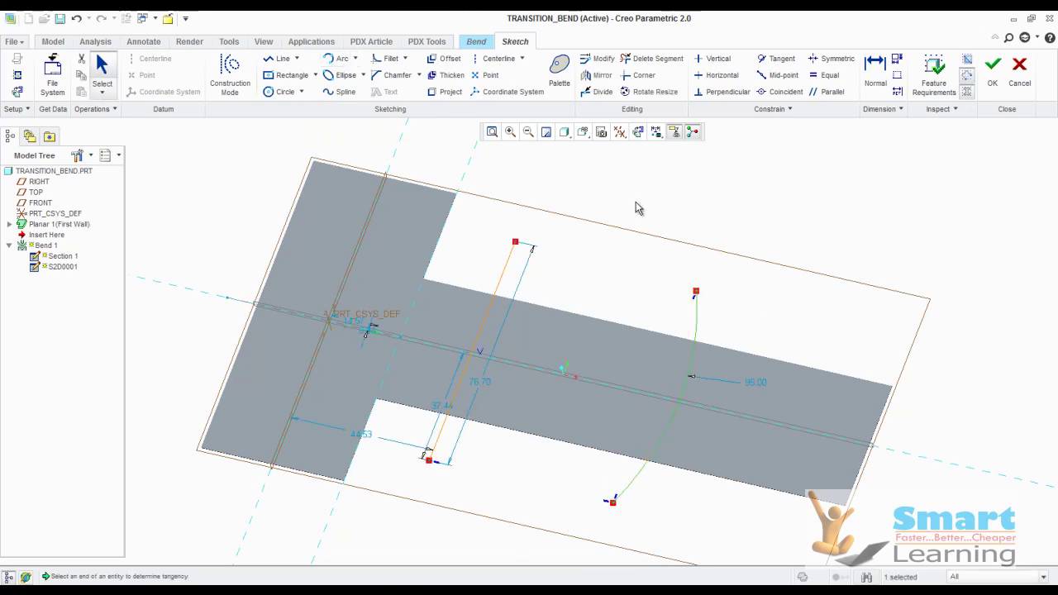
click(992, 71)
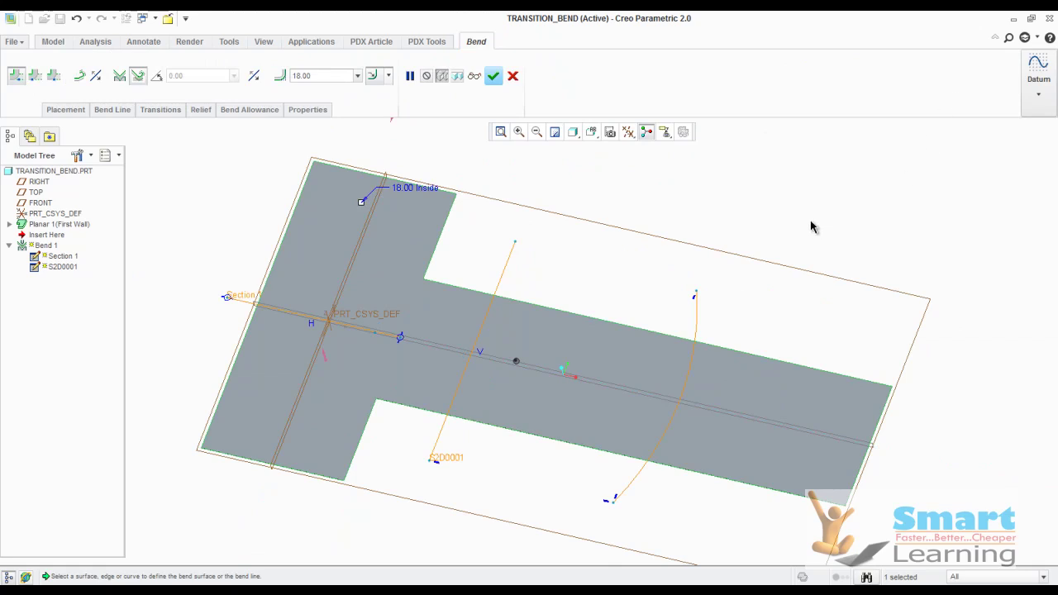
click(709, 305)
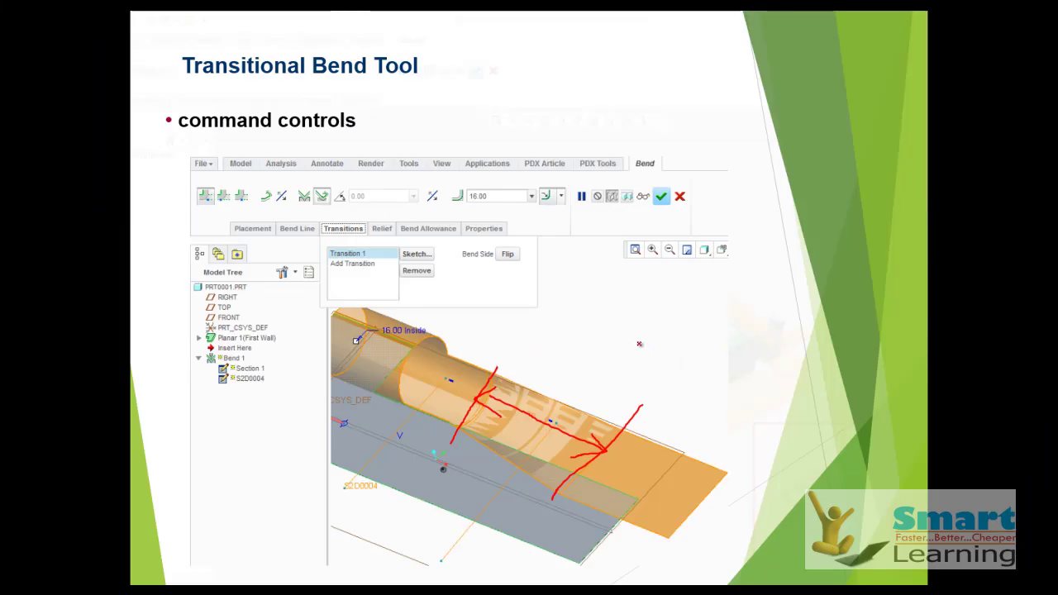
Go to the Strip Layout Tool slide and underline Manufacturing with the slideshow pen.
key(Right)
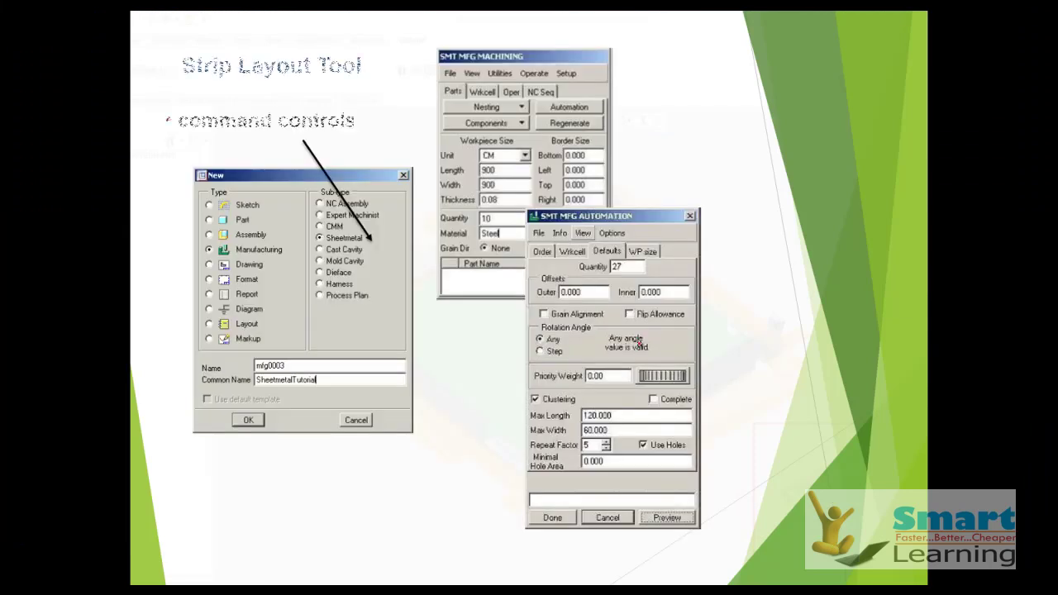
key(Right)
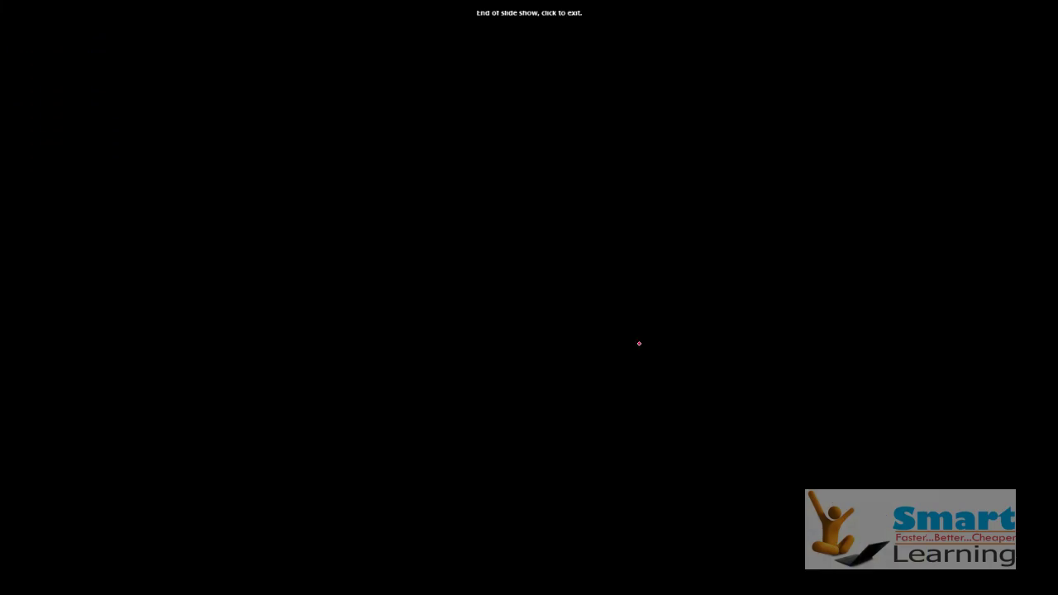
key(Left)
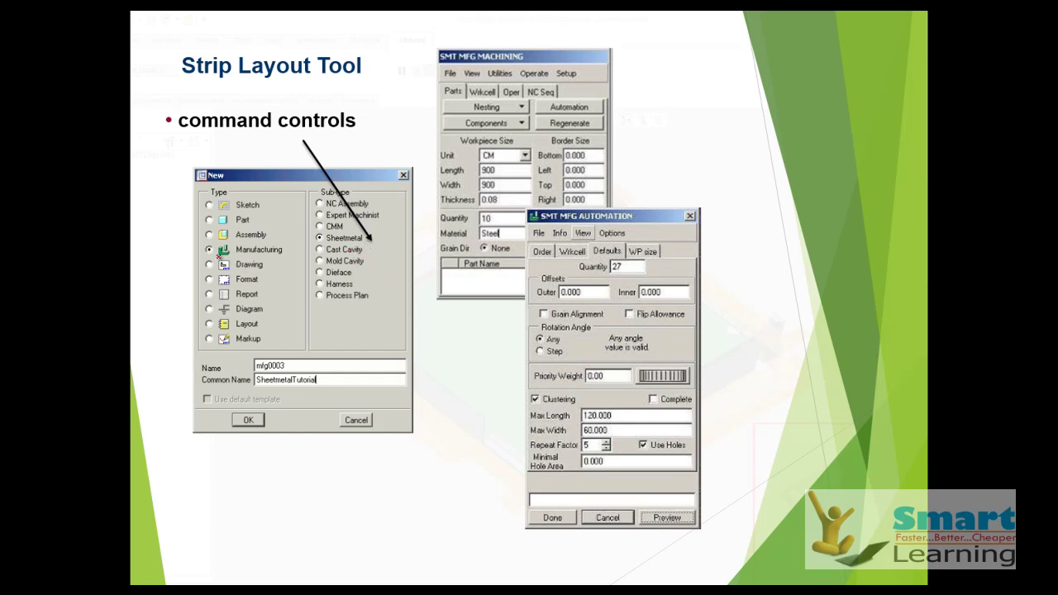
drag(214, 257, 249, 257)
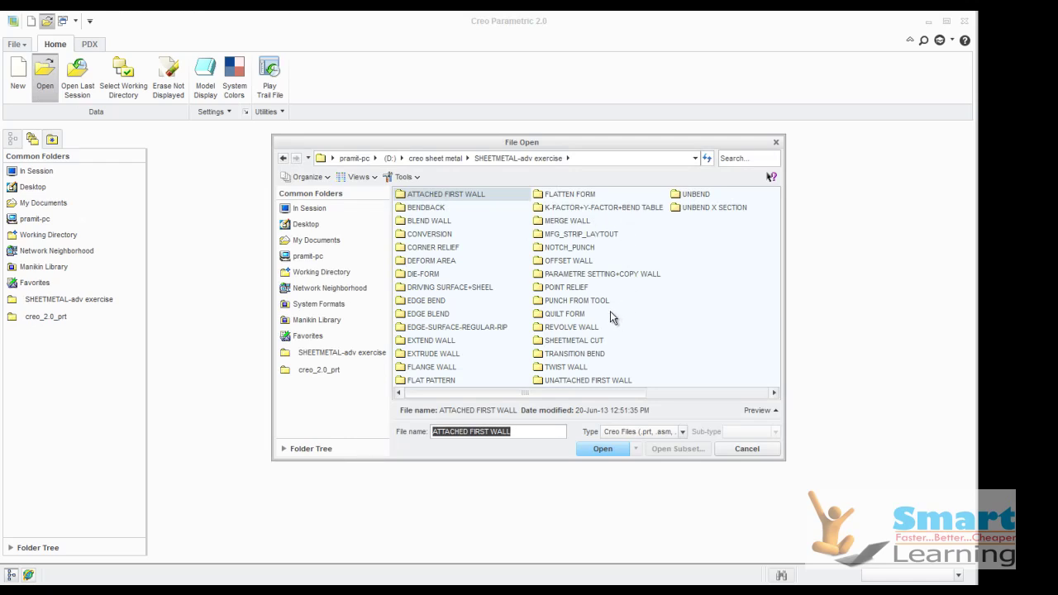
Open strip.prt from the MFG_STRIP_LAYTOUT folder.
click(582, 236)
double_click(582, 237)
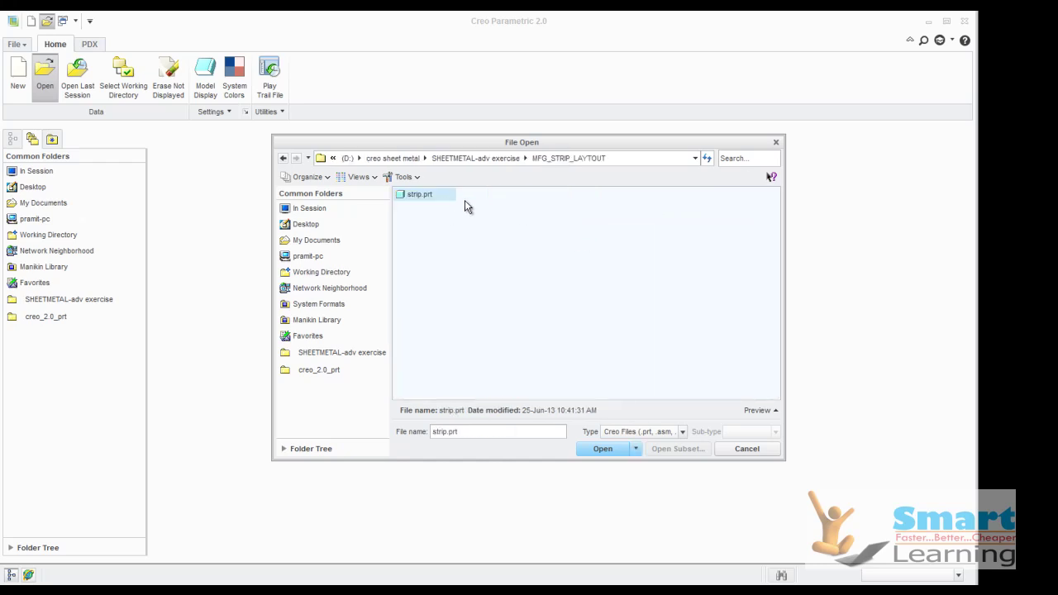
click(552, 162)
double_click(415, 194)
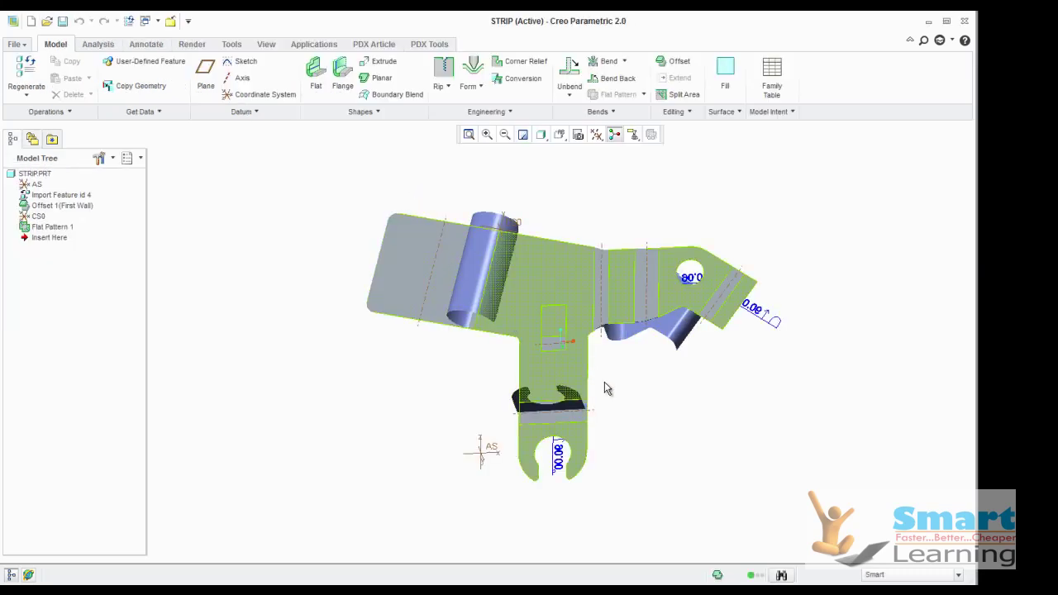
mouse_move(637, 385)
middle_down()
mouse_move(645, 337)
mouse_move(650, 372)
mouse_move(625, 374)
middle_up()
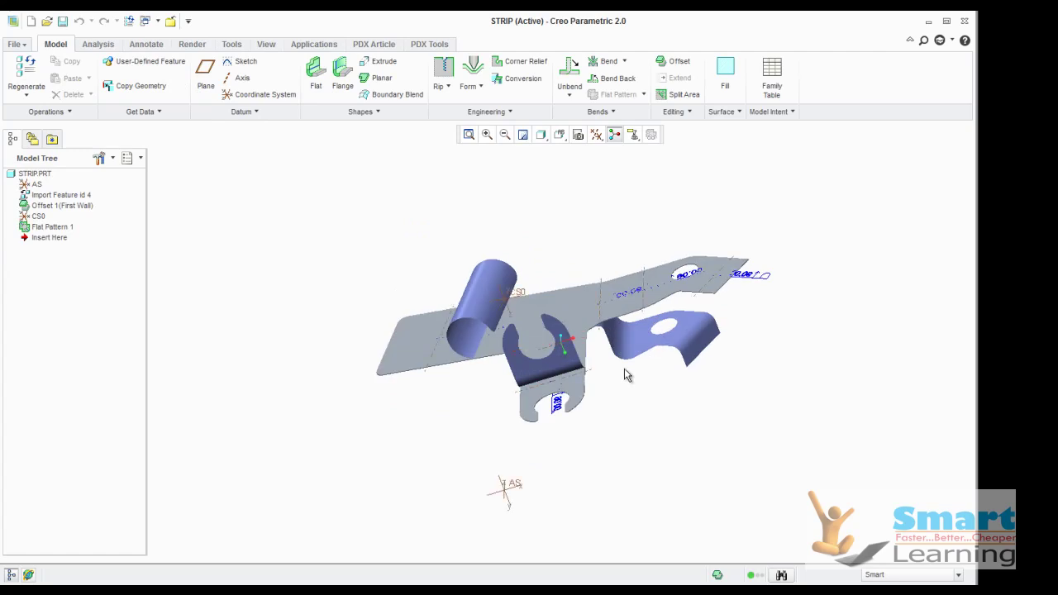
Suppress the imported bent geometry (Import Feature id 4) and orbit to inspect the flat strip.
right_click(47, 196)
click(83, 350)
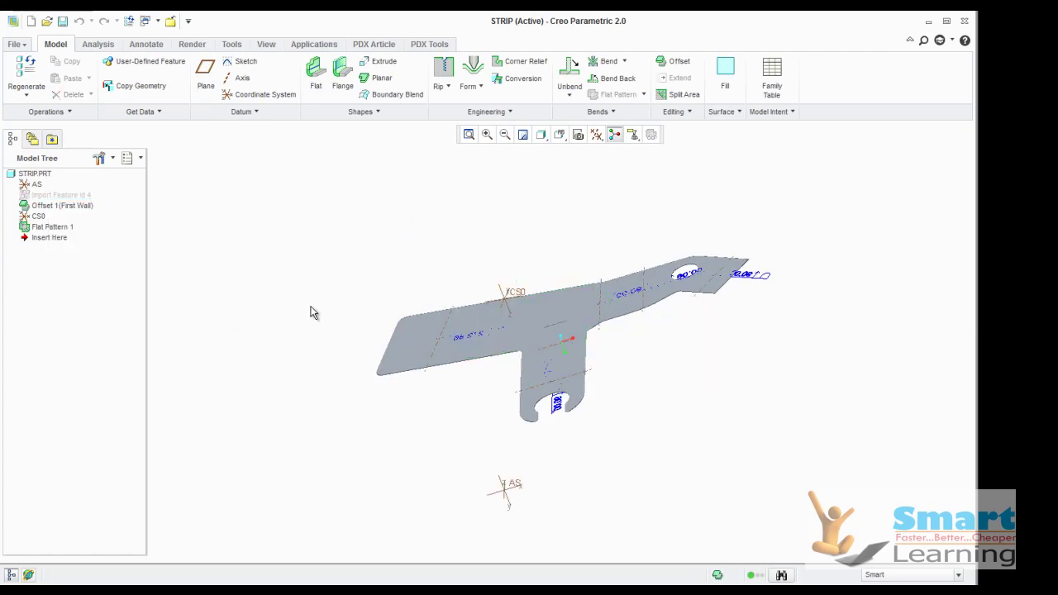
middle_drag(376, 317, 638, 326)
scroll(637, 331, down, 3)
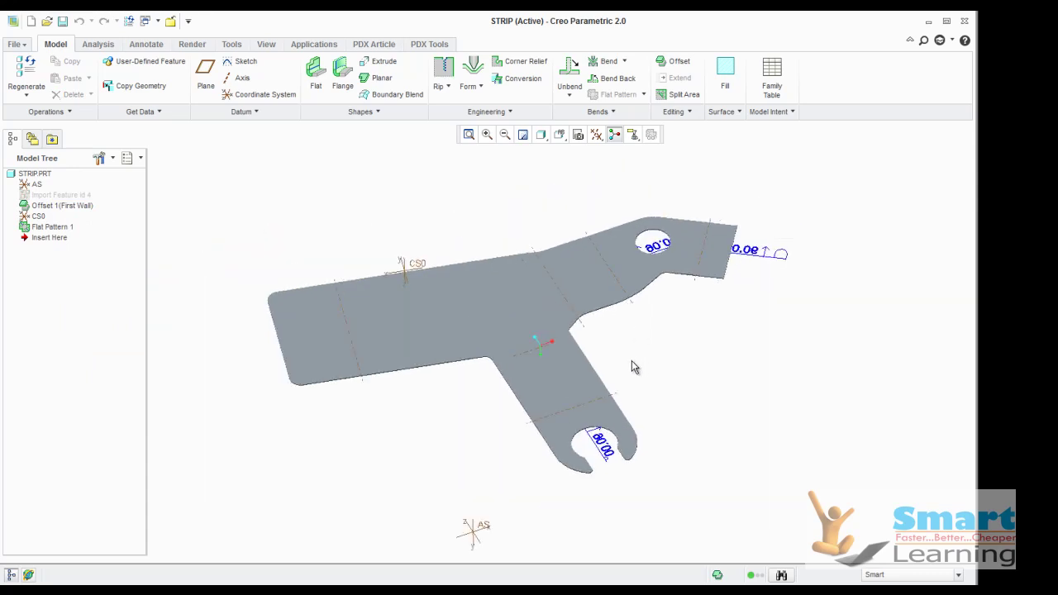
middle_drag(361, 361, 423, 322)
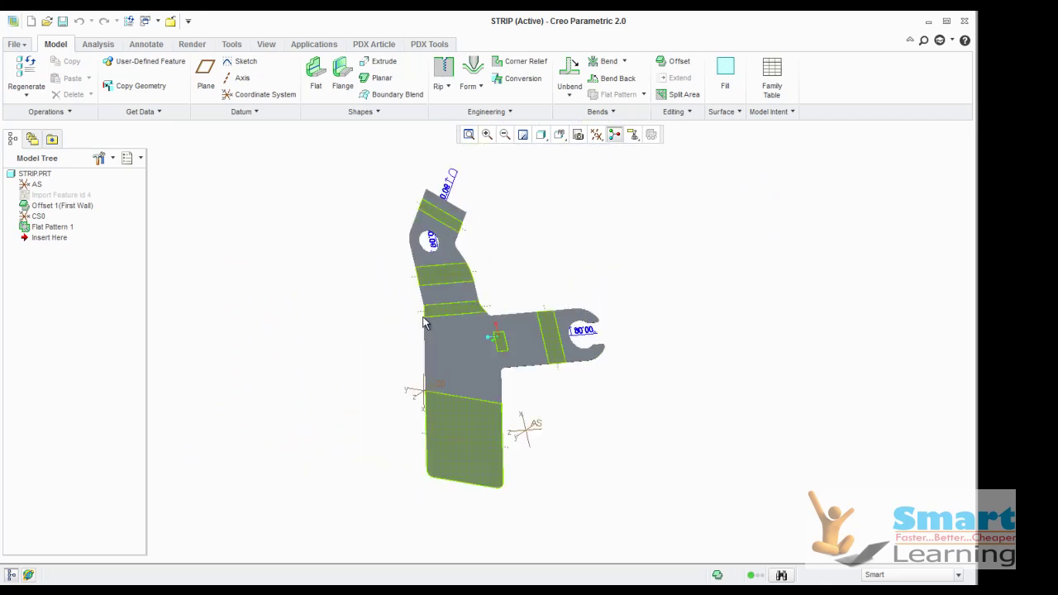
middle_drag(613, 435, 588, 459)
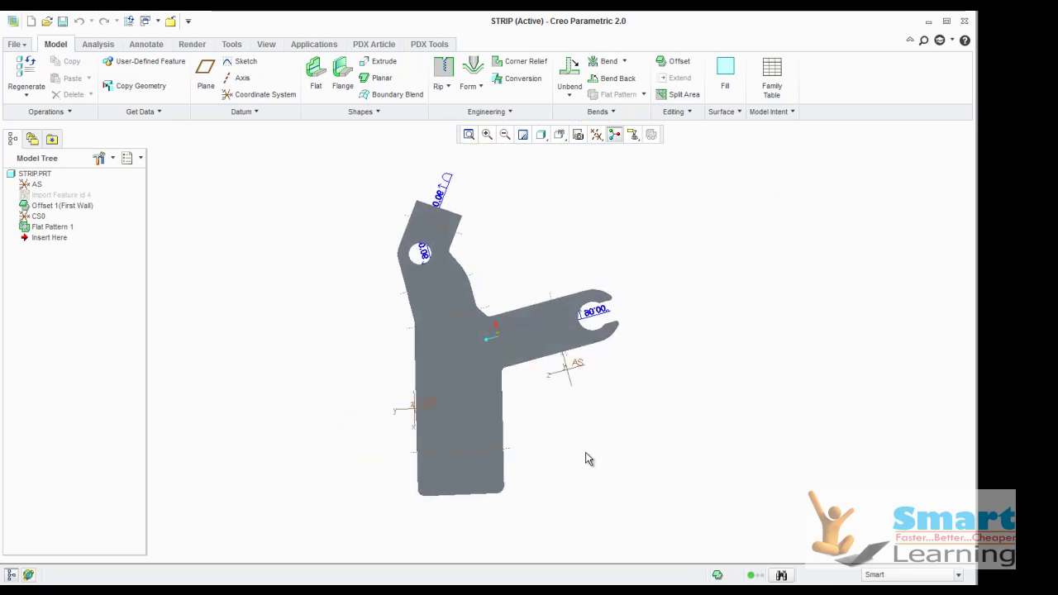
Save the STRIP part.
click(62, 21)
middle_click(442, 302)
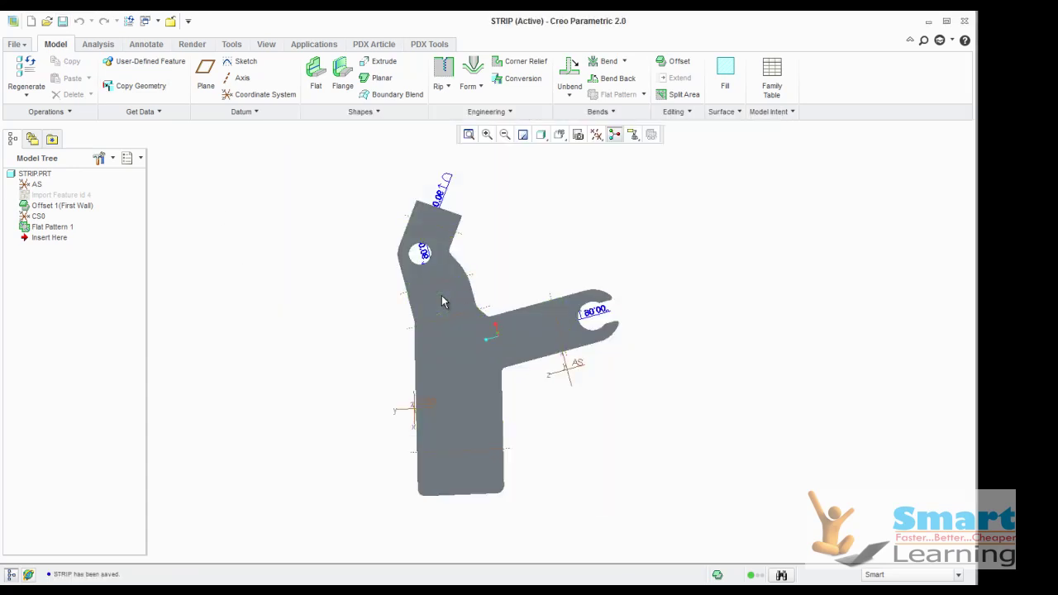
click(13, 44)
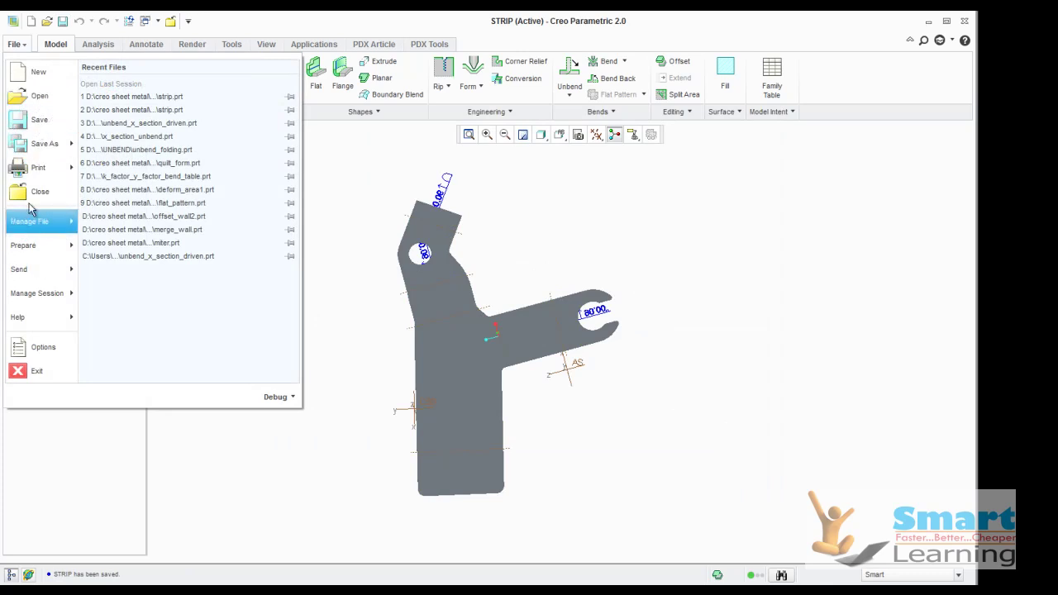
Close STRIP.PRT and create a new Manufacturing model of sub-type Sheetmetal named mfg0003.
click(34, 192)
click(18, 83)
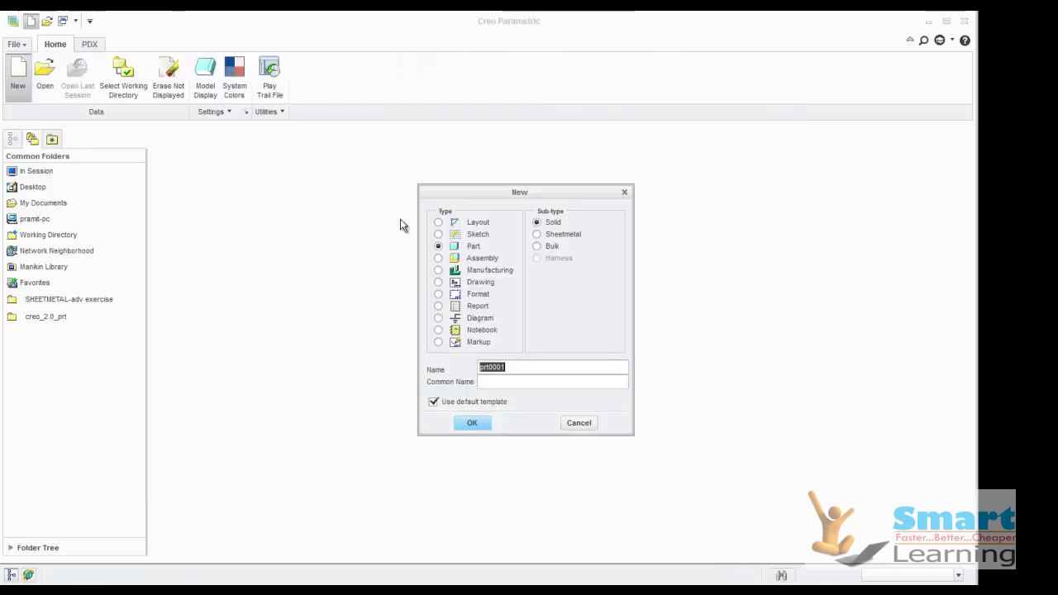
click(486, 269)
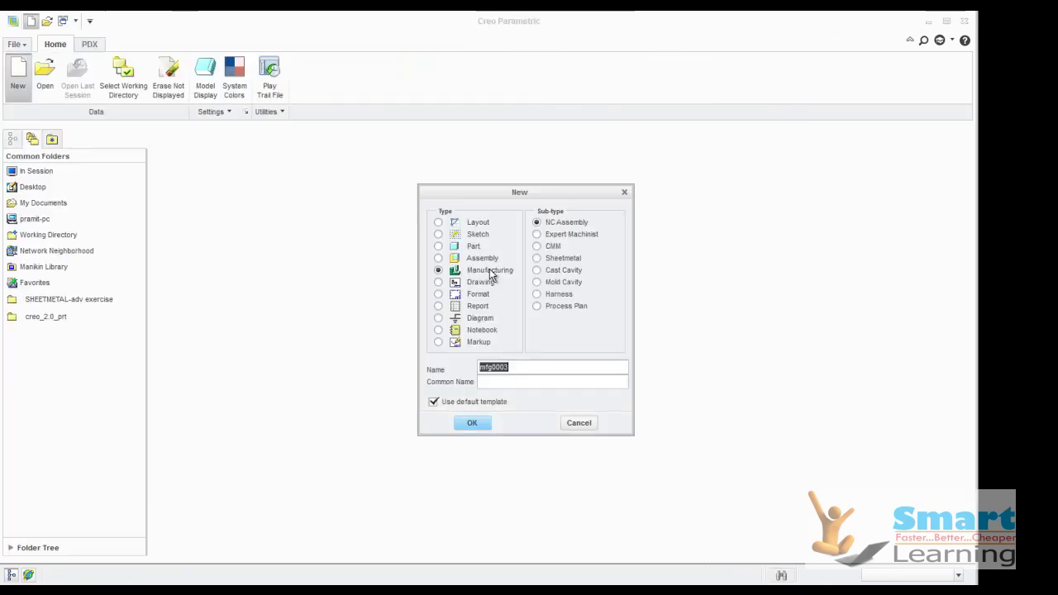
click(567, 259)
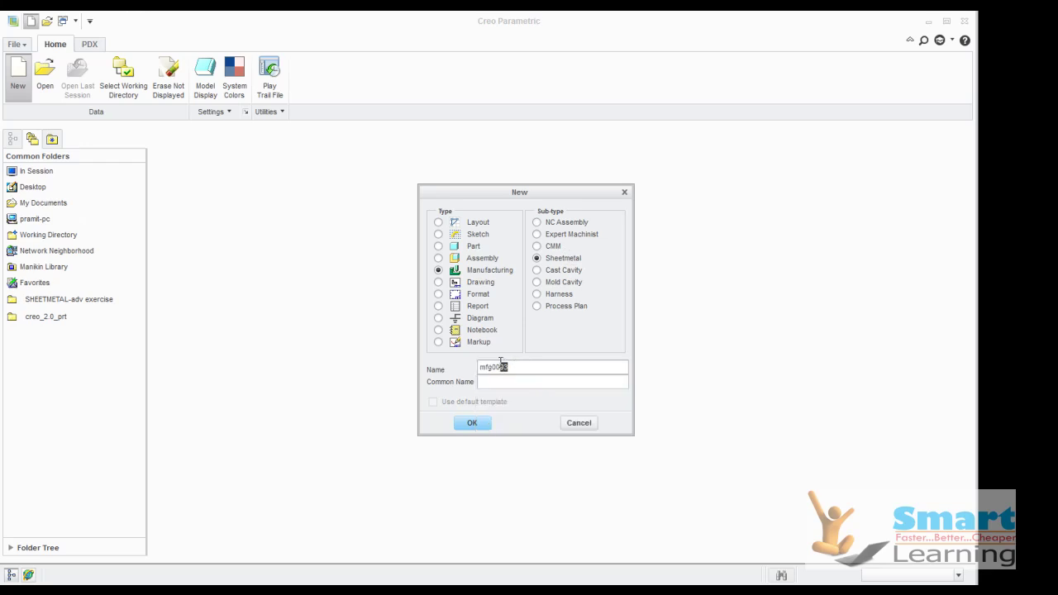
click(472, 423)
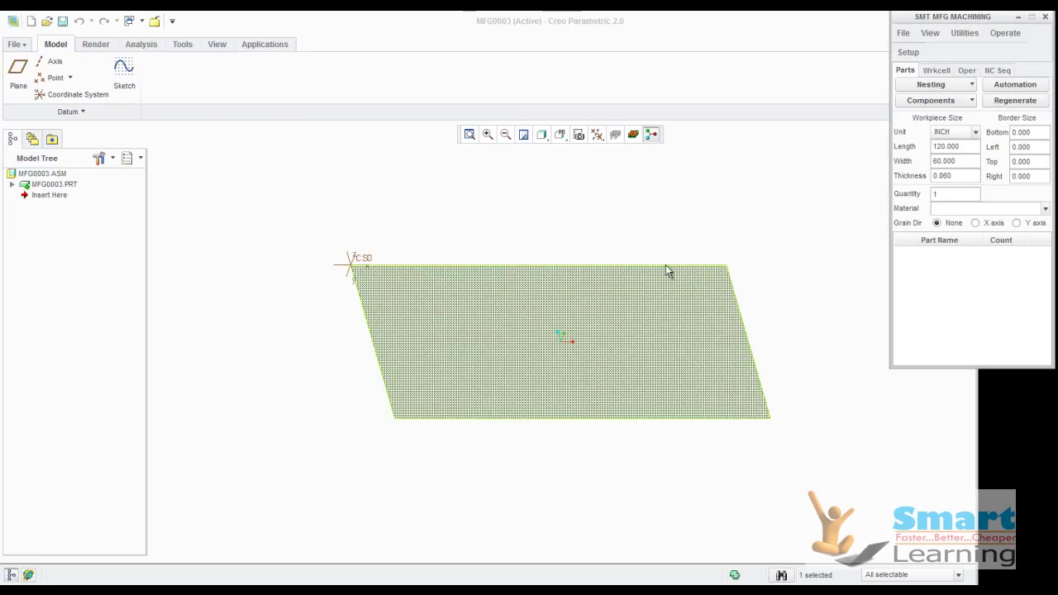
Switch the workpiece units to MM and enter a thickness of .25, dismissing the error.
click(943, 135)
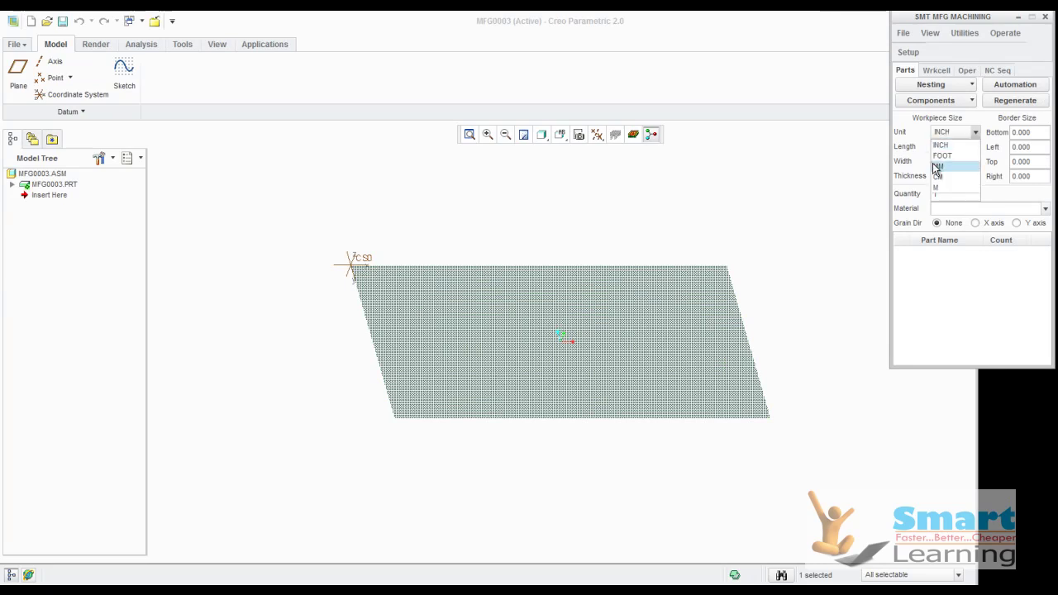
click(937, 168)
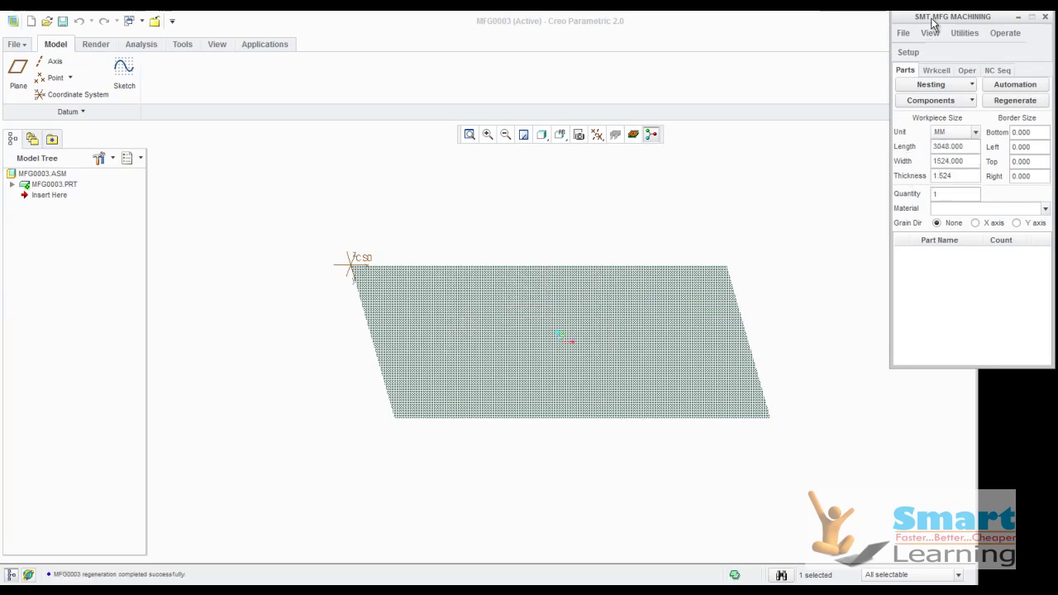
drag(933, 23, 771, 134)
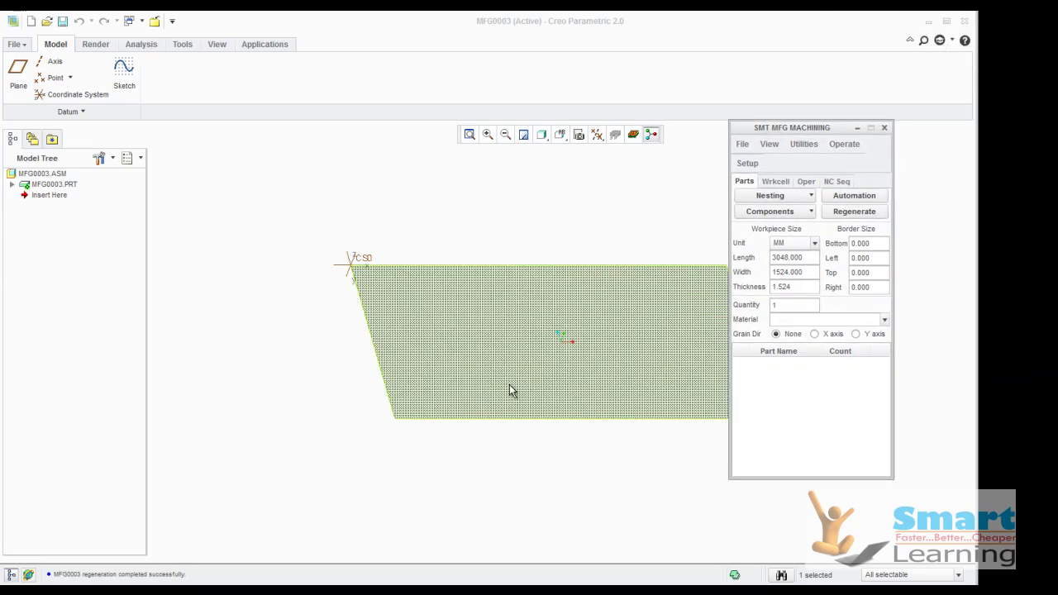
click(800, 287)
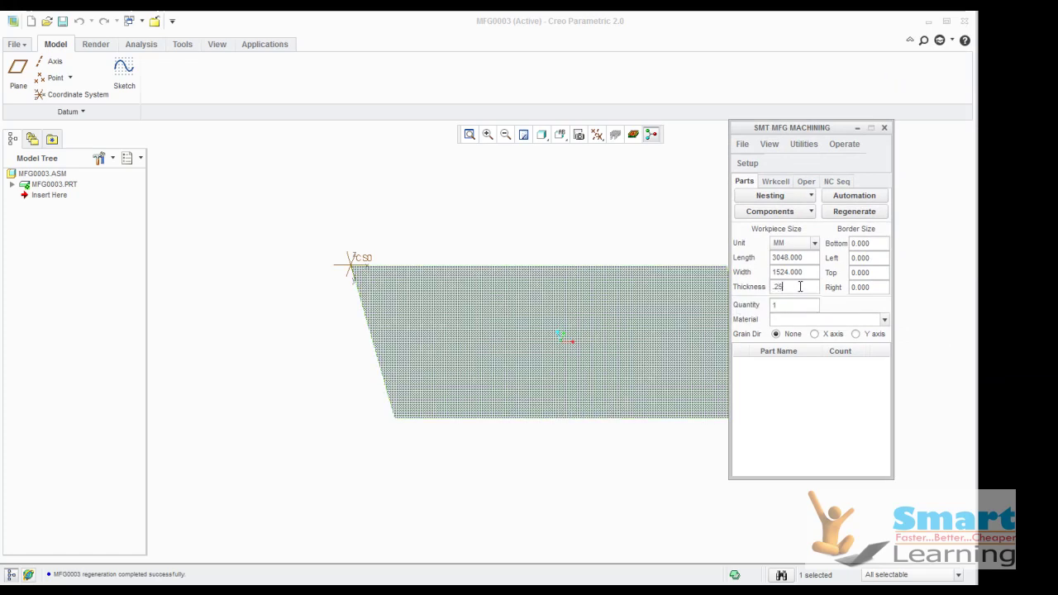
text(.25)
key(Return)
click(805, 325)
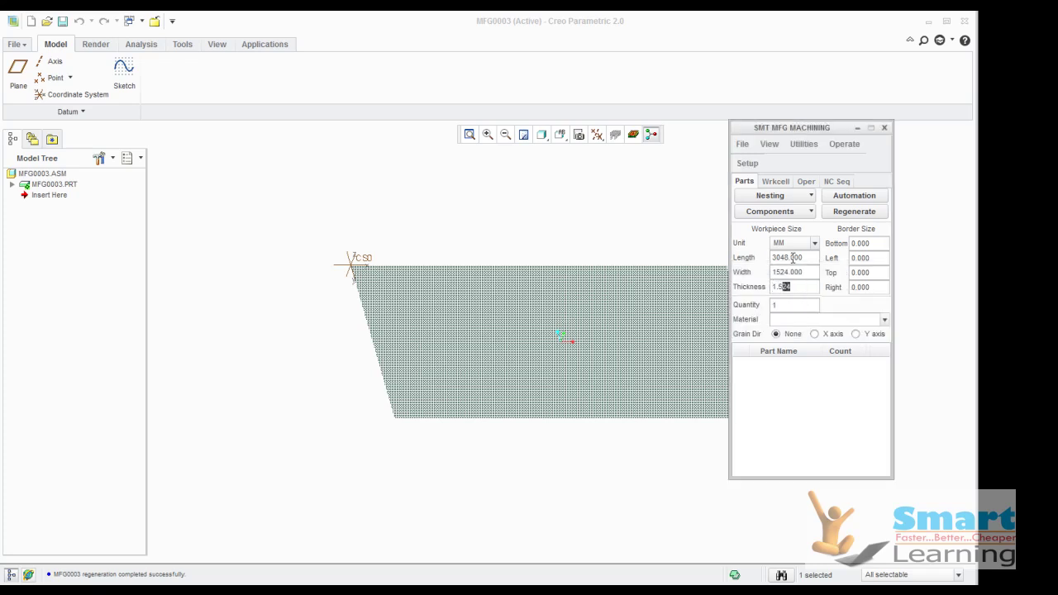
Replace the workpiece length with 1000 and edit the width value.
double_click(793, 259)
text(1000)
double_click(782, 271)
text(1)
text(25)
Load strip.prt without NC sequences into the Automation order and widen the Order column.
click(861, 198)
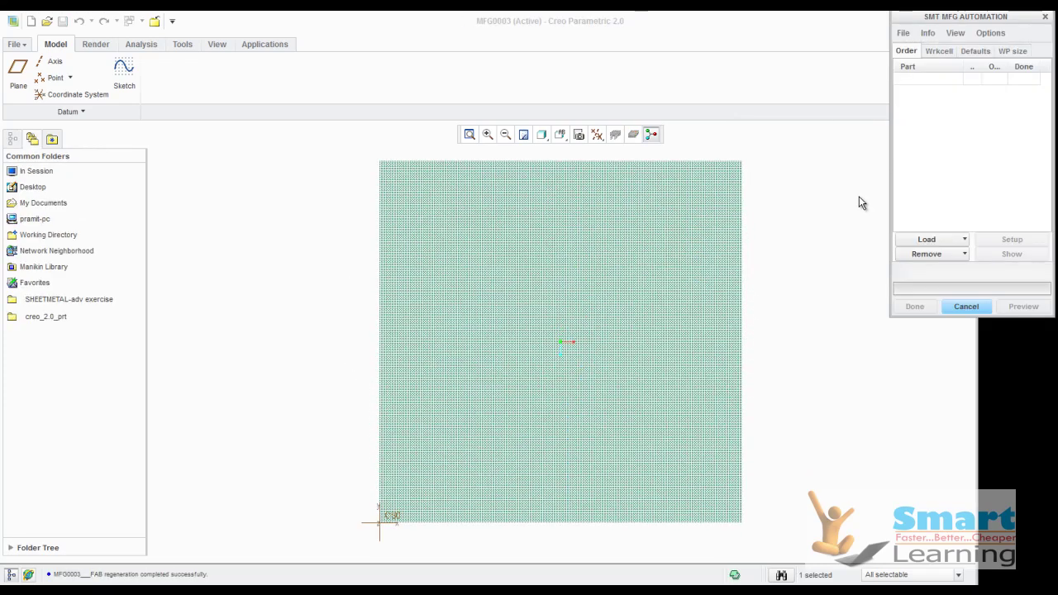
click(924, 242)
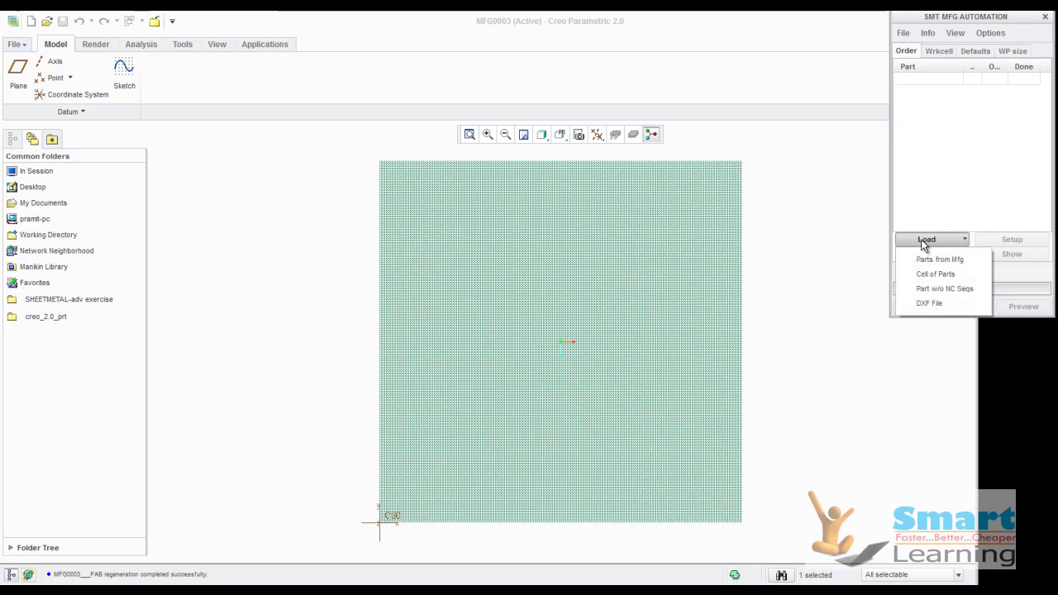
click(932, 290)
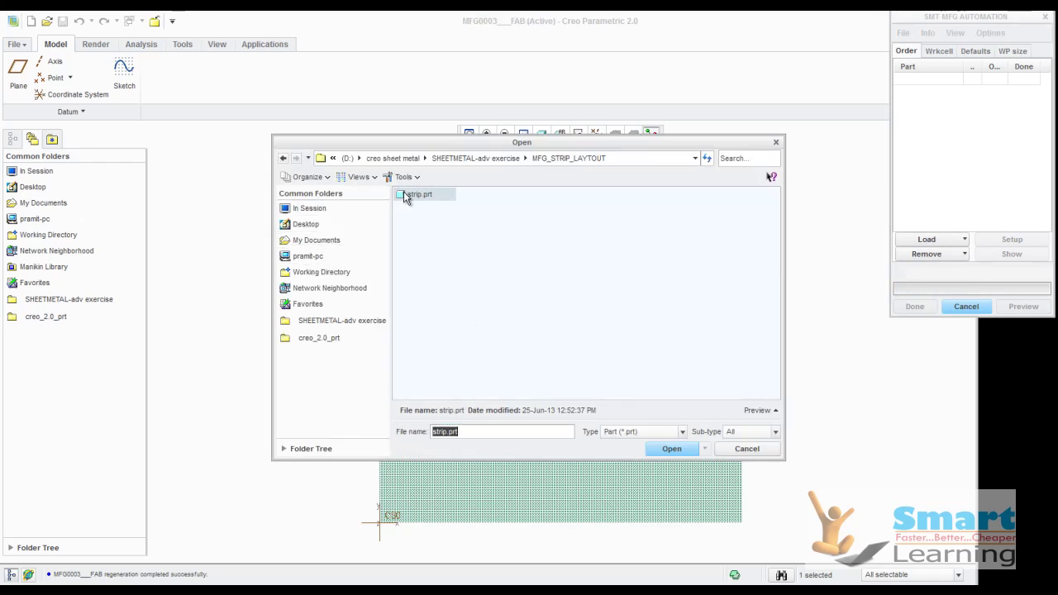
double_click(415, 196)
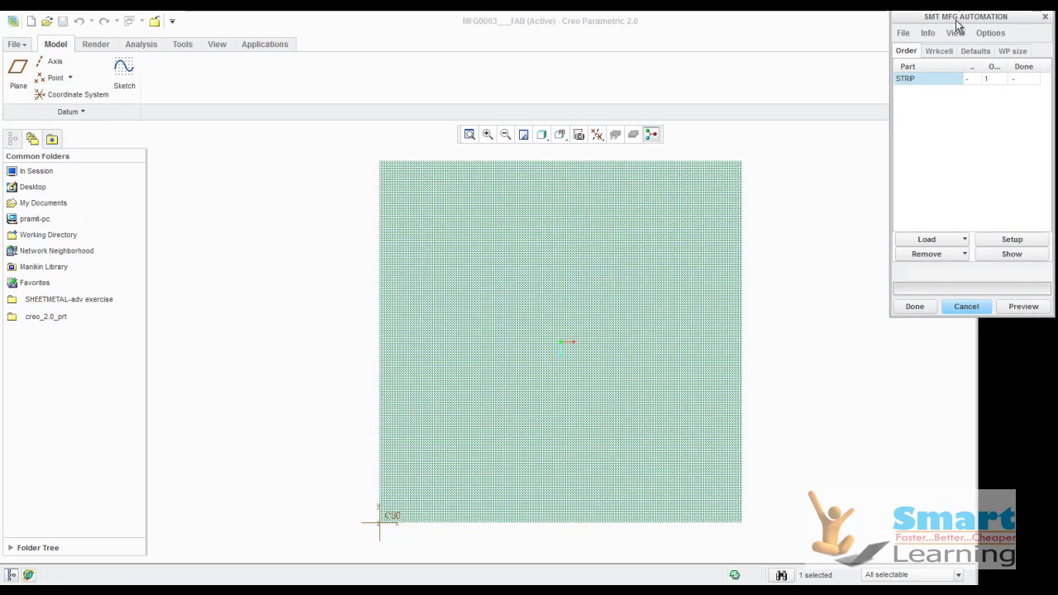
drag(957, 18, 792, 155)
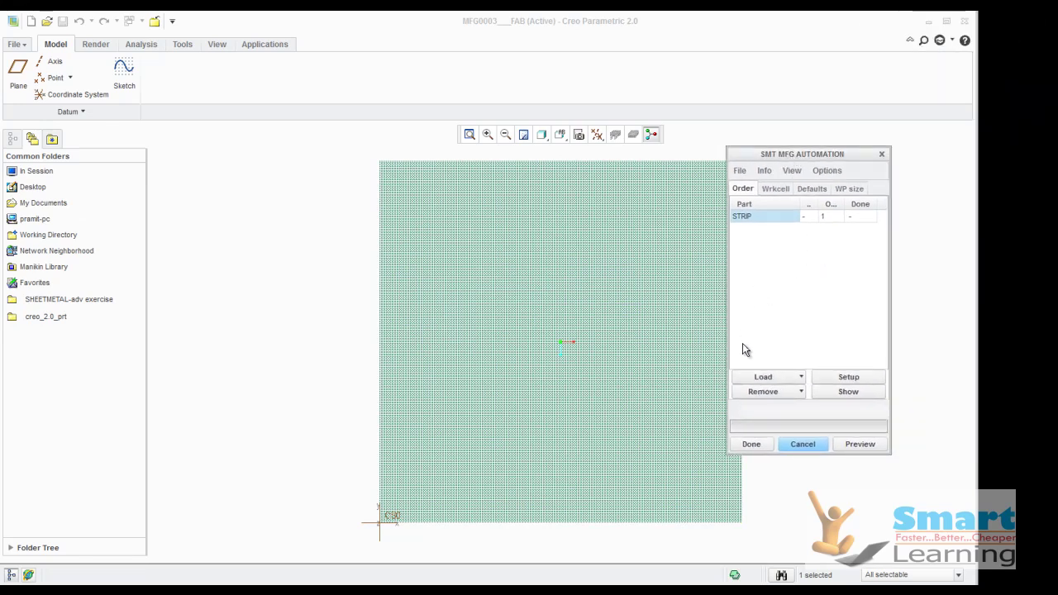
drag(730, 455, 514, 463)
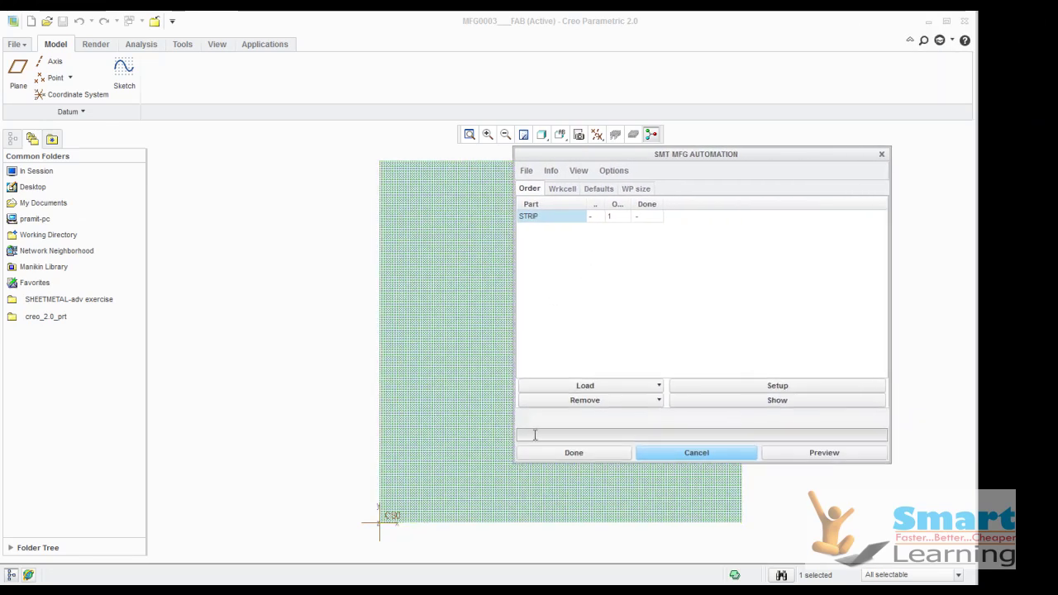
drag(631, 203, 727, 205)
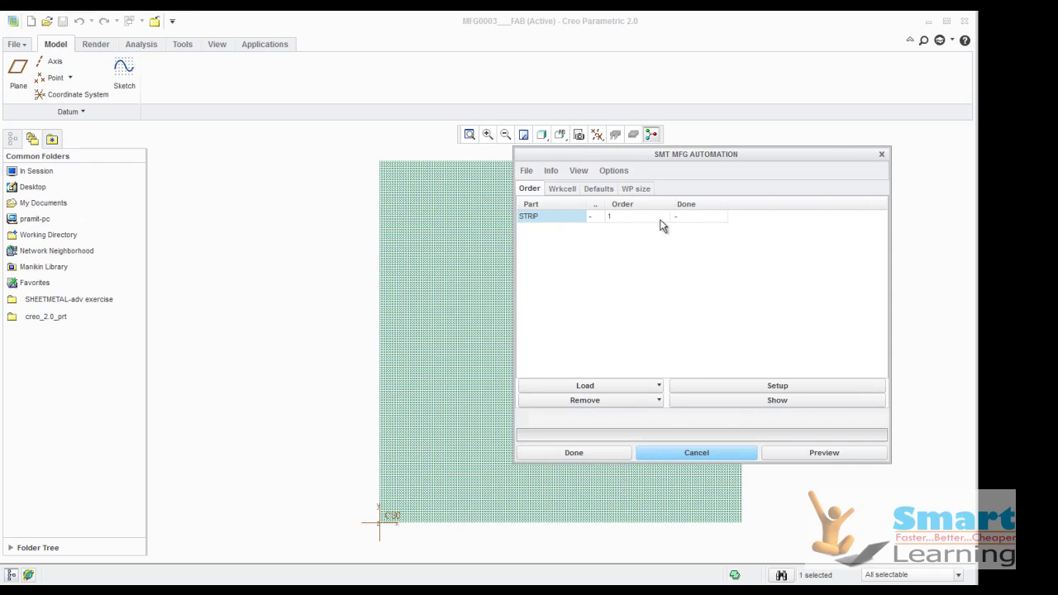
Set STRIP's order quantity to 100 and preview the nesting, which fits 91 strips.
double_click(623, 216)
key(Return)
click(813, 457)
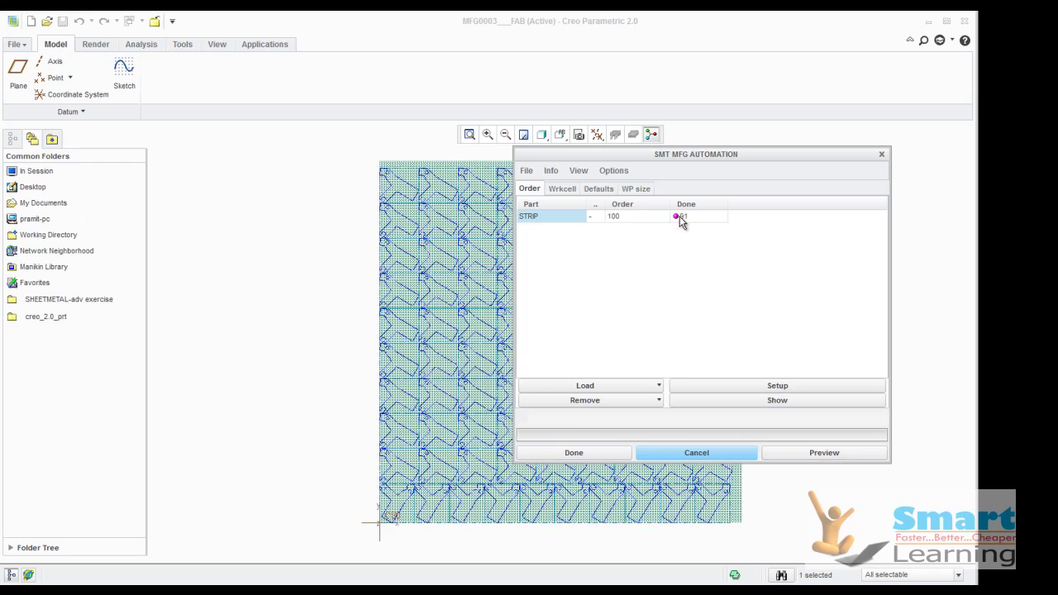
scroll(276, 302, down, 2)
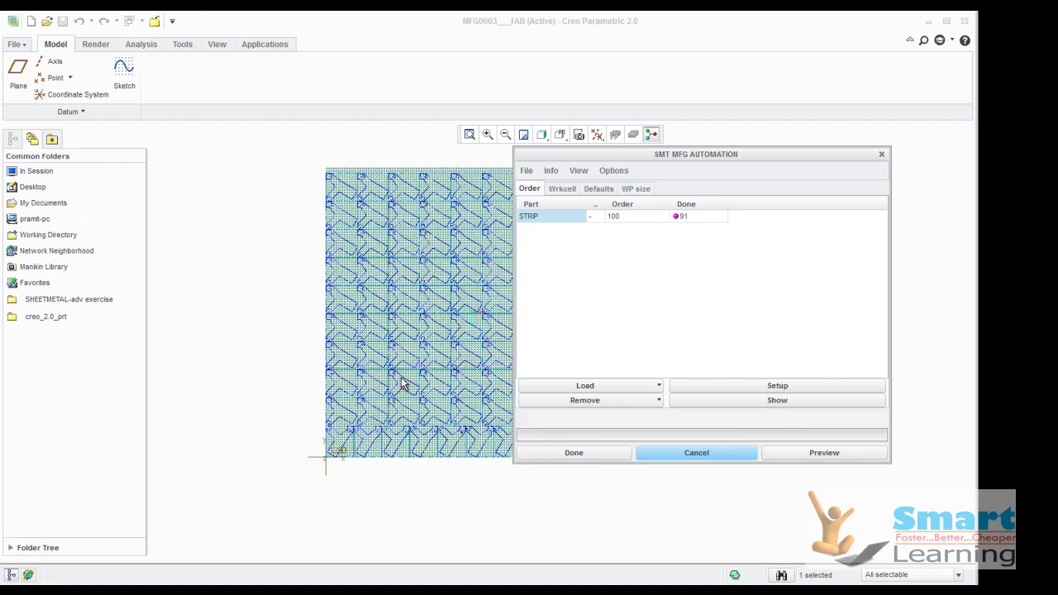
scroll(410, 372, up, 5)
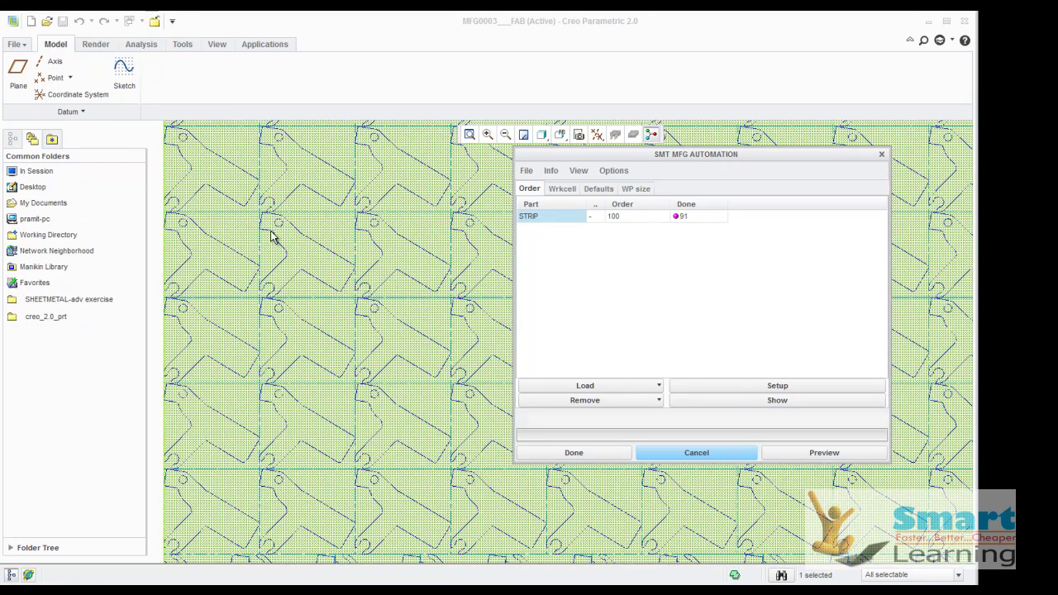
scroll(300, 350, down, 3)
scroll(301, 351, up, 3)
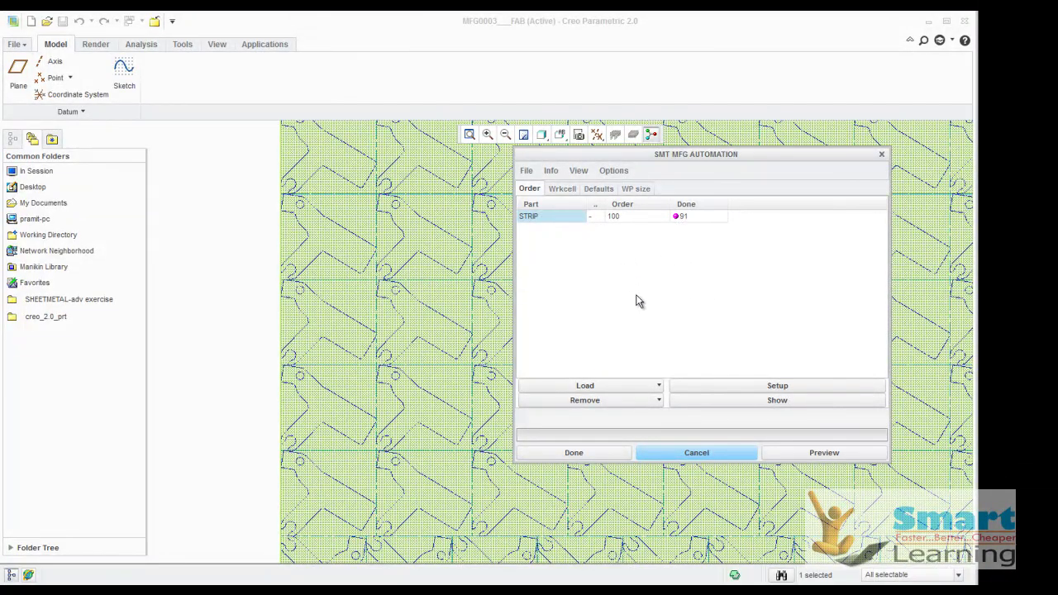
Set the bottom and top workpiece borders to 0.5 and preview the nesting again.
click(636, 189)
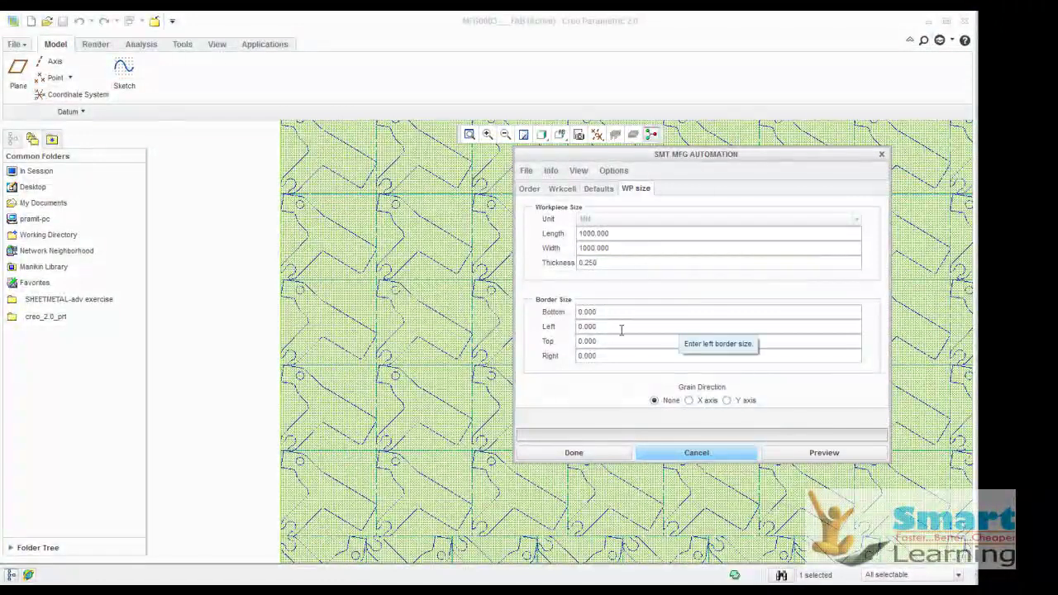
click(602, 312)
double_click(602, 312)
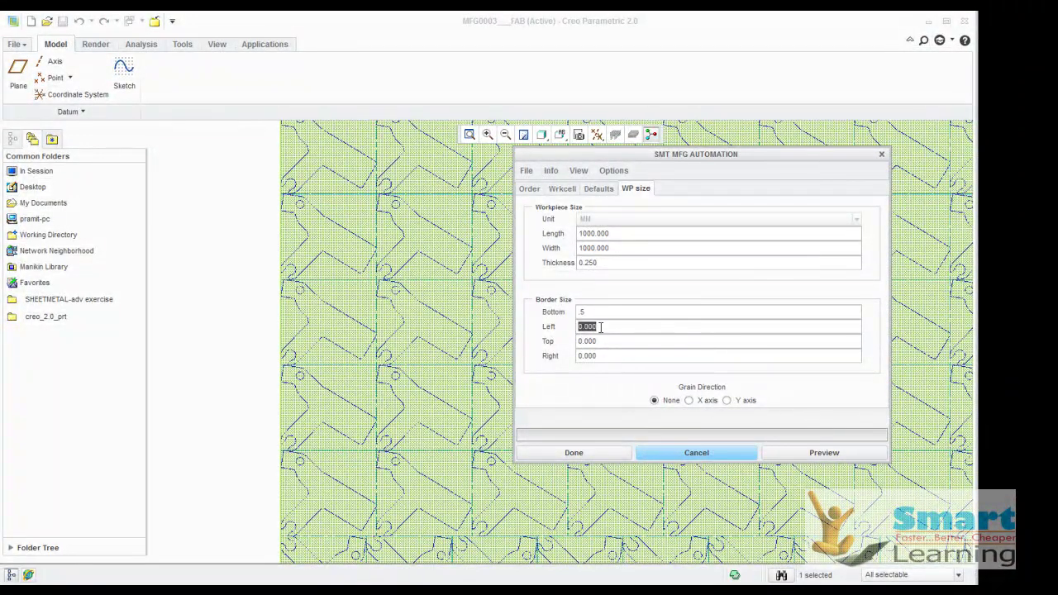
text(.5)
click(601, 340)
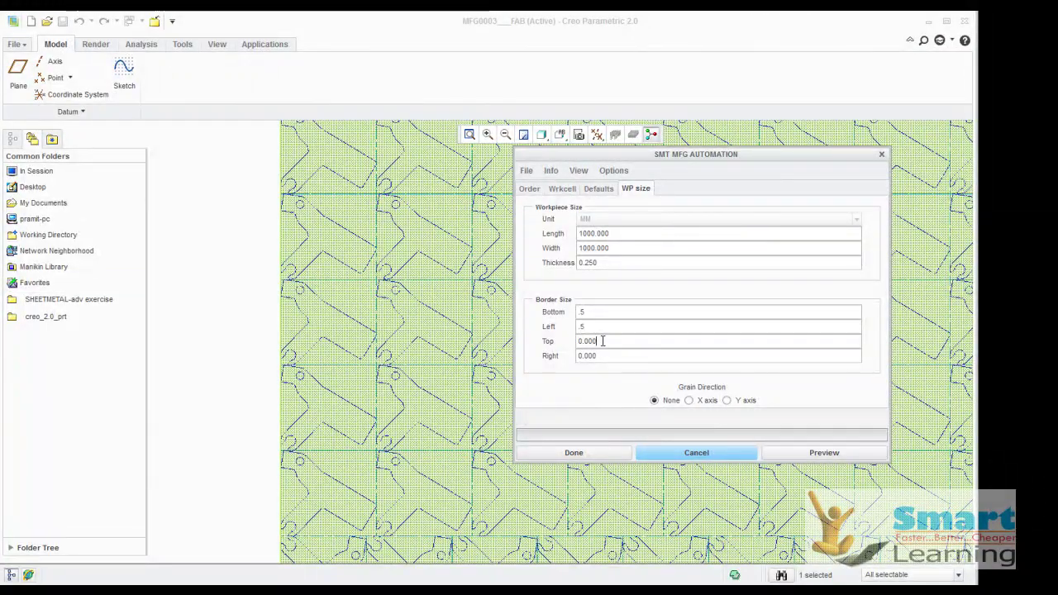
key(BackSpace)
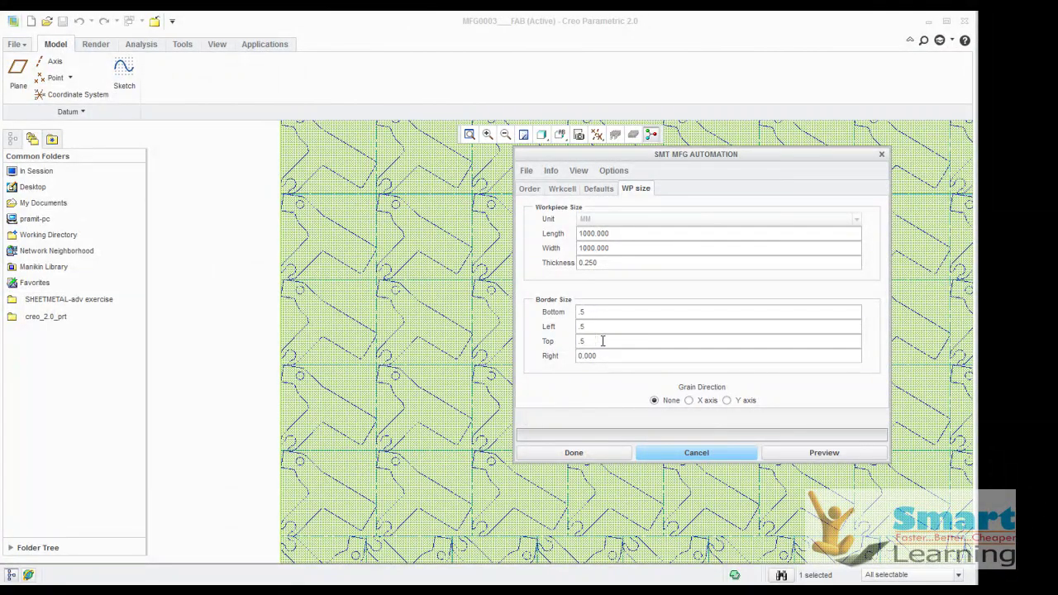
text(.5)
click(845, 450)
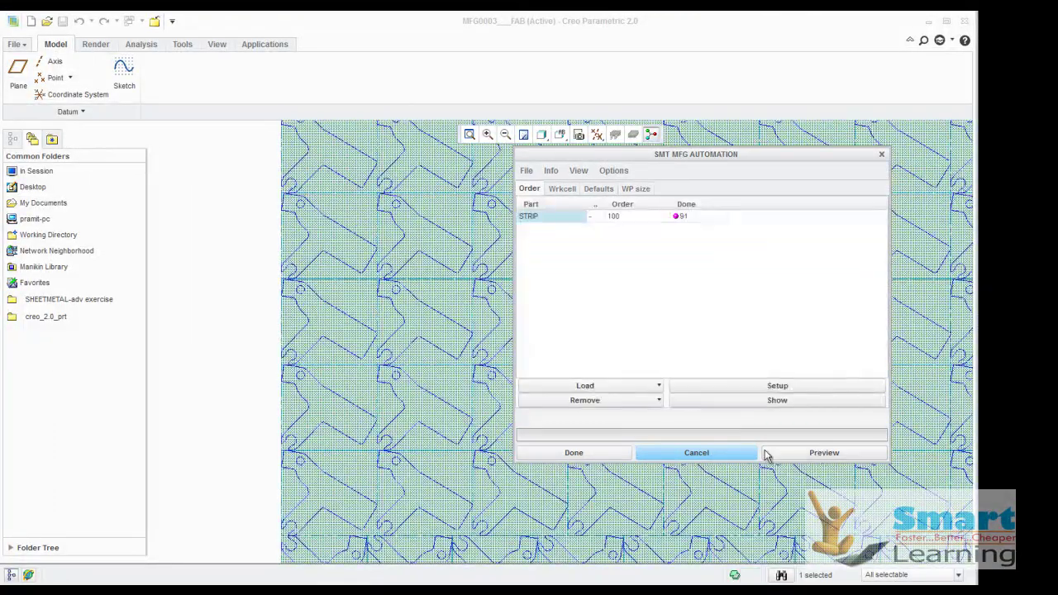
scroll(258, 395, up, 5)
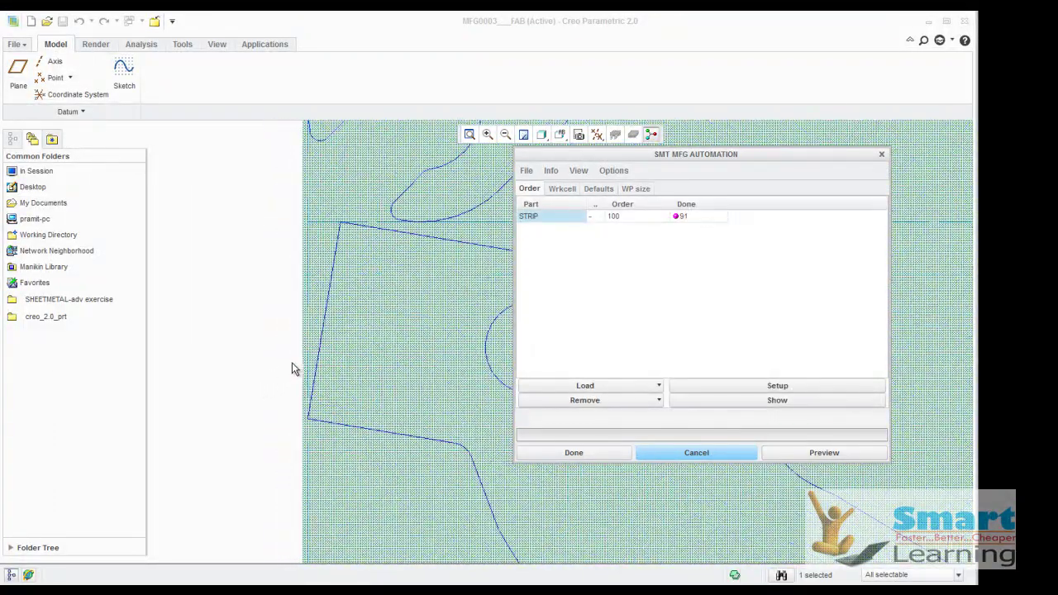
scroll(297, 366, down, 5)
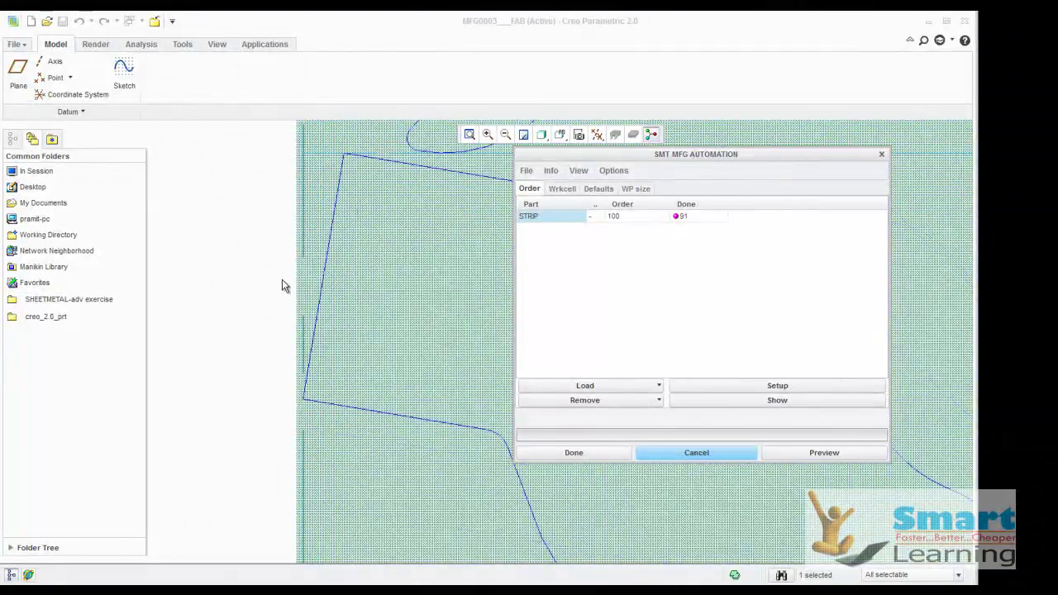
Set the Outer and Inner offsets to 1 and preview the nest, which still places 91 STRIP parts.
click(632, 190)
click(597, 189)
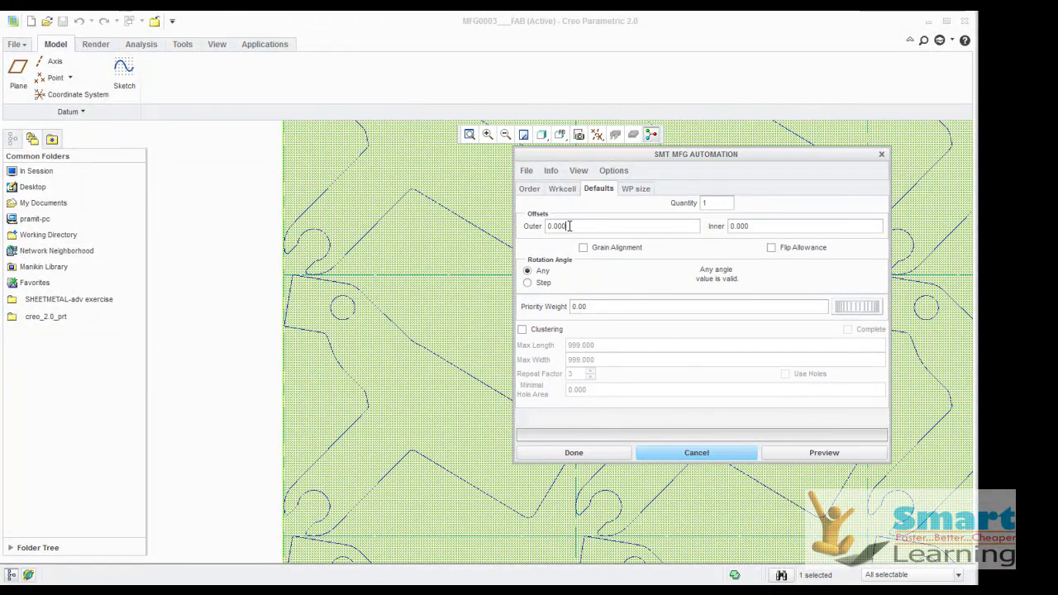
double_click(583, 226)
double_click(558, 226)
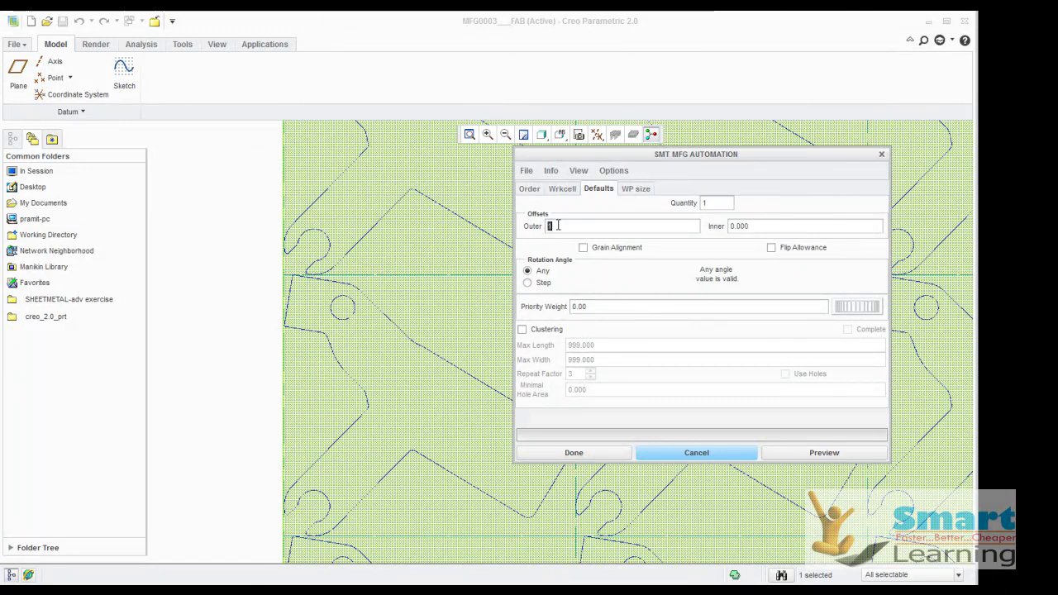
double_click(773, 225)
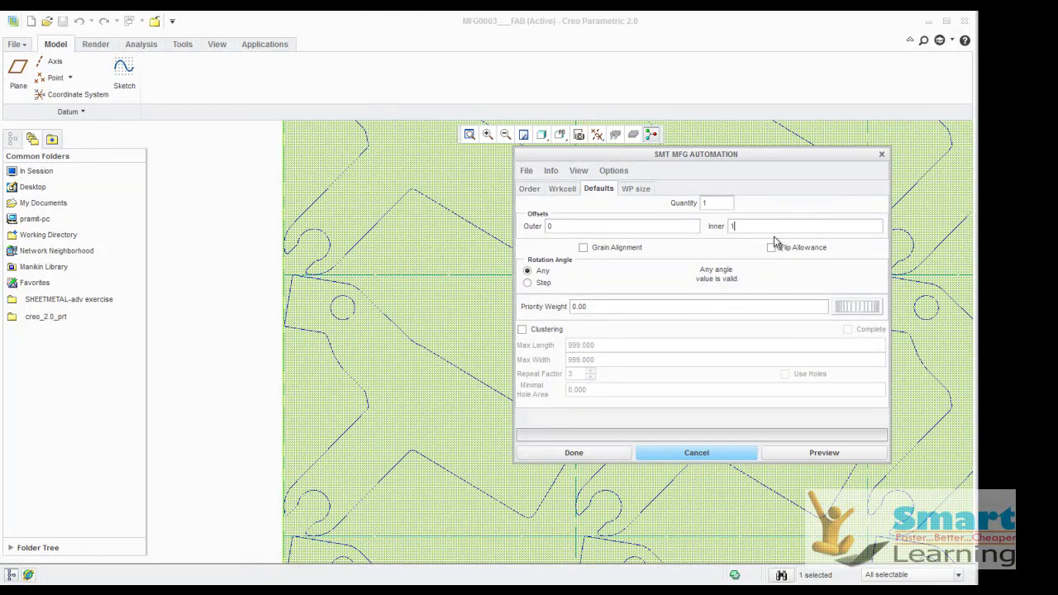
click(824, 453)
scroll(406, 319, up, 5)
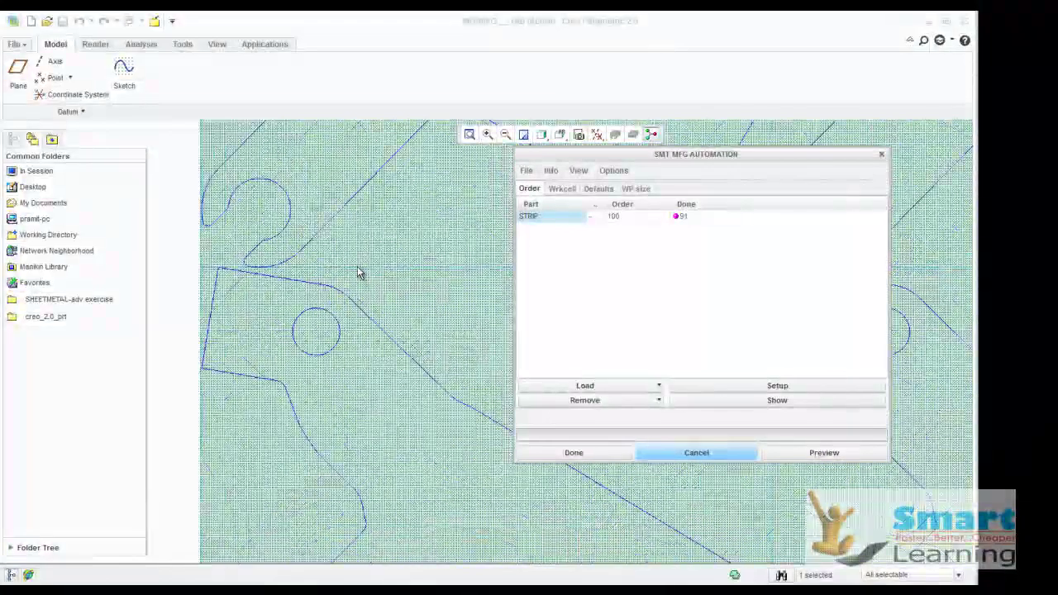
scroll(361, 279, up, 1)
scroll(463, 299, down, 4)
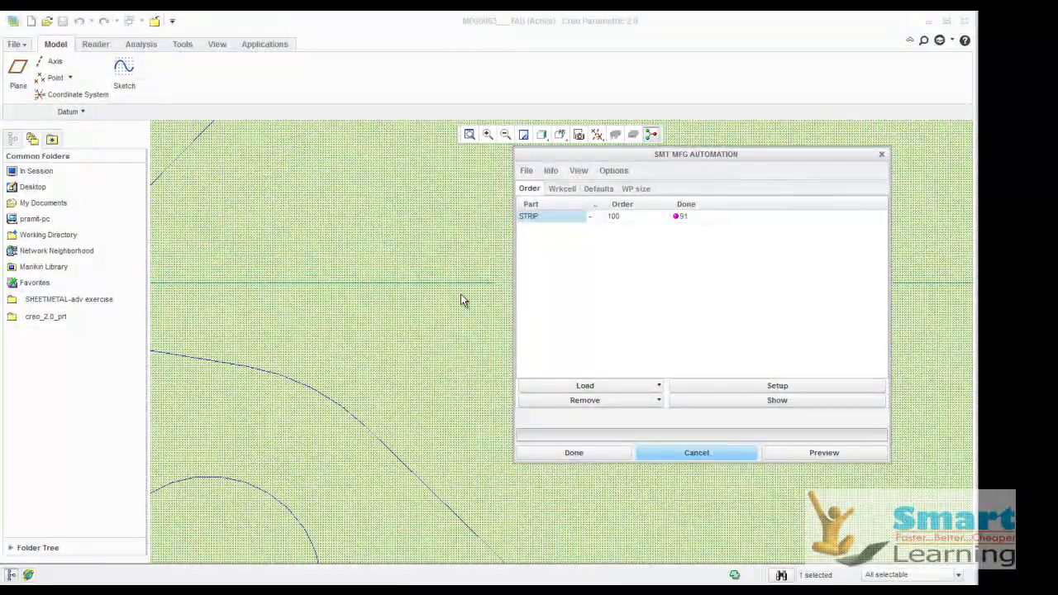
scroll(319, 300, up, 4)
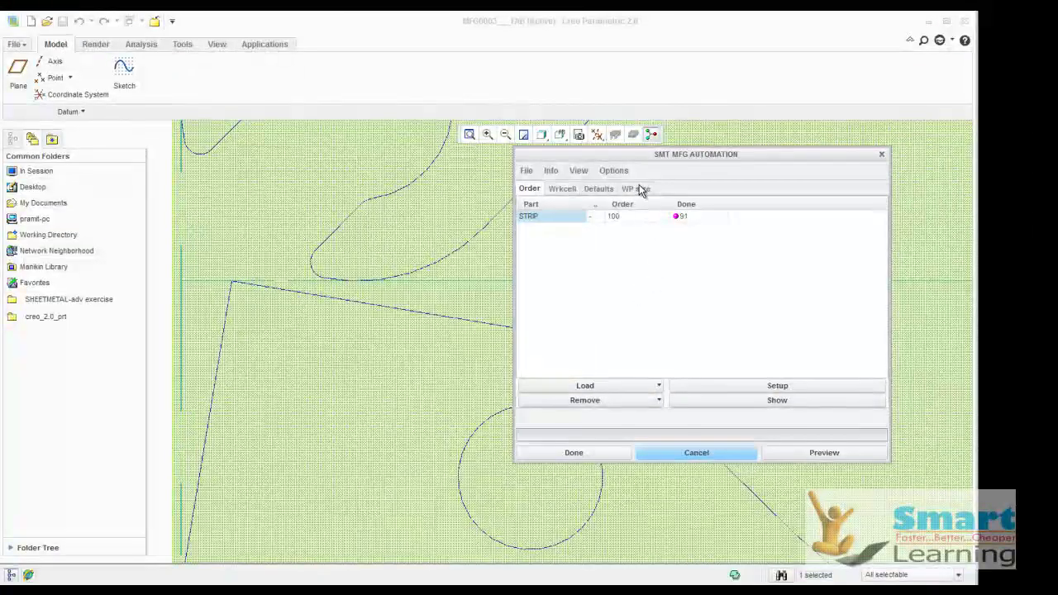
Re-run the nesting preview with the 1.000 offsets, placing all 100 strips.
click(639, 188)
click(599, 189)
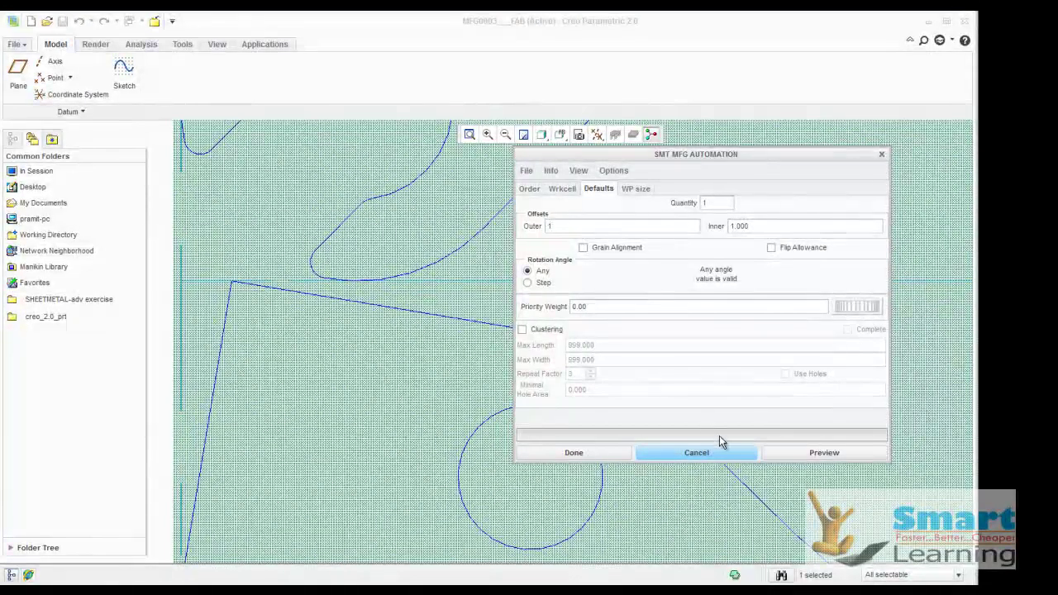
click(773, 451)
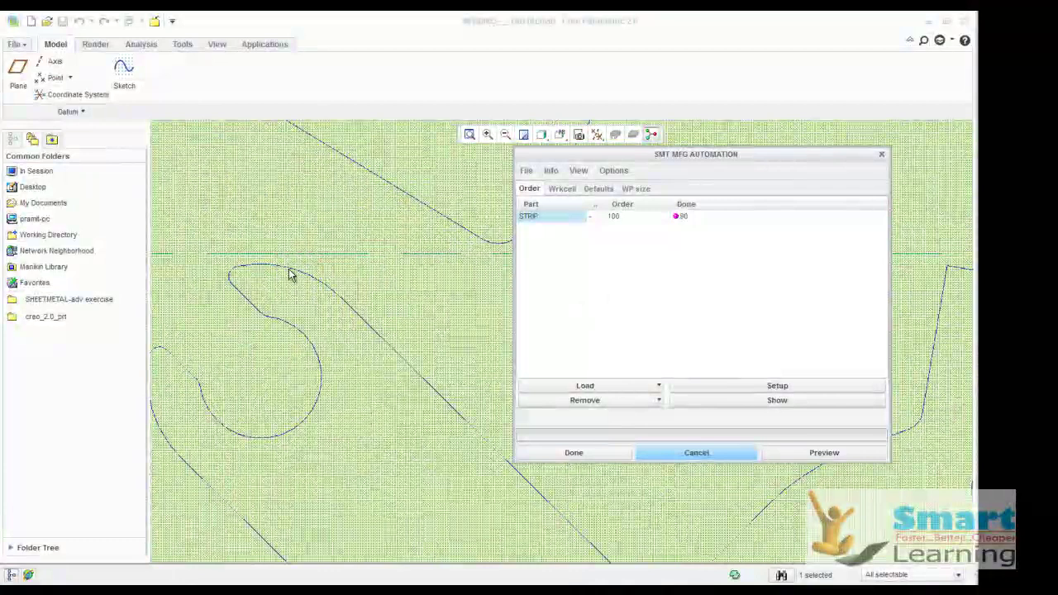
Enable Clustering in the nesting defaults, preview the clustered layout, and begin editing the STRIP order.
click(637, 192)
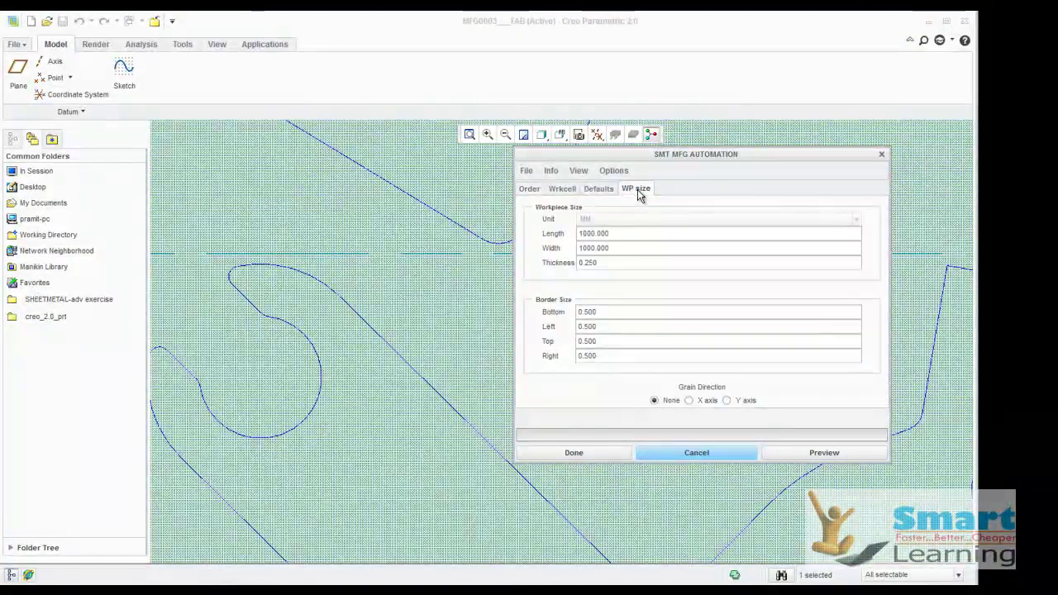
click(601, 191)
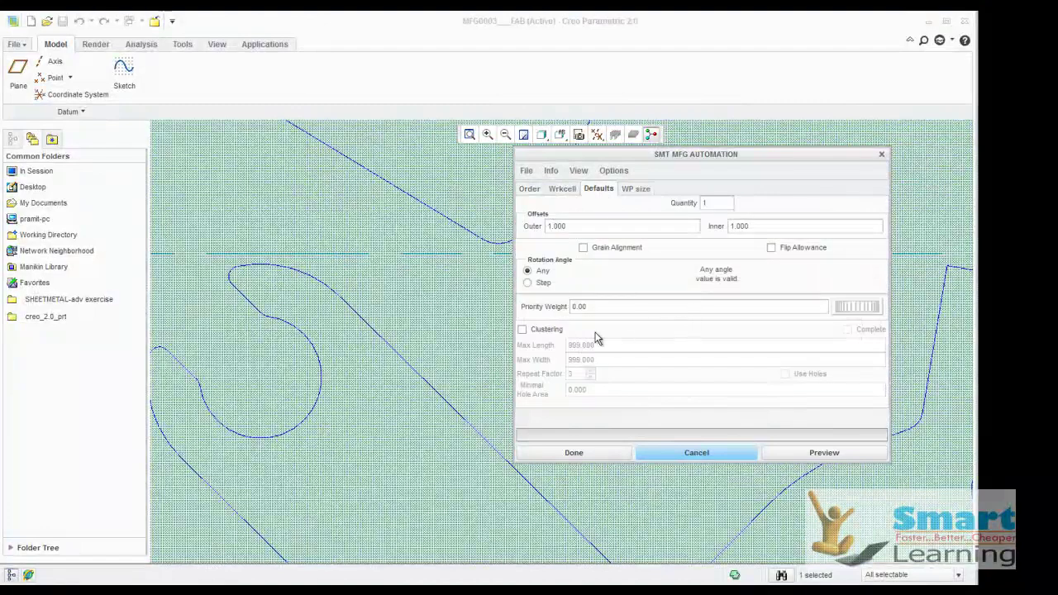
scroll(449, 323, down, 6)
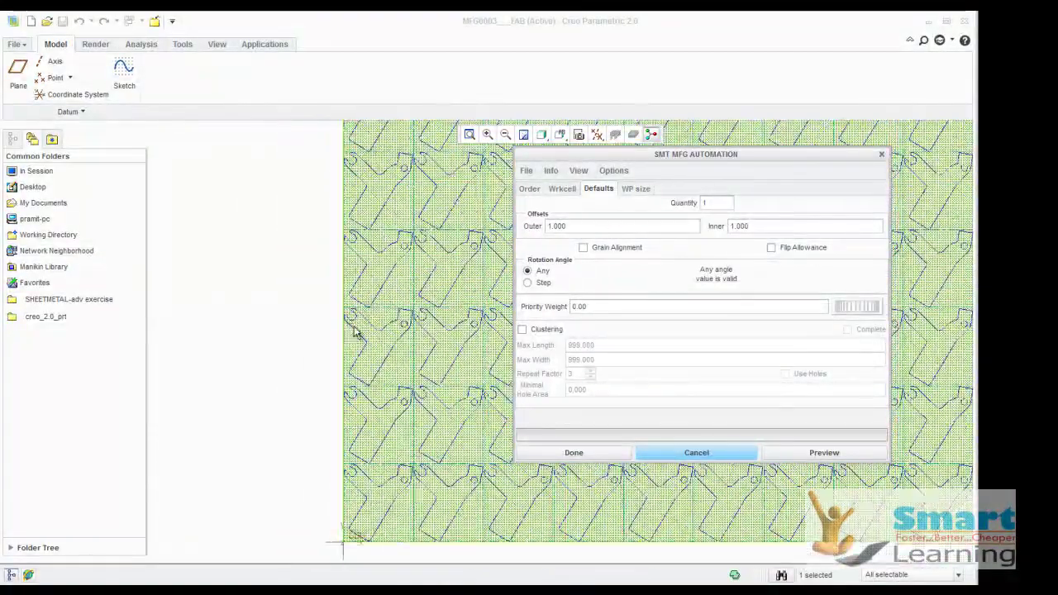
click(523, 330)
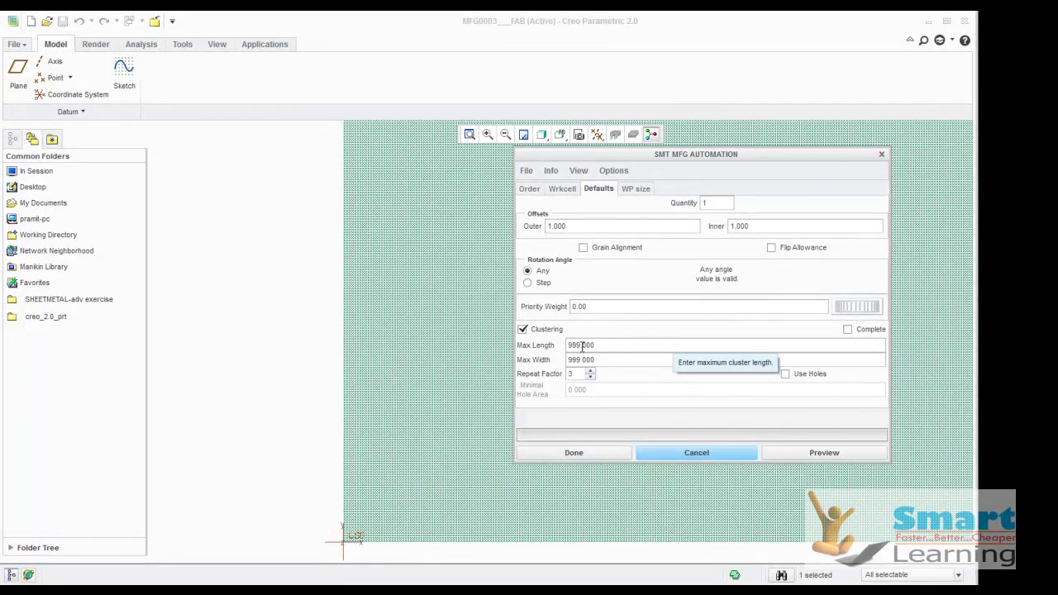
click(818, 453)
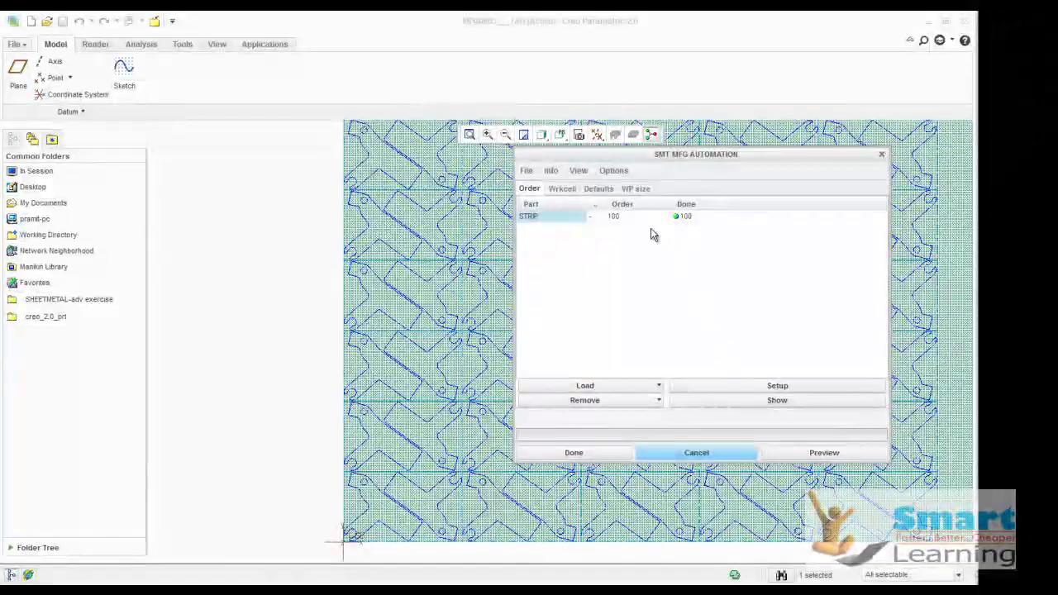
scroll(366, 349, down, 5)
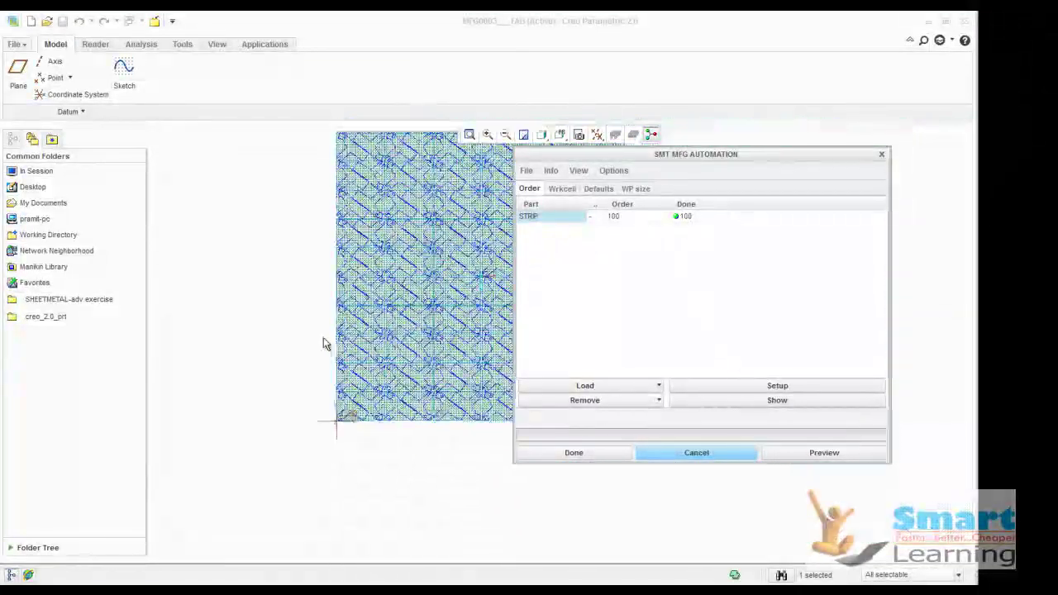
scroll(472, 276, up, 4)
scroll(480, 370, down, 3)
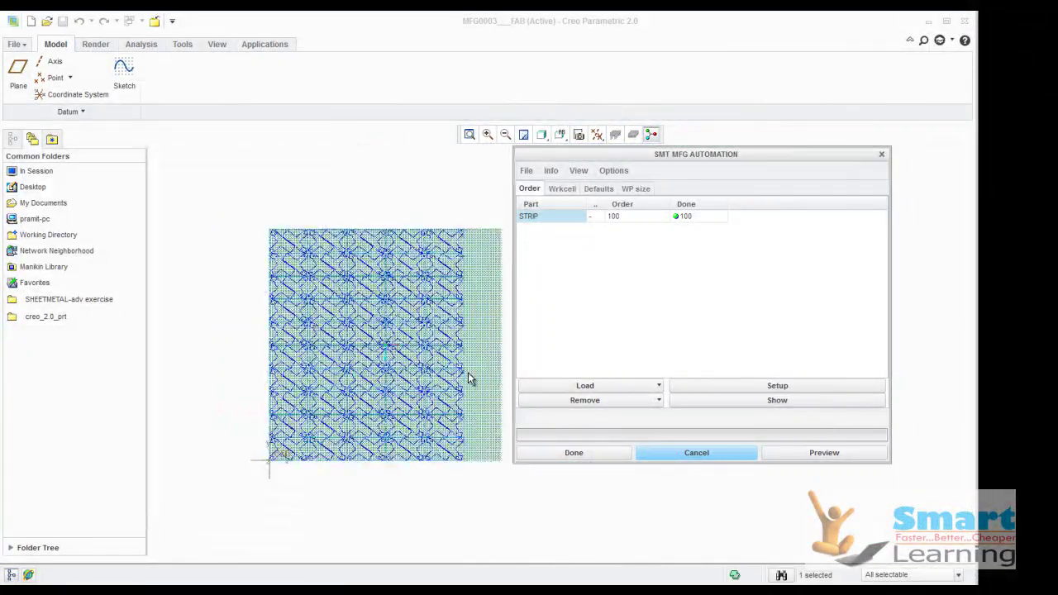
scroll(461, 257, up, 4)
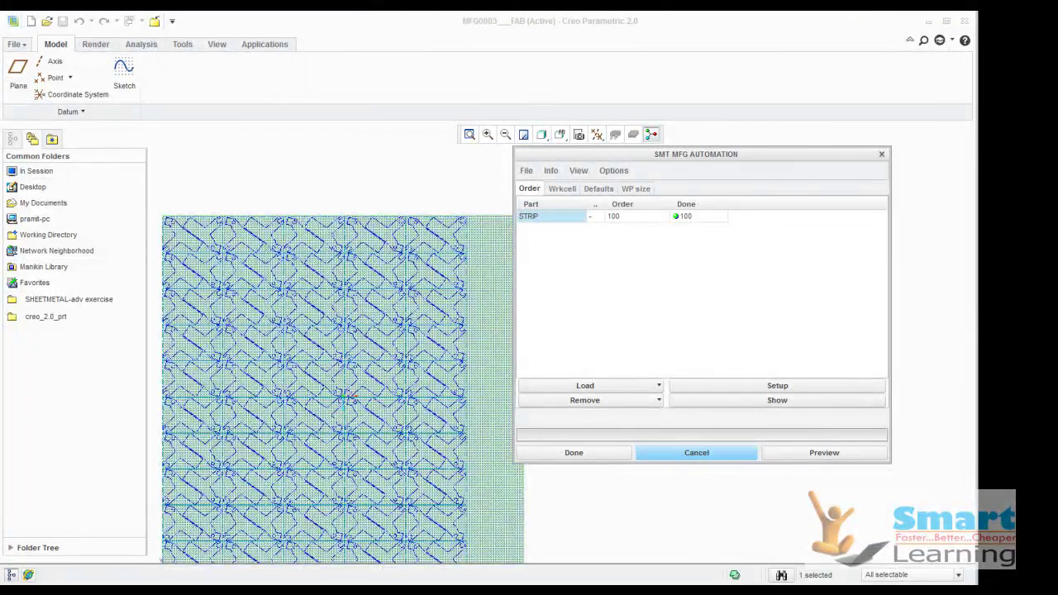
double_click(638, 216)
Preview the nest with a STRIP order of 125, which places only 111 parts.
click(825, 453)
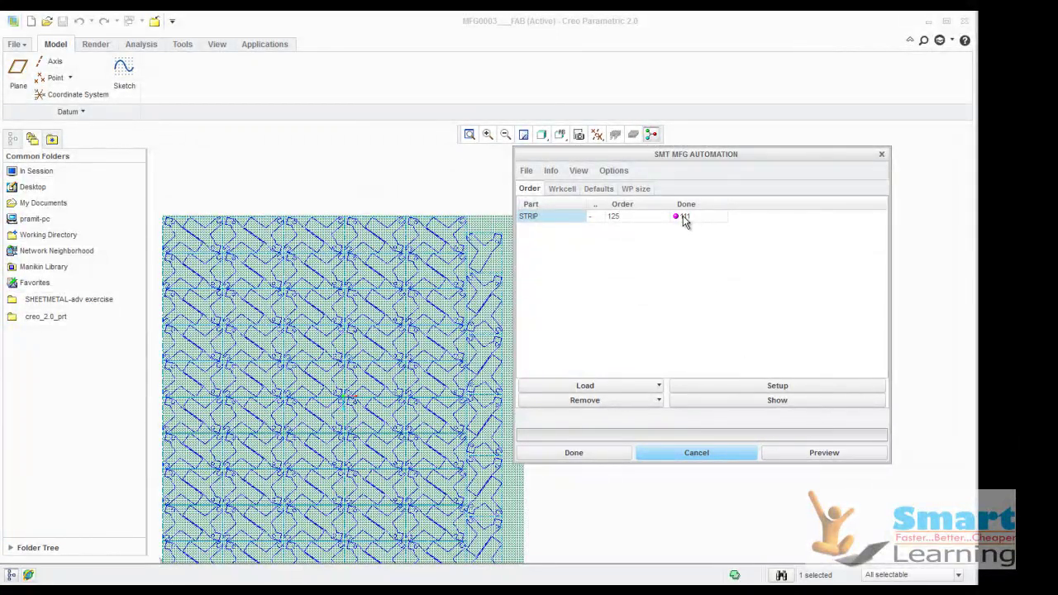
scroll(447, 355, up, 2)
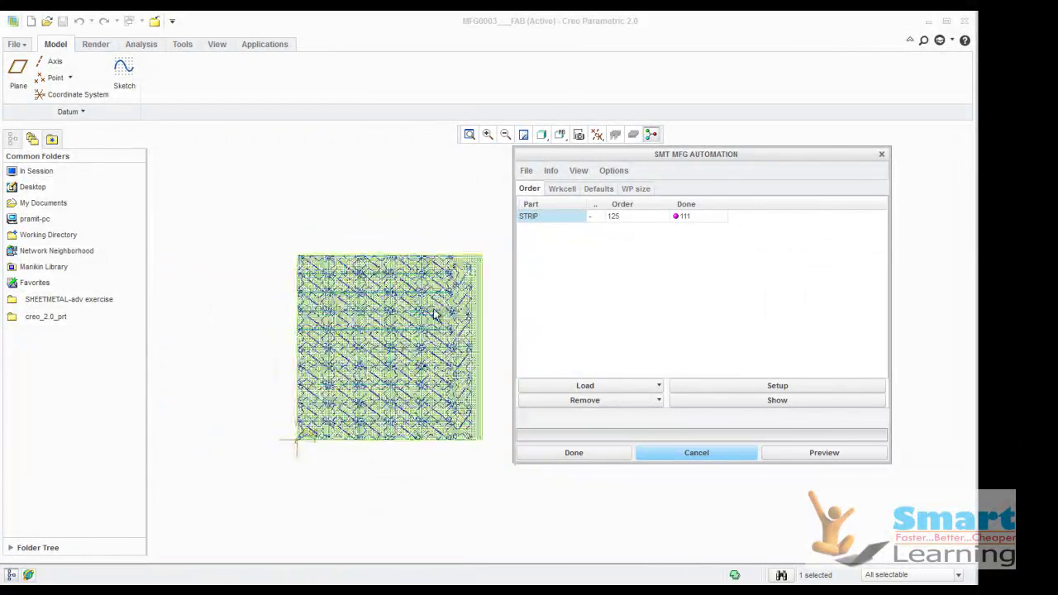
scroll(429, 348, down, 3)
scroll(429, 347, up, 2)
Reduce the STRIP order to 110 and preview it fitting all 110 parts, returning to the defaults.
click(636, 189)
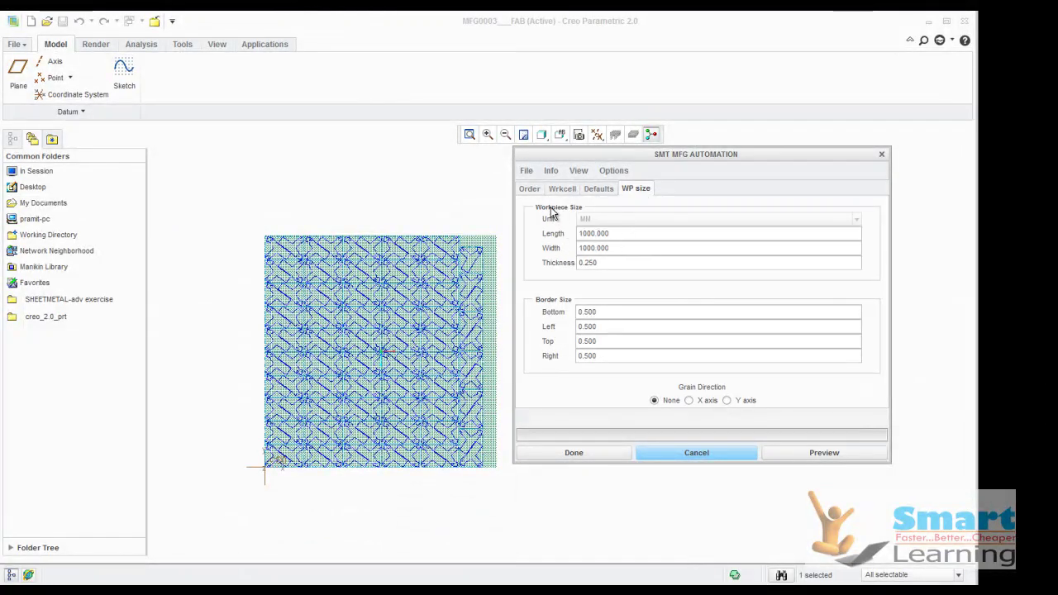
click(529, 188)
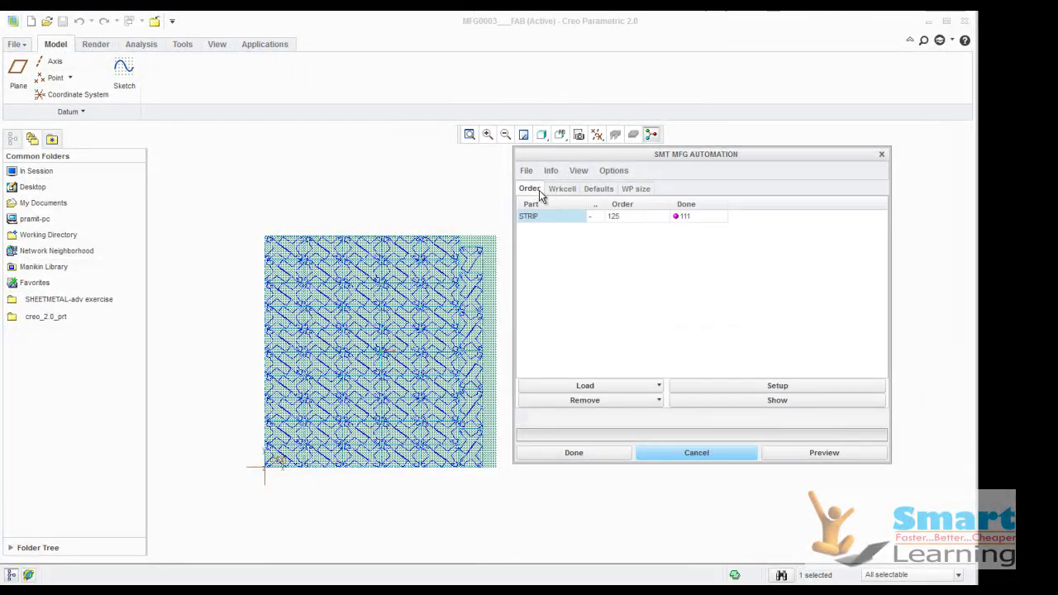
click(626, 216)
click(625, 216)
click(826, 452)
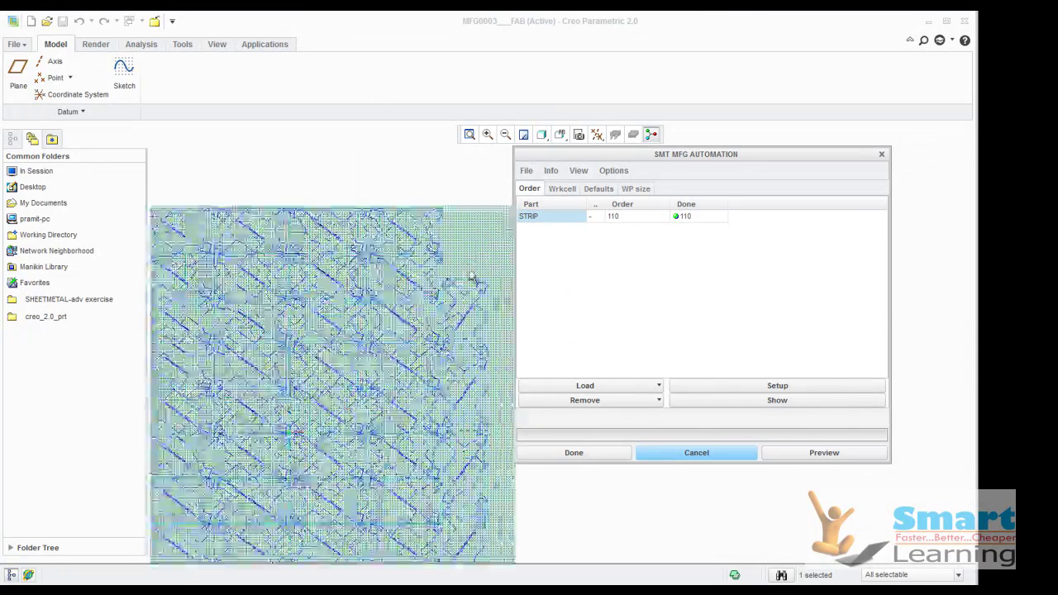
click(635, 217)
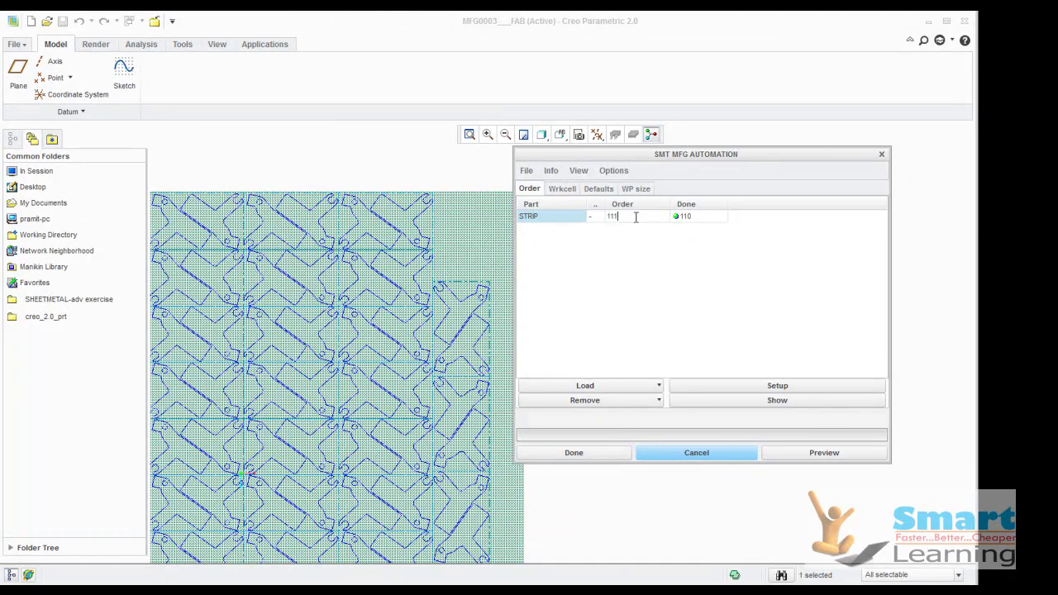
click(636, 189)
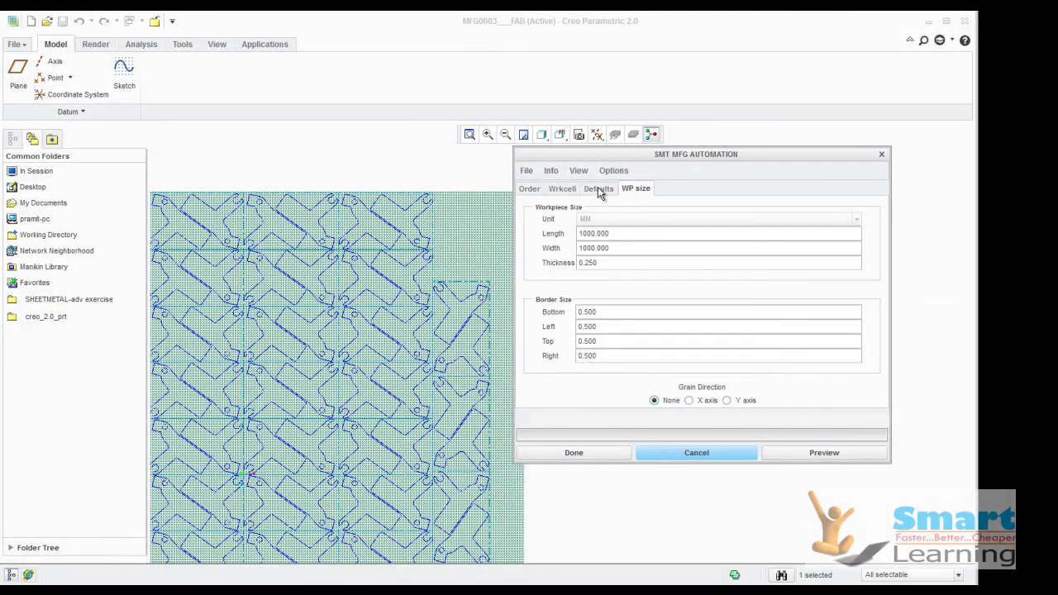
click(601, 193)
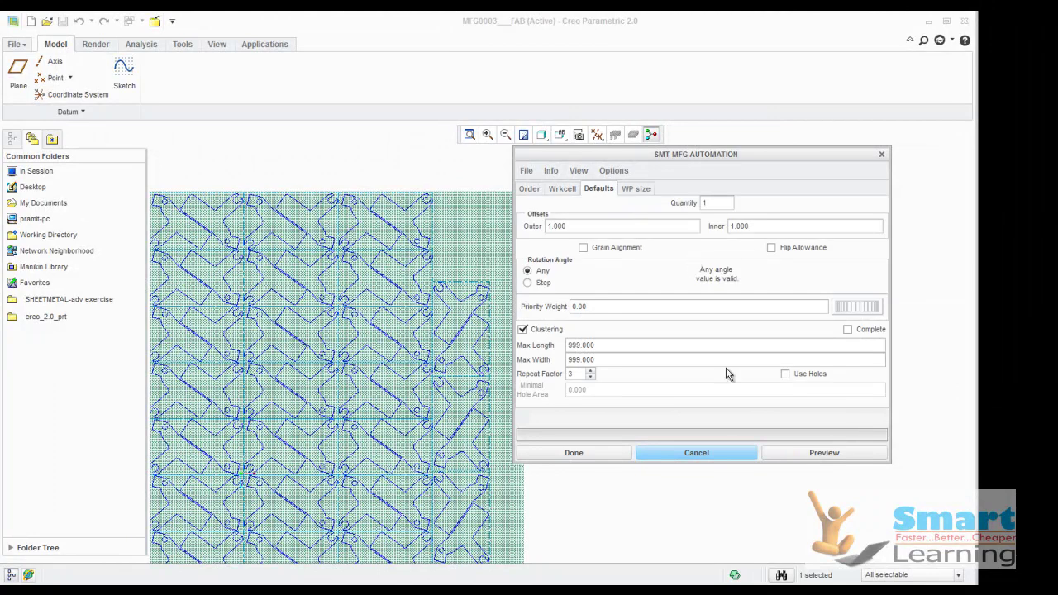
Restrict part rotation to fixed angle steps and preview the resulting nest.
click(533, 287)
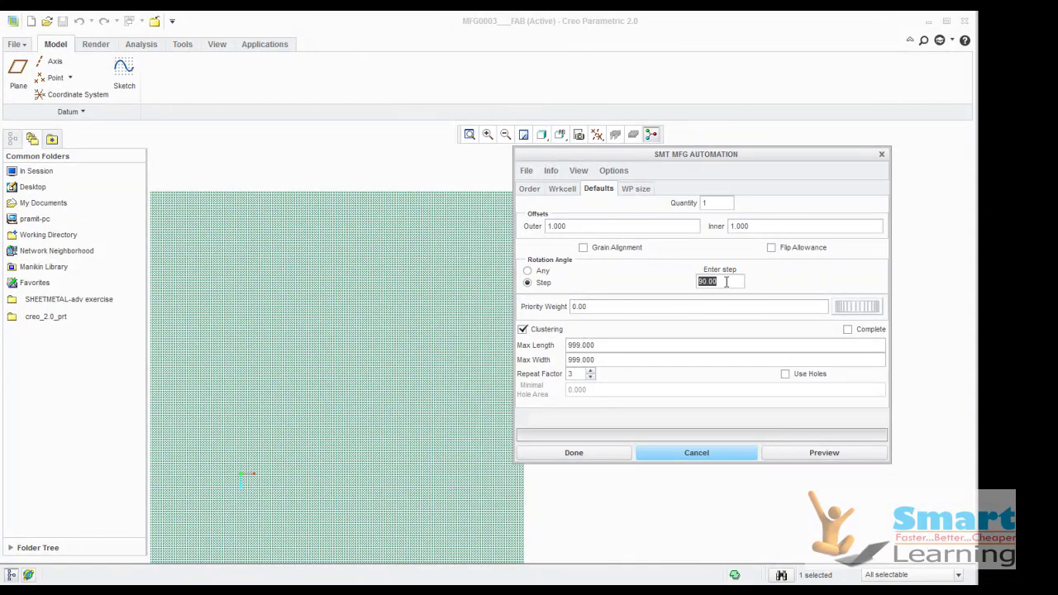
click(808, 453)
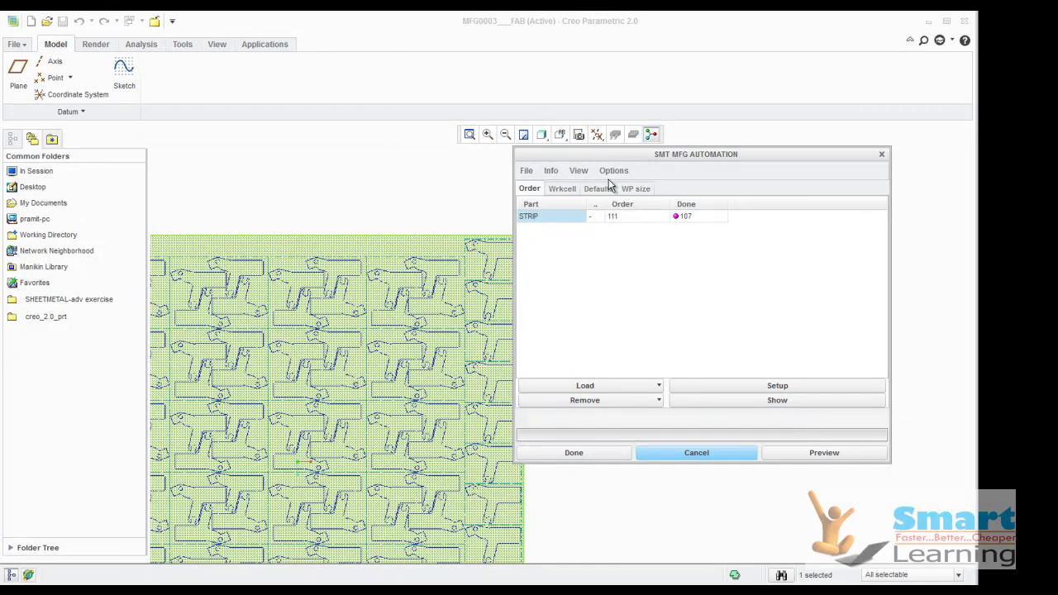
click(642, 191)
click(609, 191)
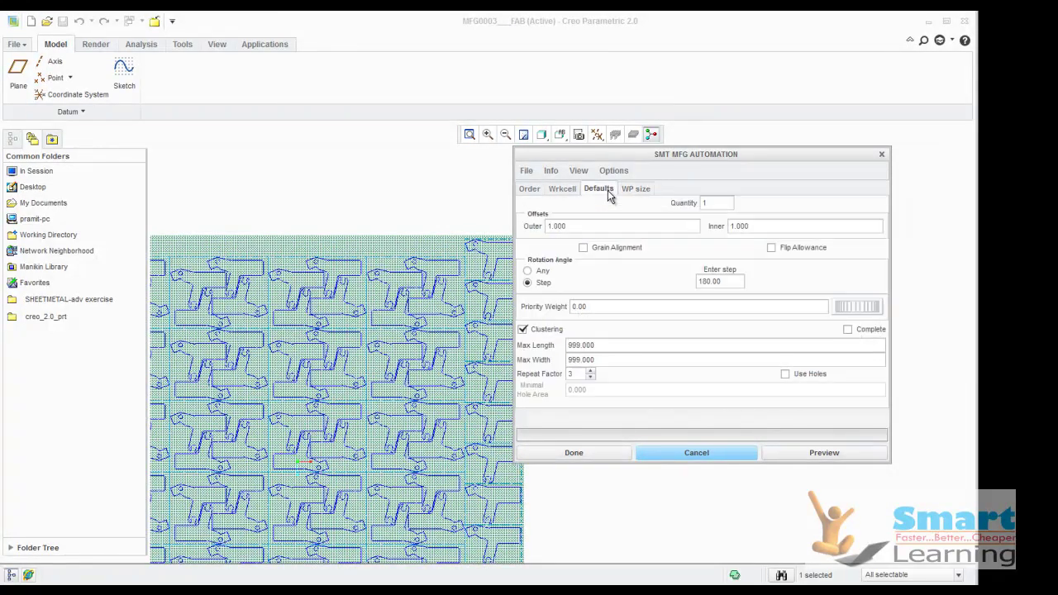
Try a 270 step angle, dismiss the out-of-range error, then preview with a 90 step.
drag(726, 282, 677, 275)
text(270)
click(830, 454)
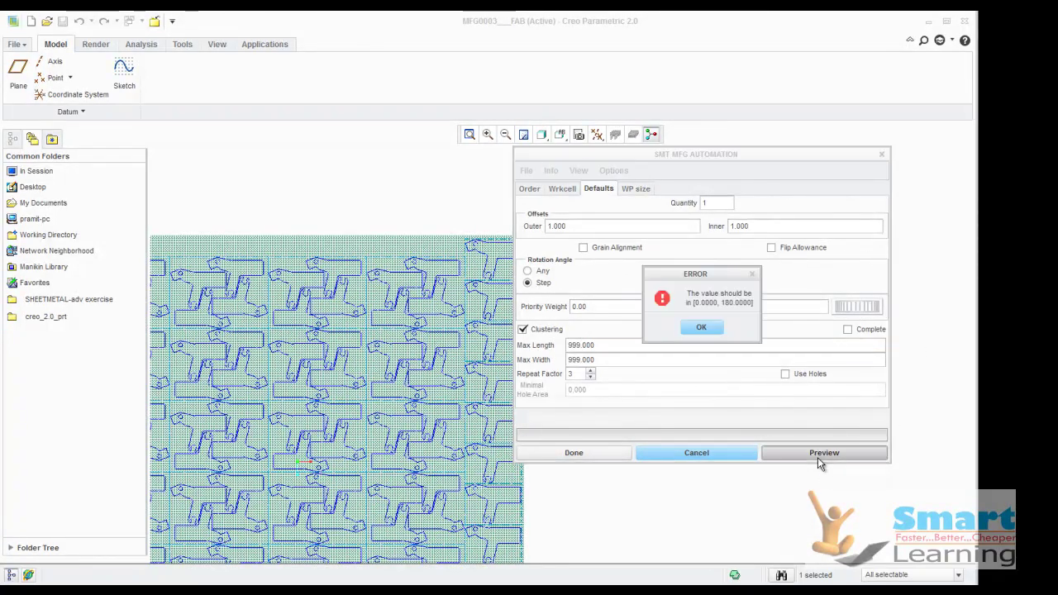
click(701, 329)
double_click(721, 284)
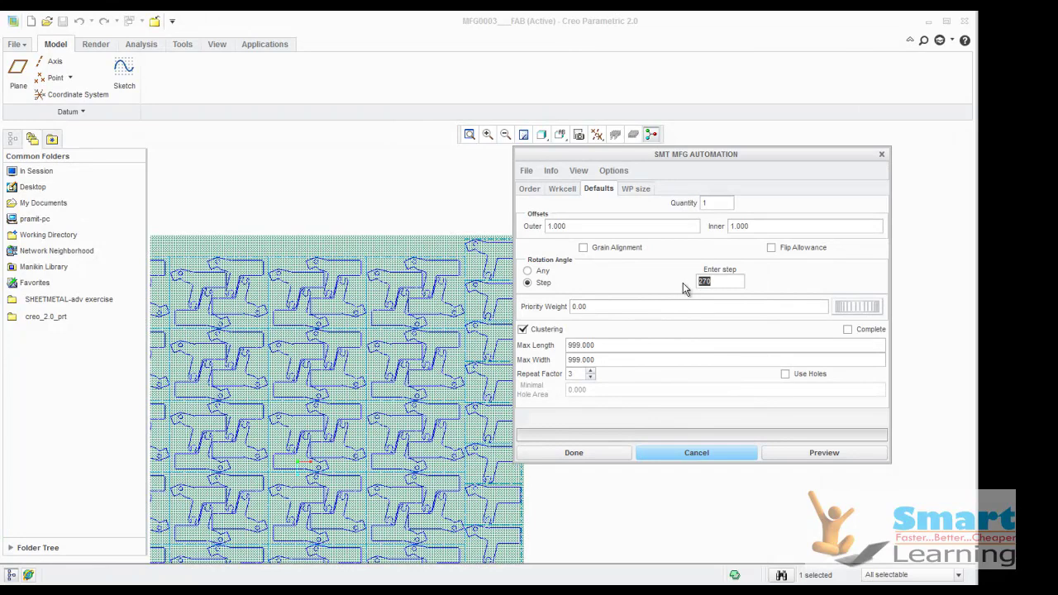
text(90)
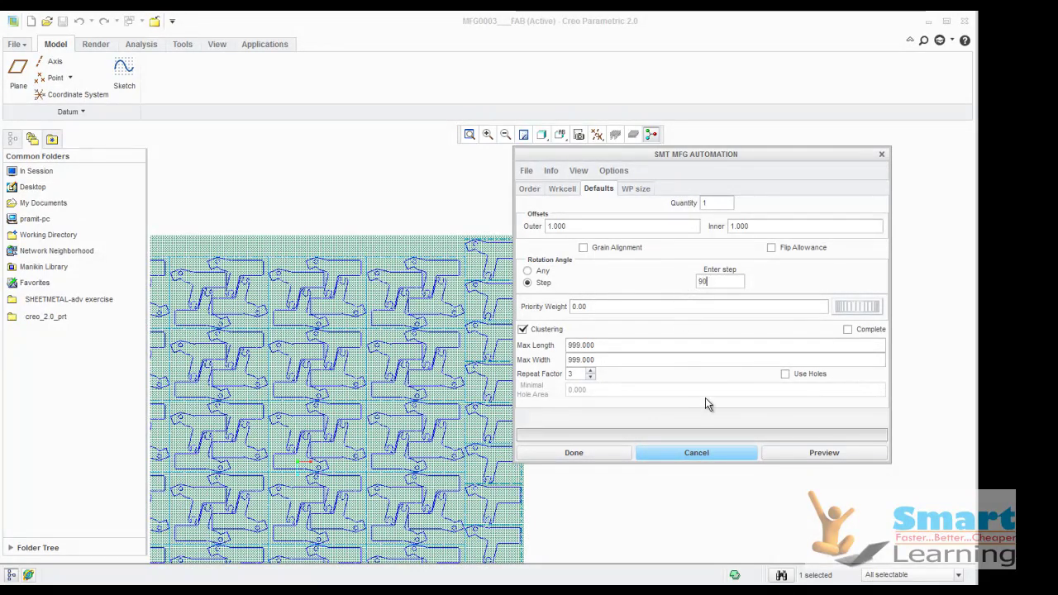
click(810, 456)
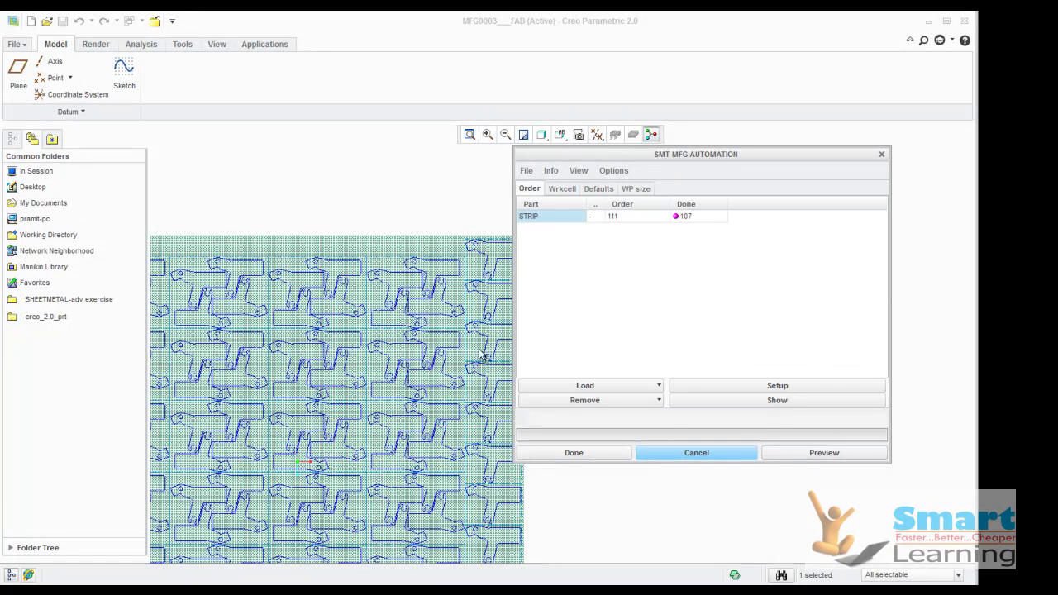
Commit the nest as a single sheet with a remainder file and move the SMT MFG MACHINING window into view.
click(589, 455)
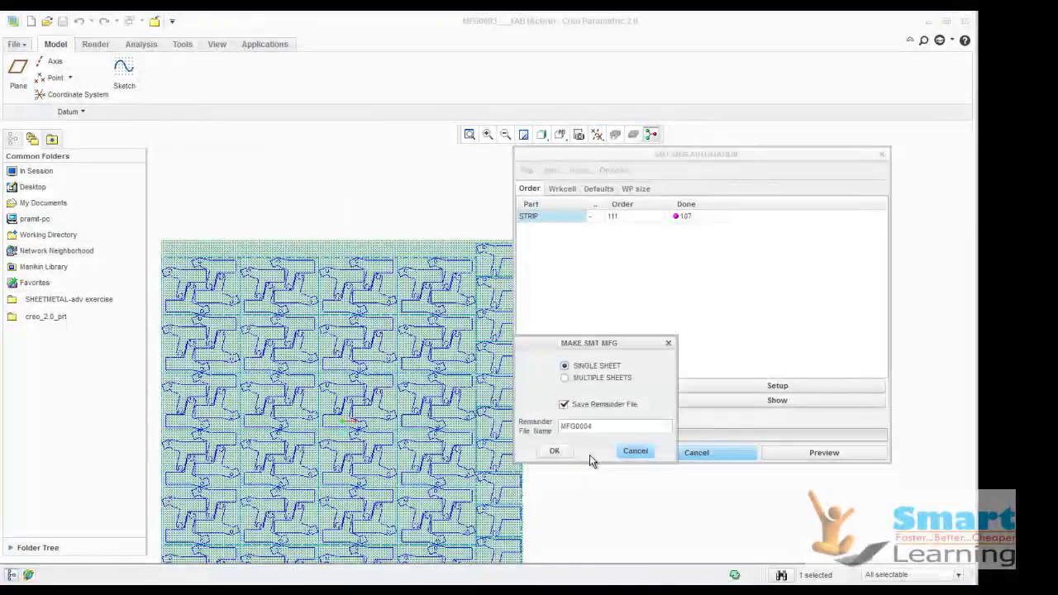
click(555, 452)
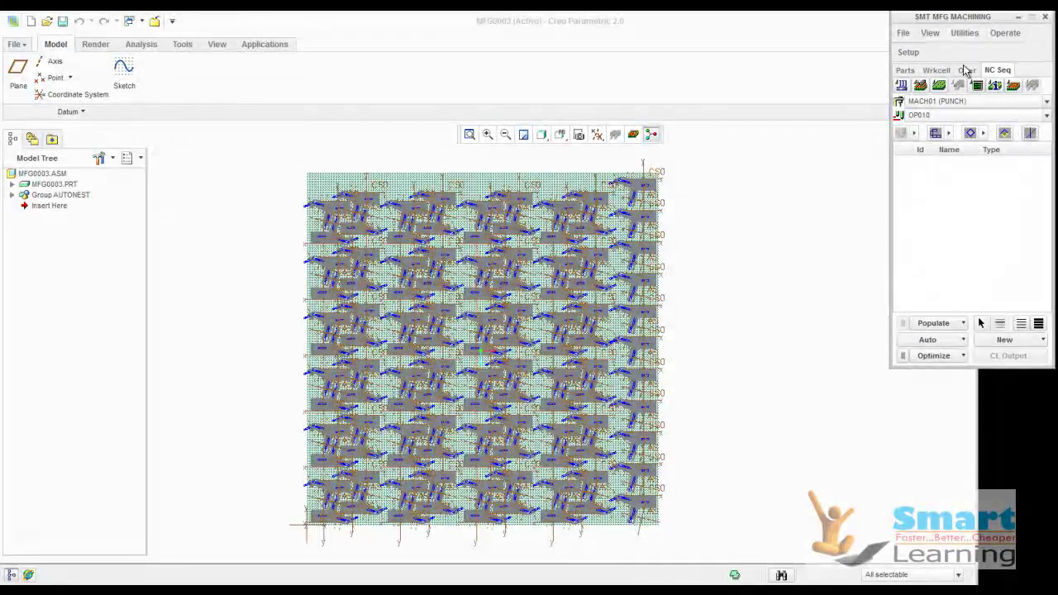
drag(945, 18, 802, 116)
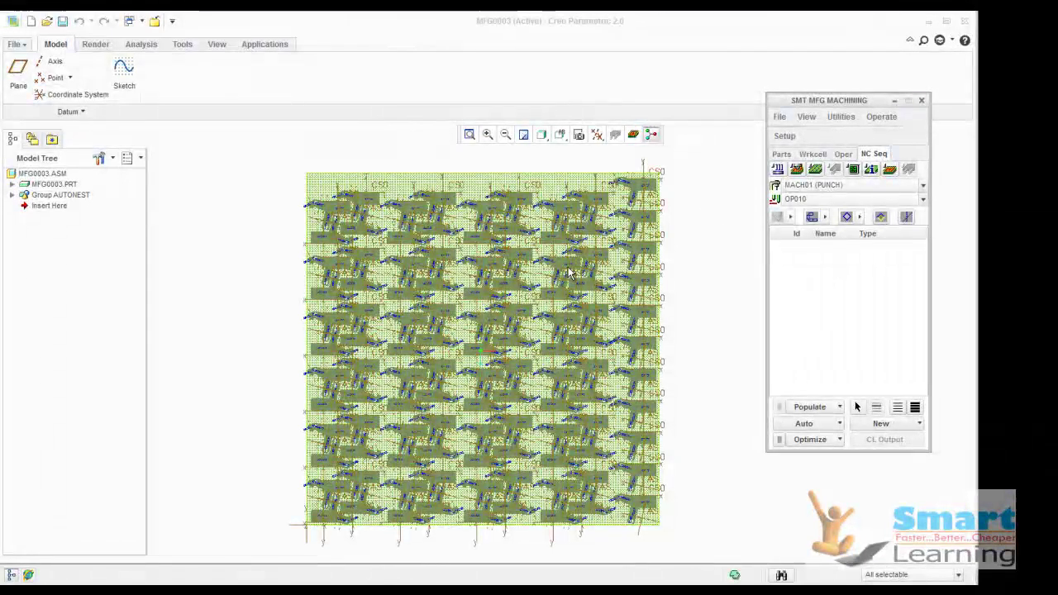
scroll(645, 273, up, 2)
click(15, 44)
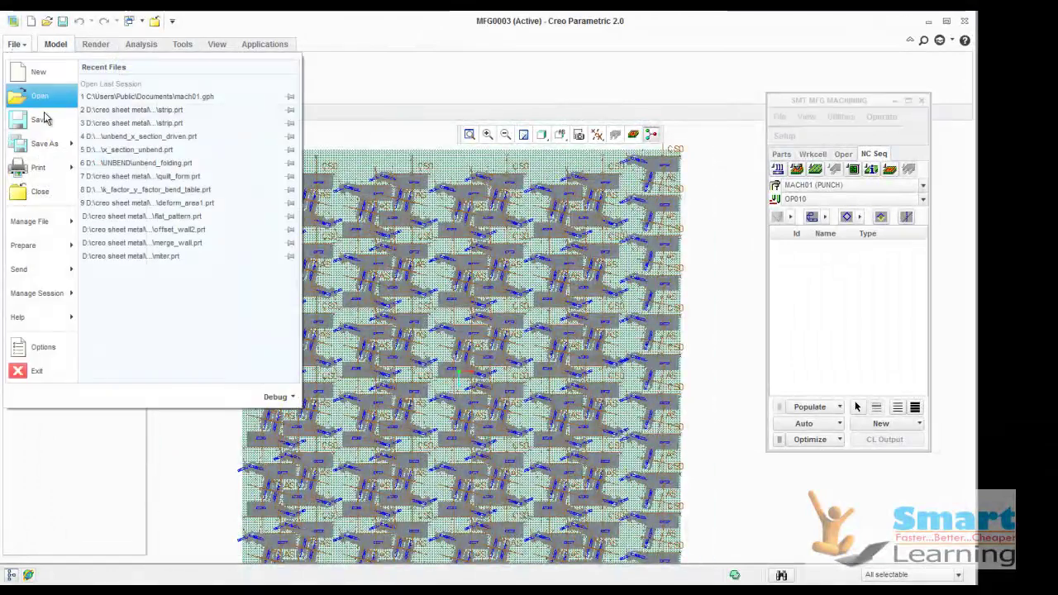
mouse_move(46, 147)
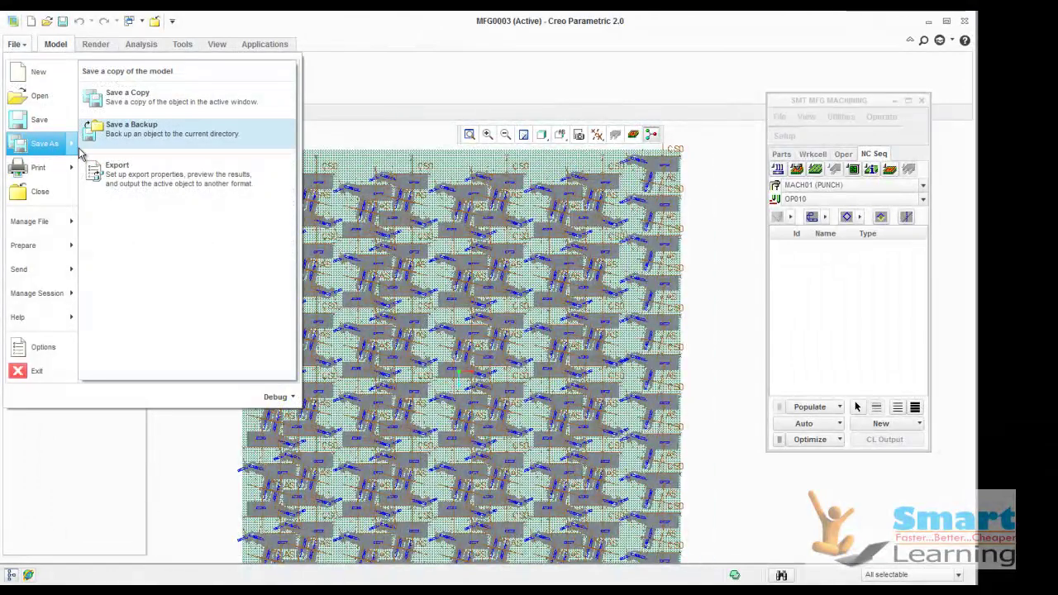
click(145, 111)
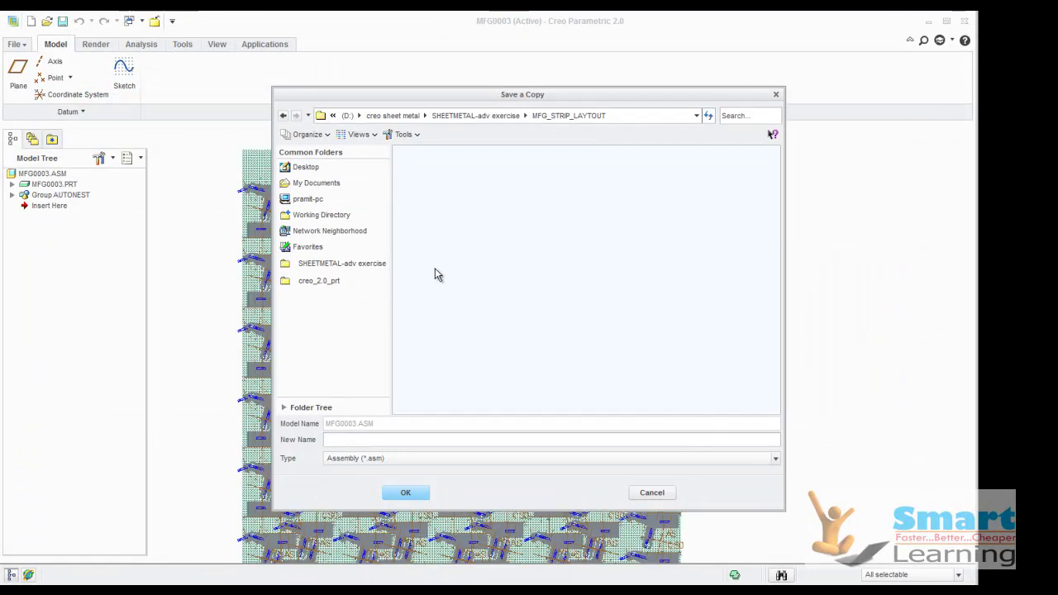
click(389, 460)
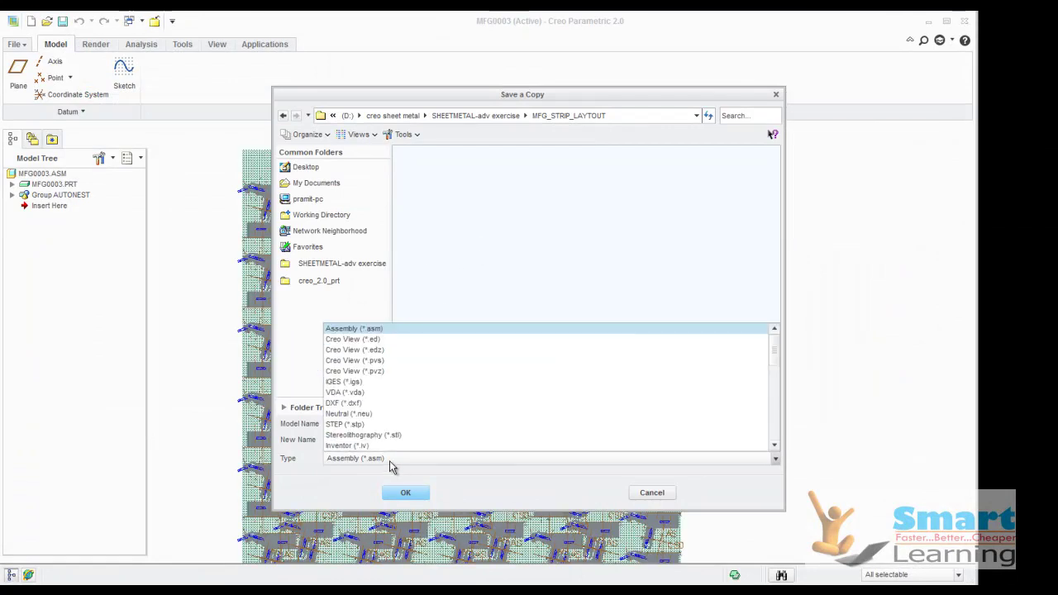
scroll(390, 446, down, 1)
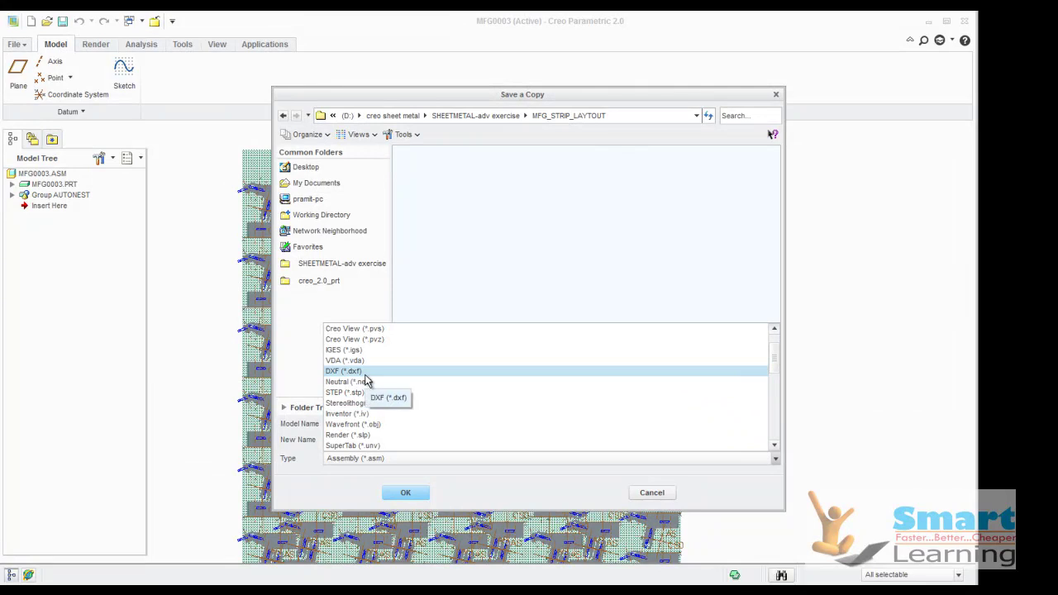
scroll(368, 380, down, 3)
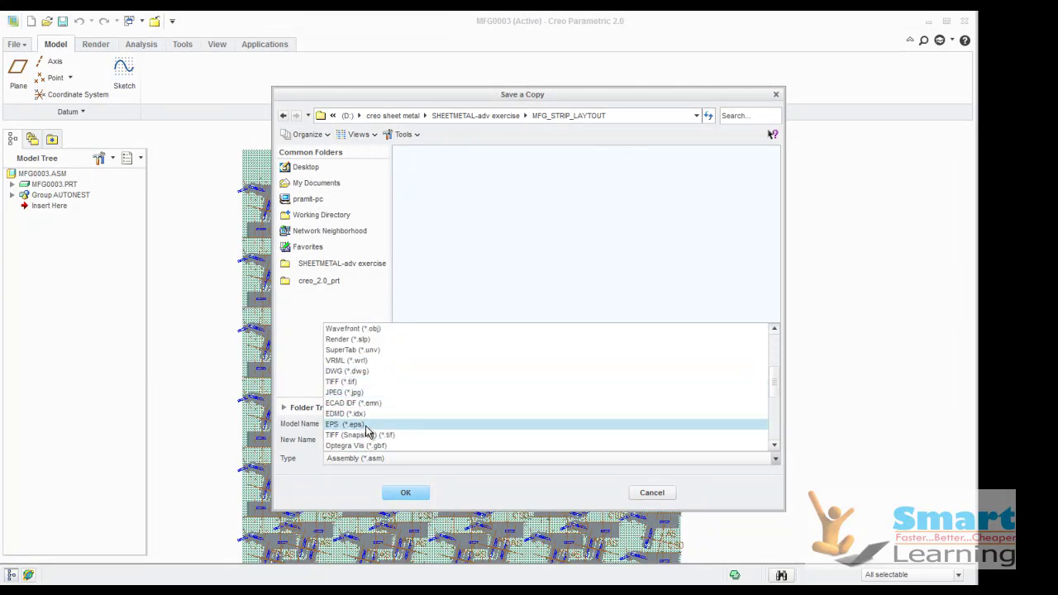
scroll(366, 429, down, 3)
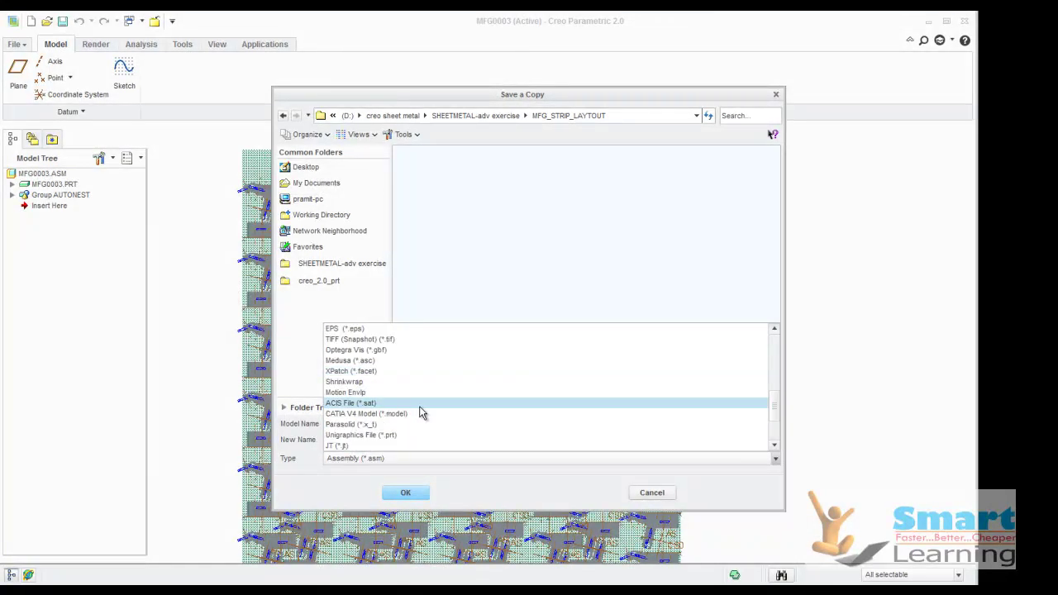
scroll(420, 413, down, 2)
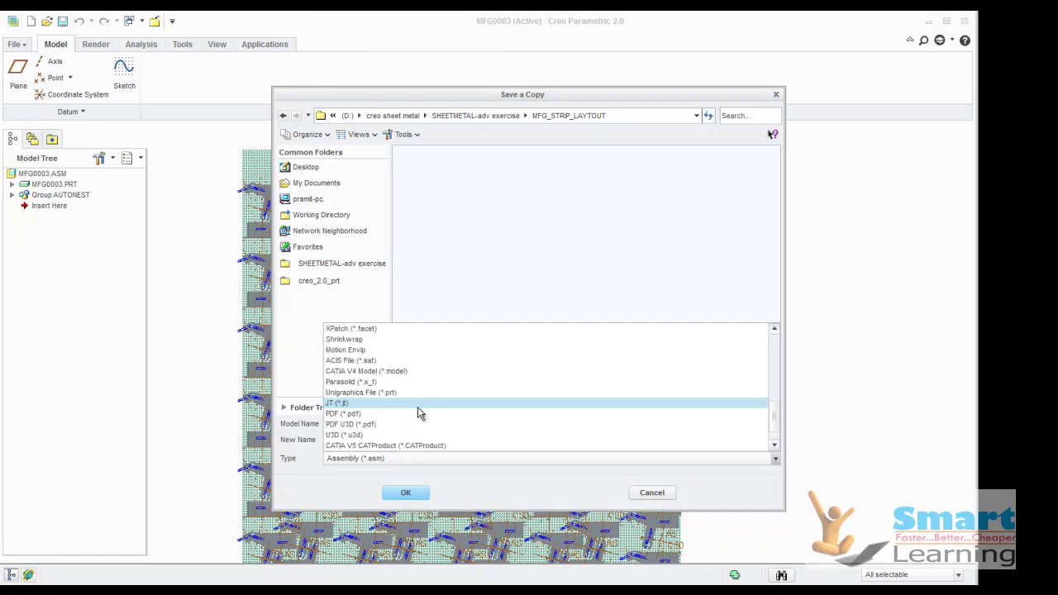
scroll(405, 403, up, 4)
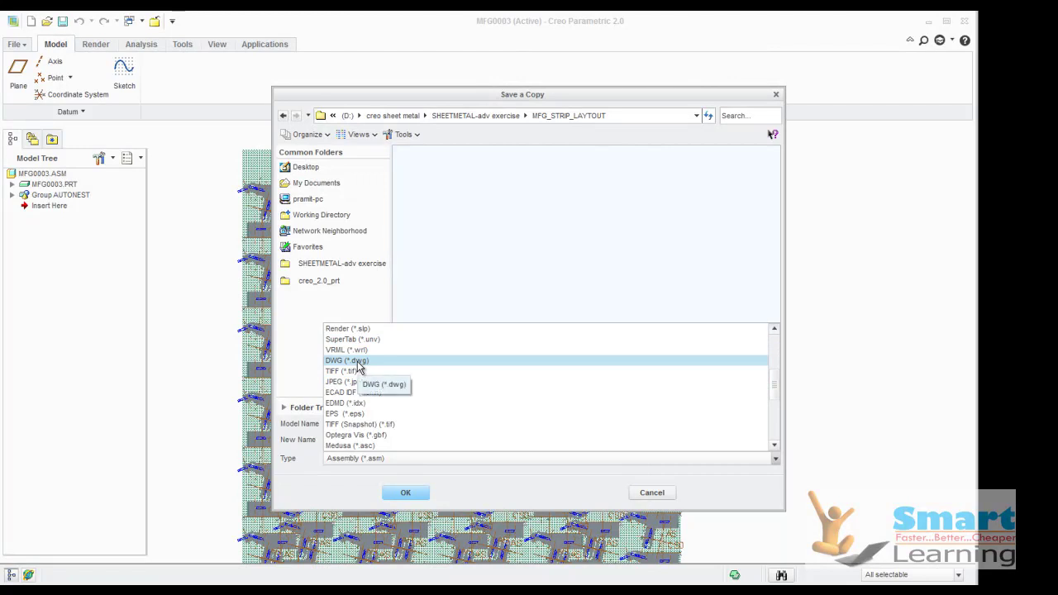
scroll(358, 383, down, 3)
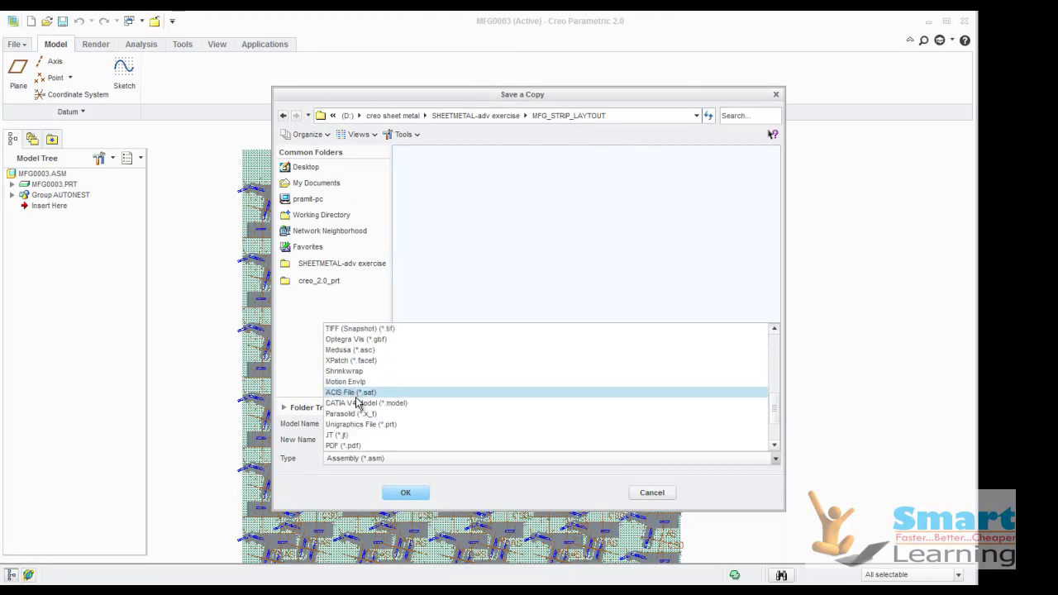
scroll(358, 414, down, 2)
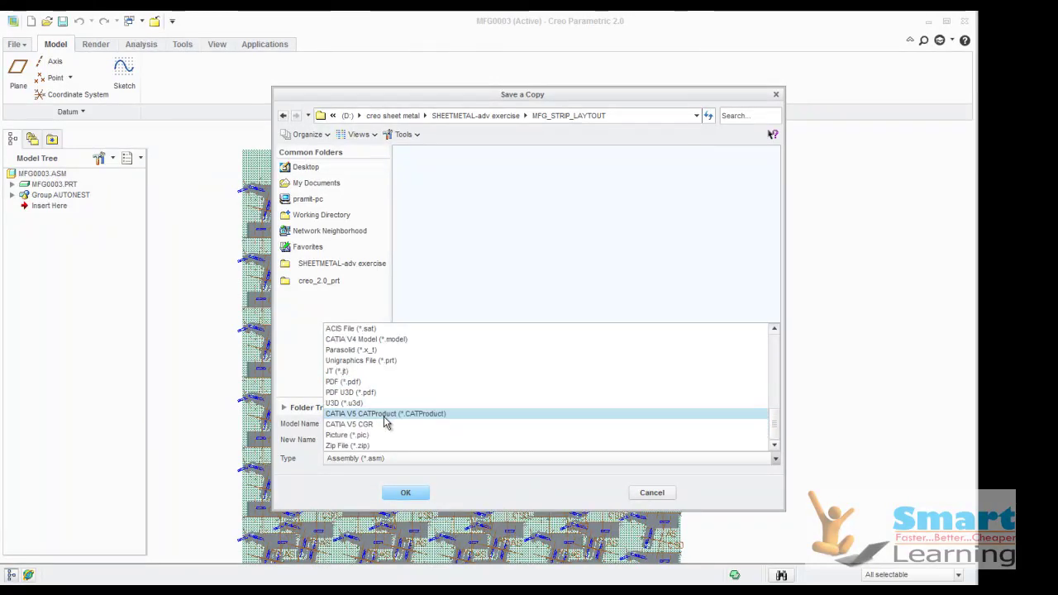
scroll(376, 414, up, 2)
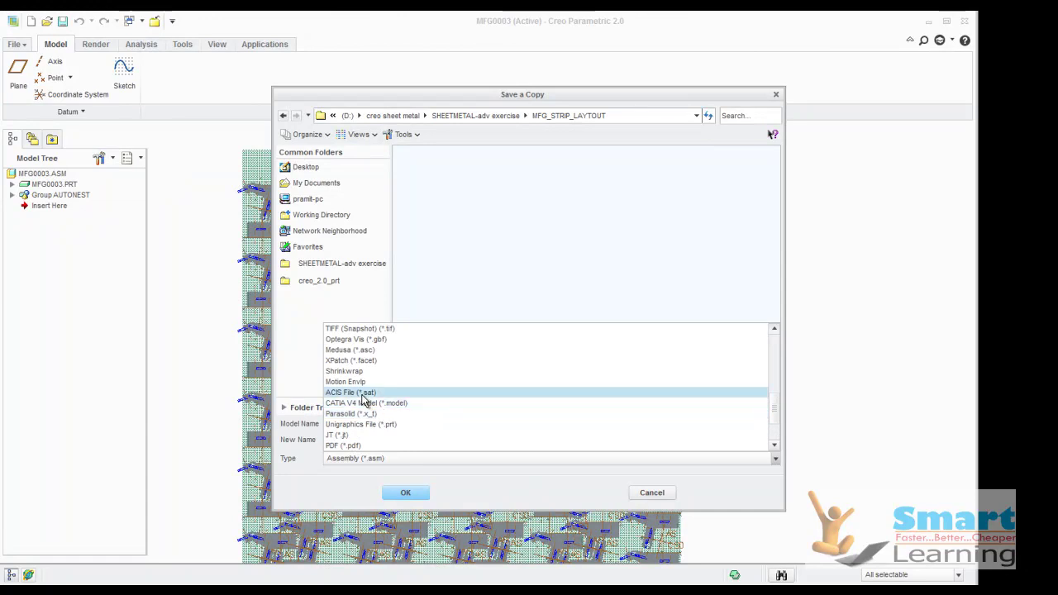
scroll(364, 401, up, 1)
scroll(363, 397, up, 3)
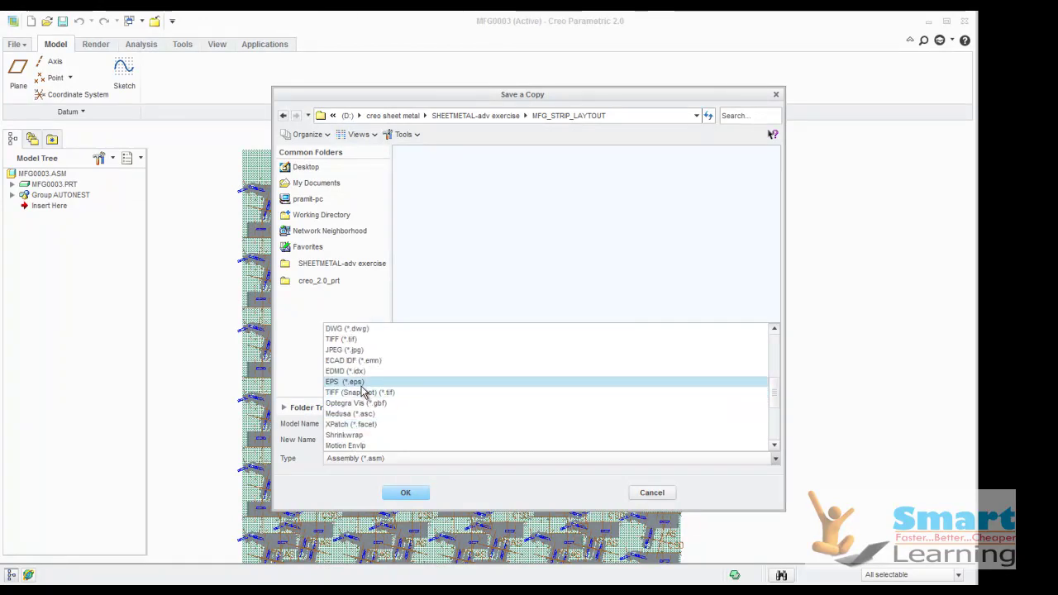
scroll(364, 377, up, 2)
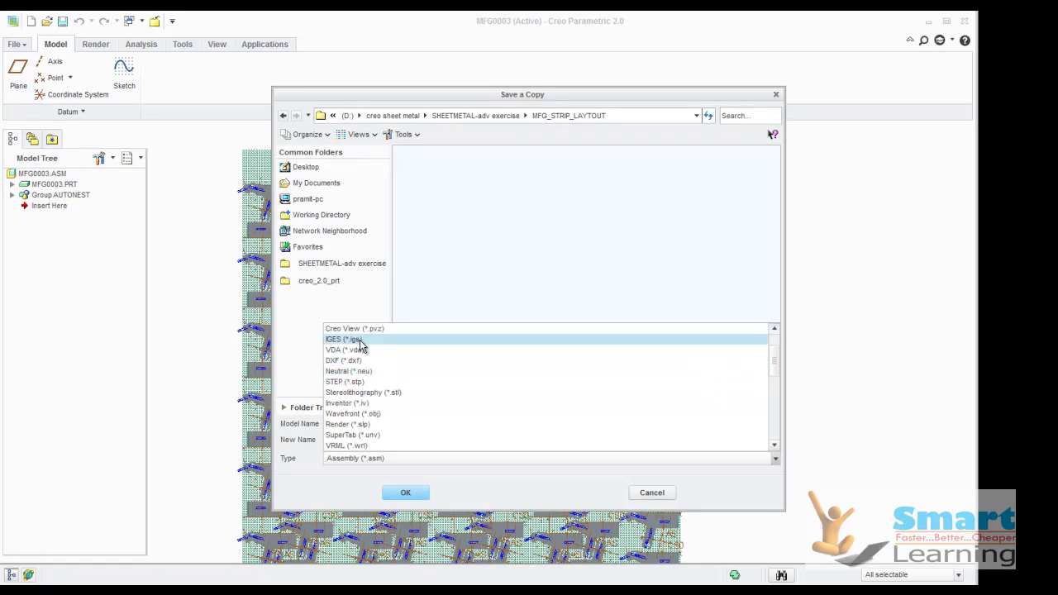
click(569, 298)
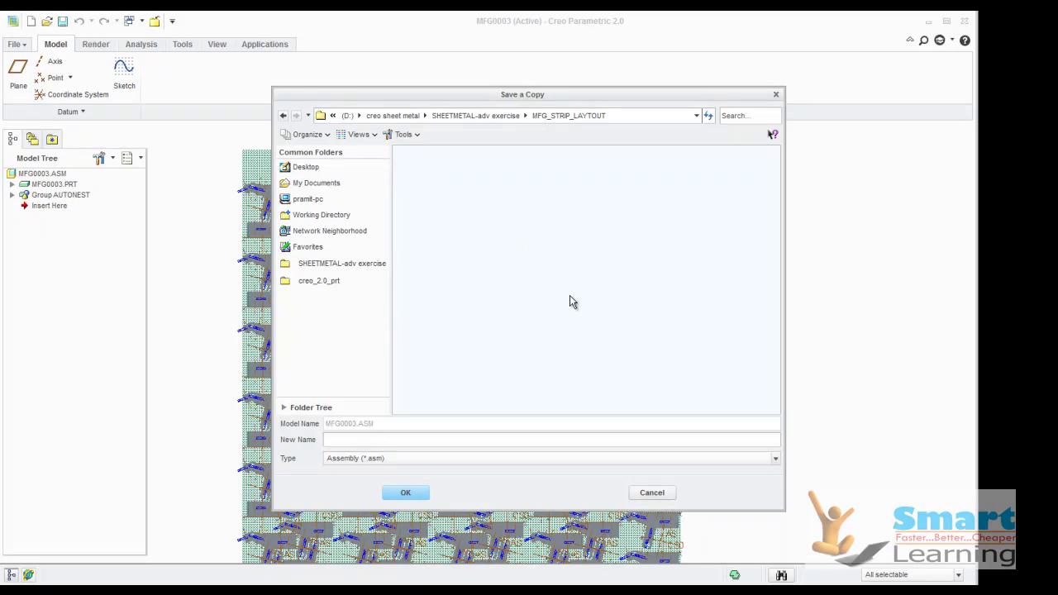
click(652, 493)
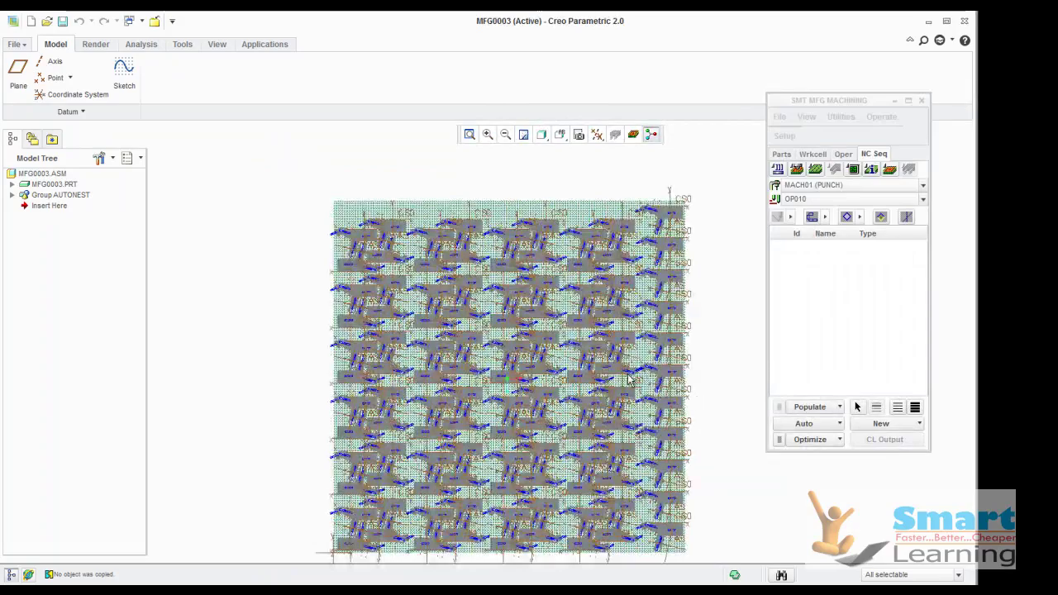
scroll(506, 337, up, 5)
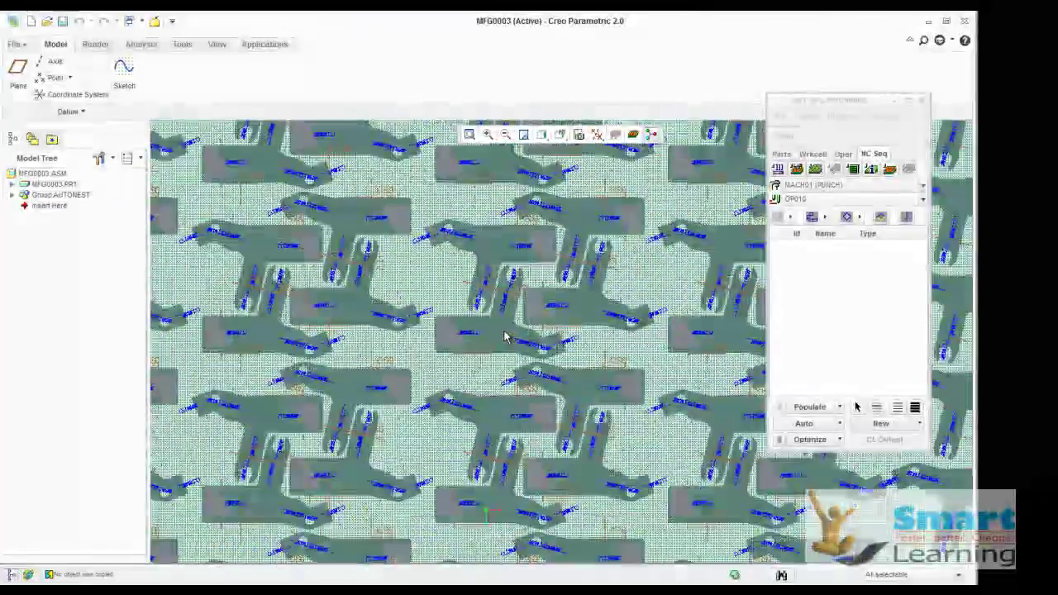
scroll(505, 336, down, 3)
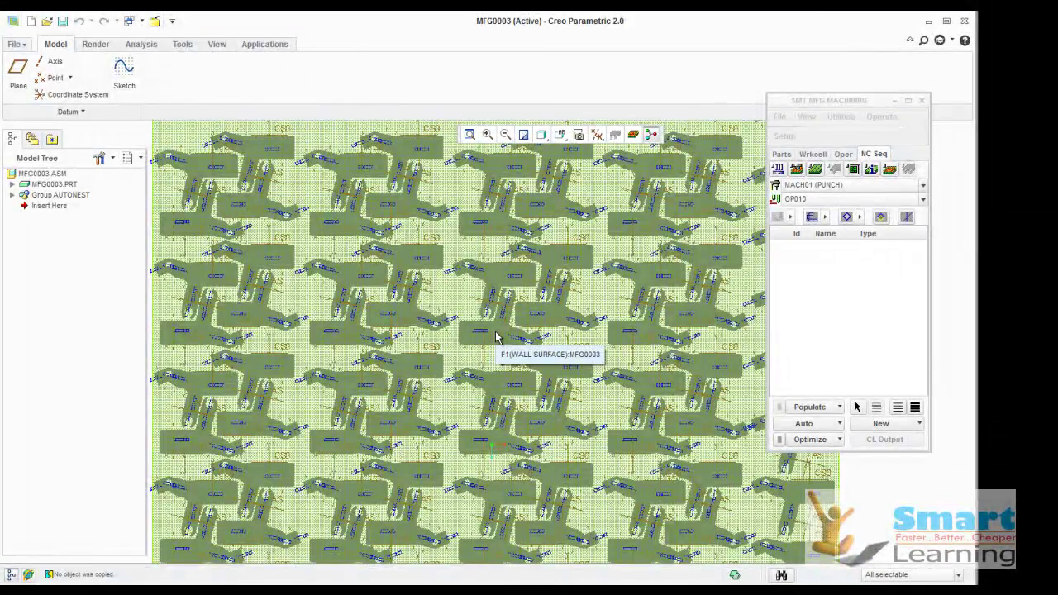
scroll(496, 337, down, 3)
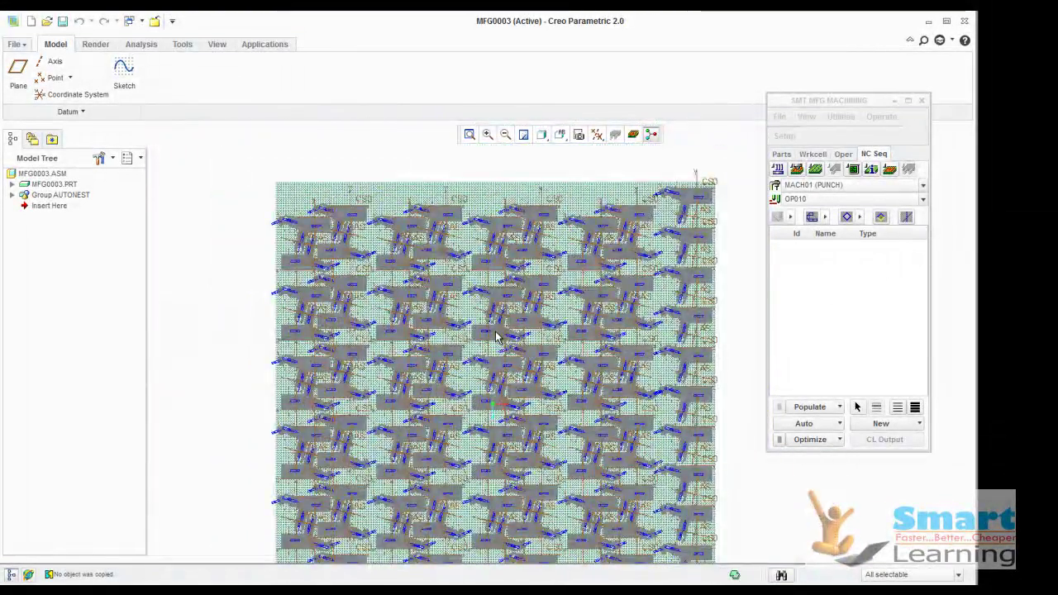